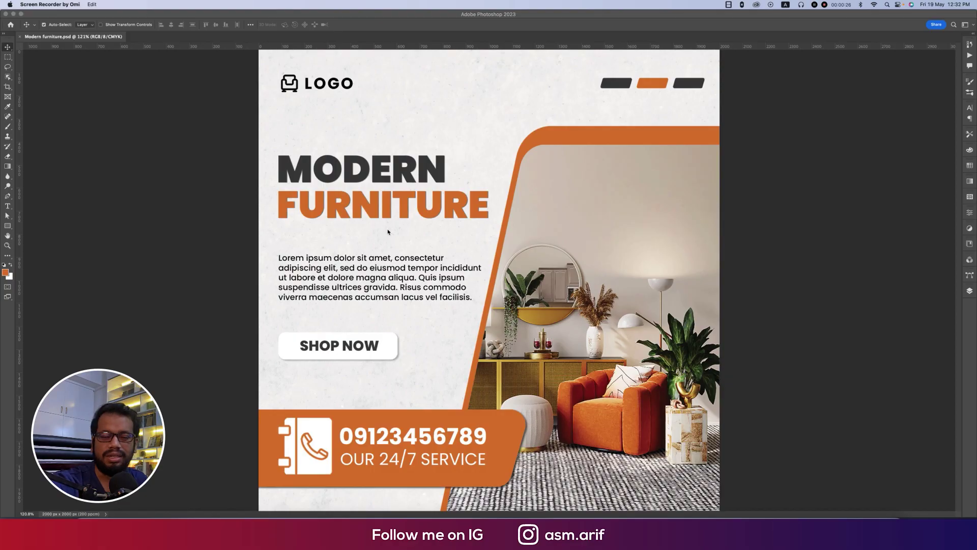
Create a new 2000 x 2000 px RGB document with transparent background, named fur
{"action": "left_click", "coordinate": [110, 111]}
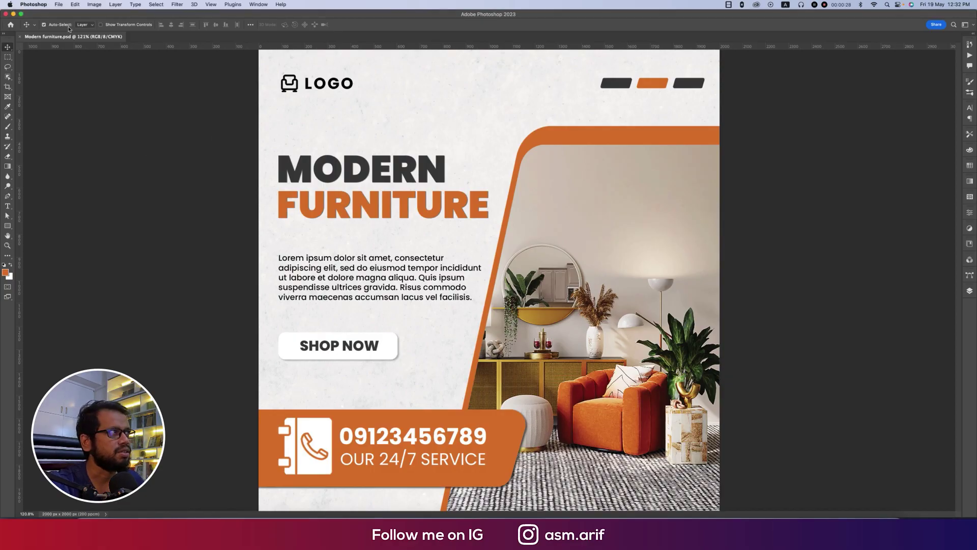
{"action": "left_click", "coordinate": [59, 5]}
{"action": "left_click", "coordinate": [64, 14]}
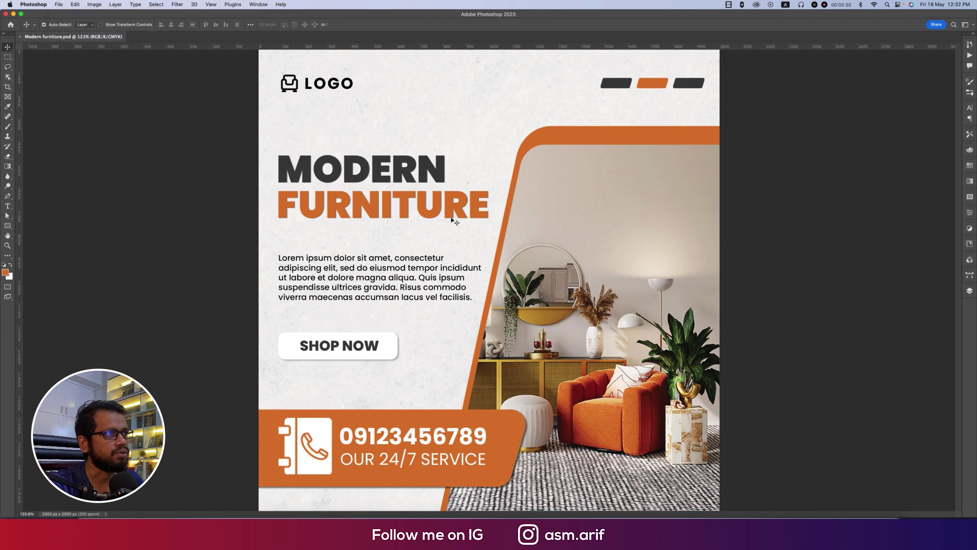
{"action": "left_click", "coordinate": [280, 133]}
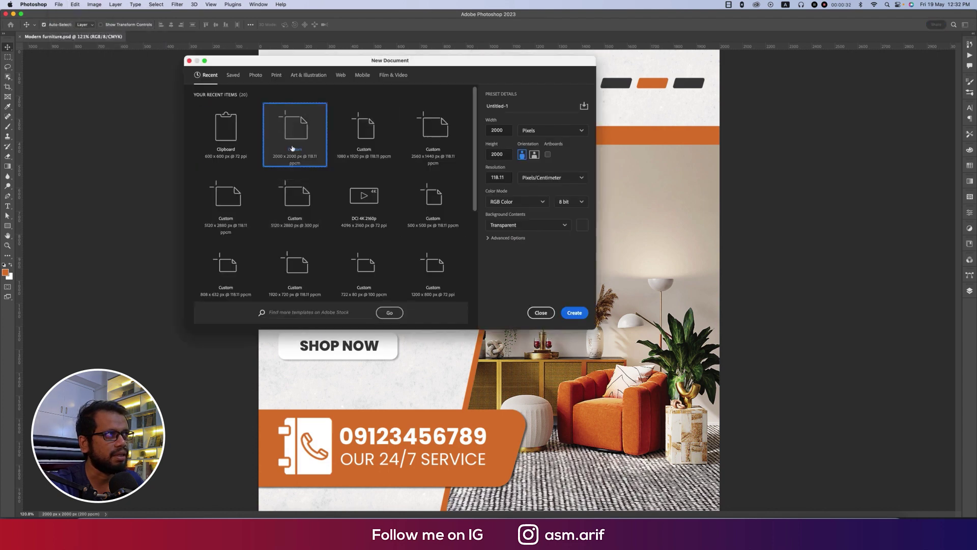
{"action": "double_click", "coordinate": [507, 107]}
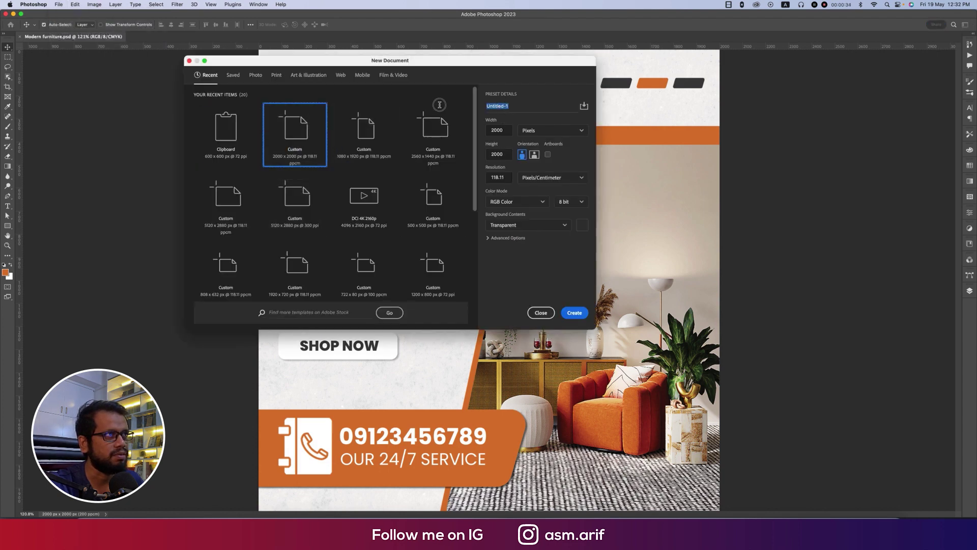
{"action": "type", "text": "fur"}
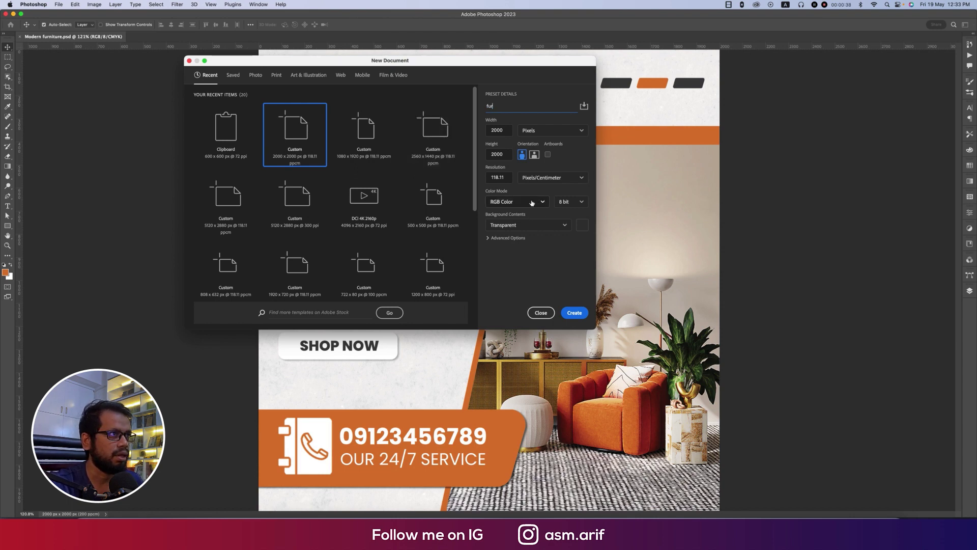
{"action": "left_click", "coordinate": [576, 313]}
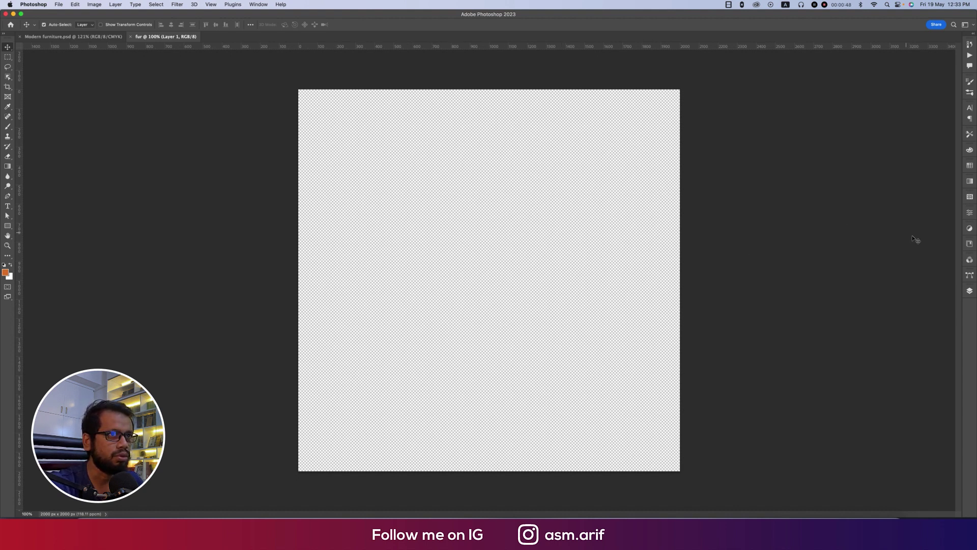
Add a solid color fill layer in light grey #e4e4e4 as the background
{"action": "left_click", "coordinate": [969, 291]}
{"action": "left_click", "coordinate": [918, 474]}
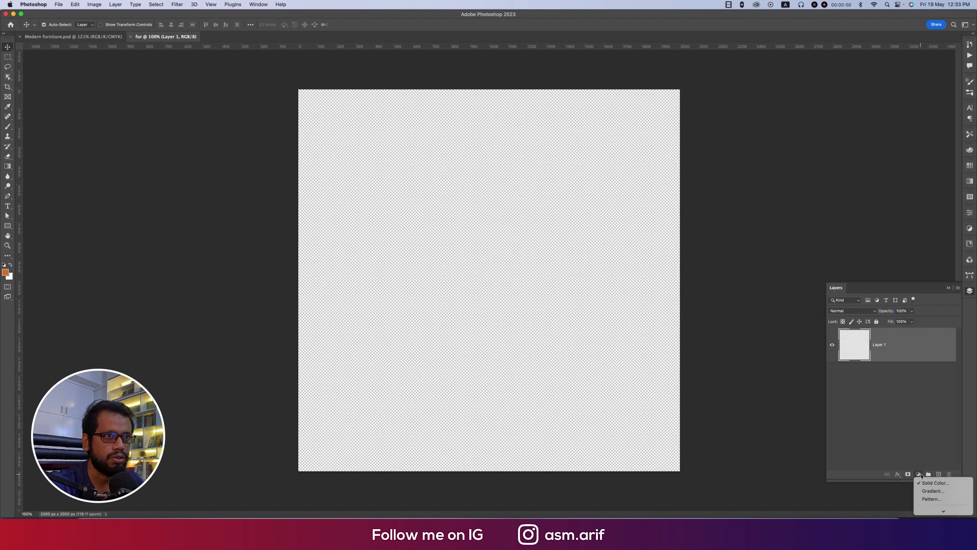
{"action": "left_click", "coordinate": [936, 483]}
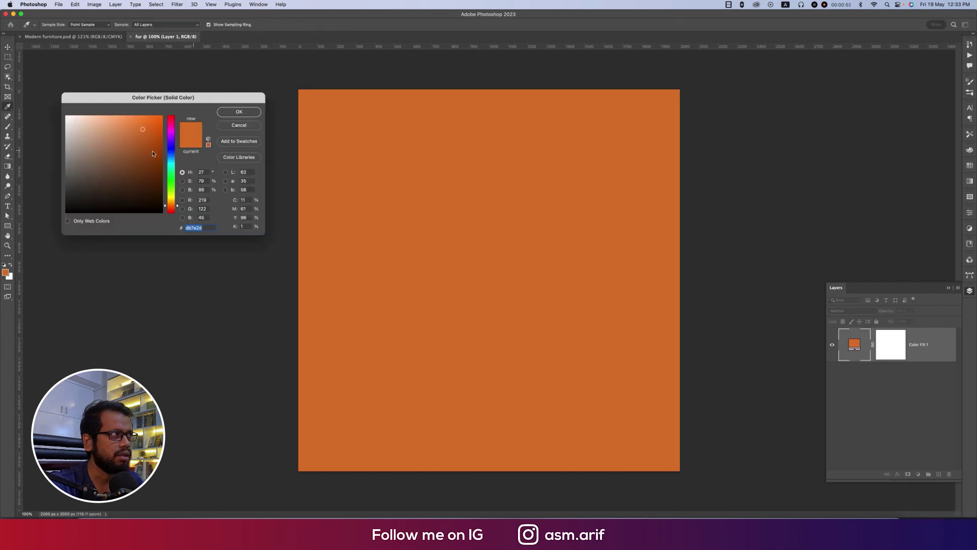
{"action": "left_click_drag", "start_coordinate": [74, 126], "coordinate": [61, 125]}
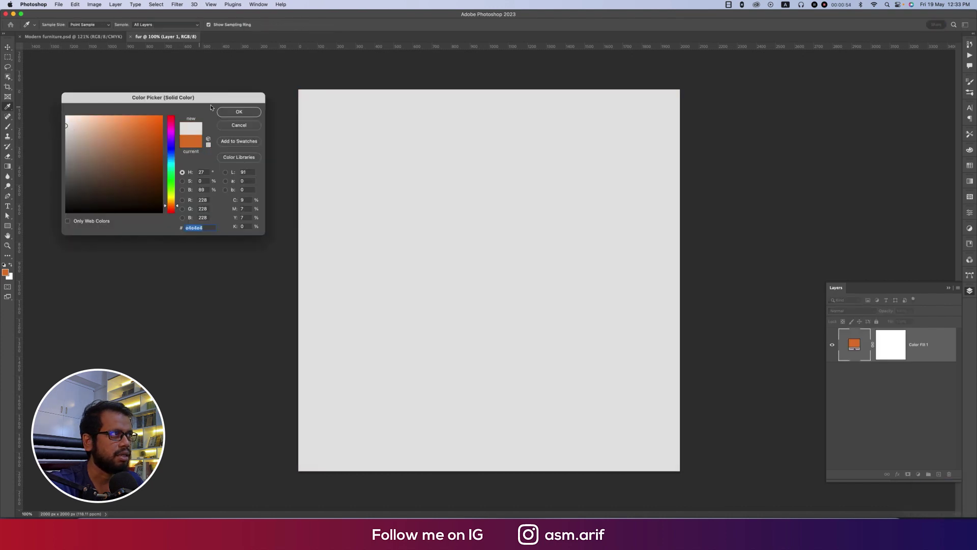
{"action": "left_click", "coordinate": [231, 114]}
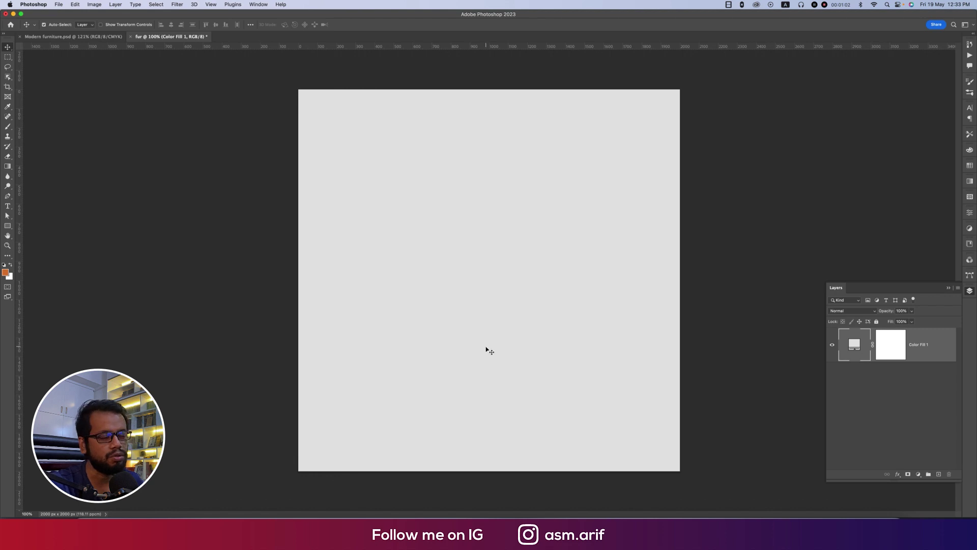
Review the slanted orange-framed shape in Illustrator and return to the Photoshop document
{"action": "left_click", "coordinate": [414, 520]}
{"action": "left_click_drag", "start_coordinate": [601, 351], "coordinate": [196, 332]}
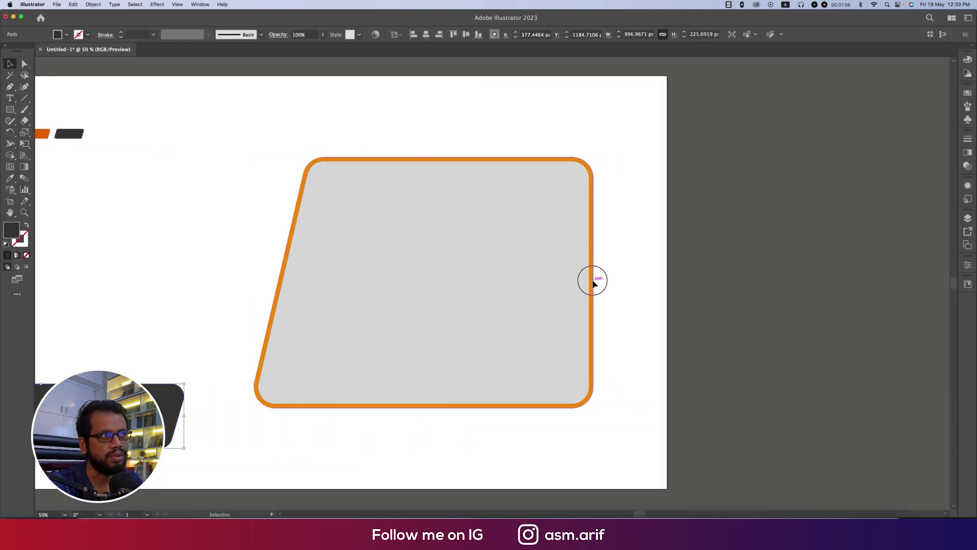
{"action": "left_click", "coordinate": [593, 282]}
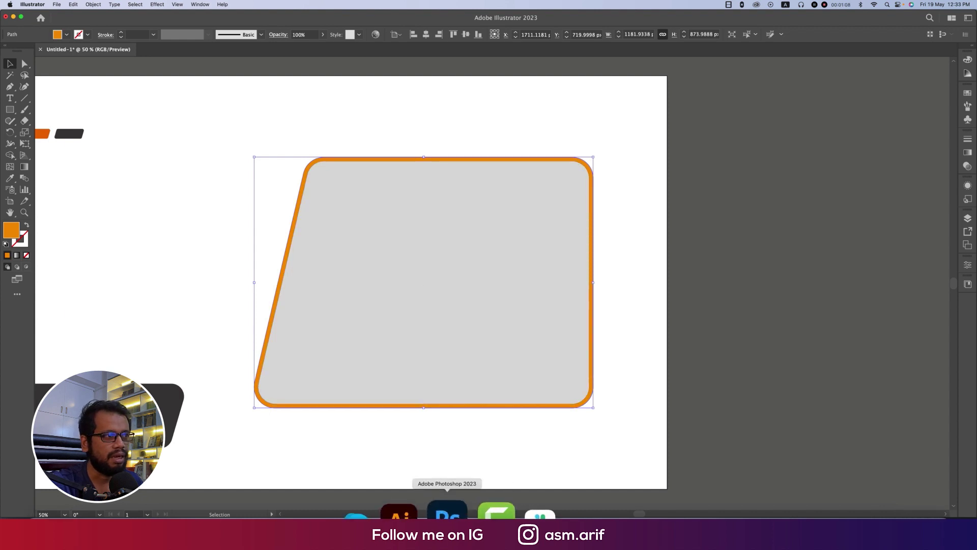
{"action": "left_click", "coordinate": [448, 515]}
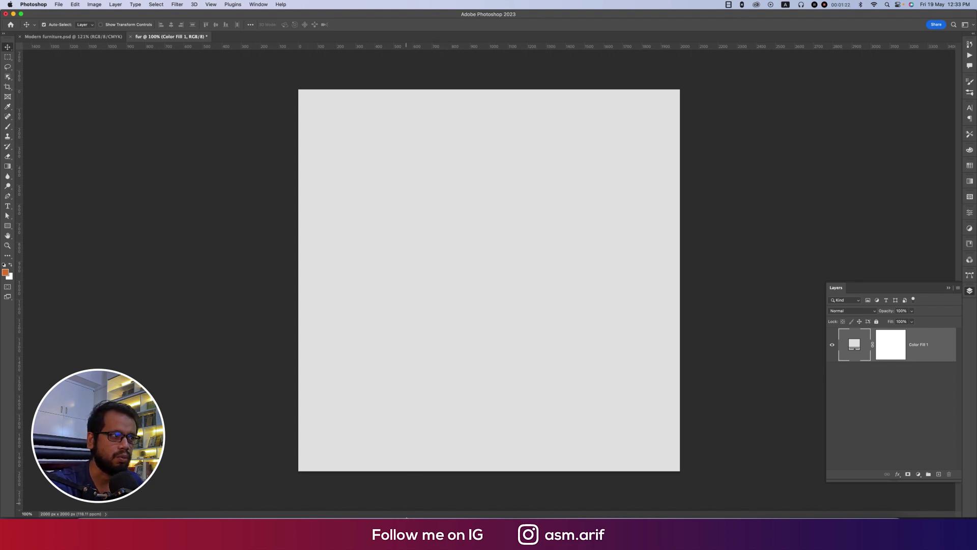
{"action": "left_click", "coordinate": [432, 515]}
{"action": "scroll", "coordinate": [256, 235], "scroll_direction": "left", "scroll_amount": 3}
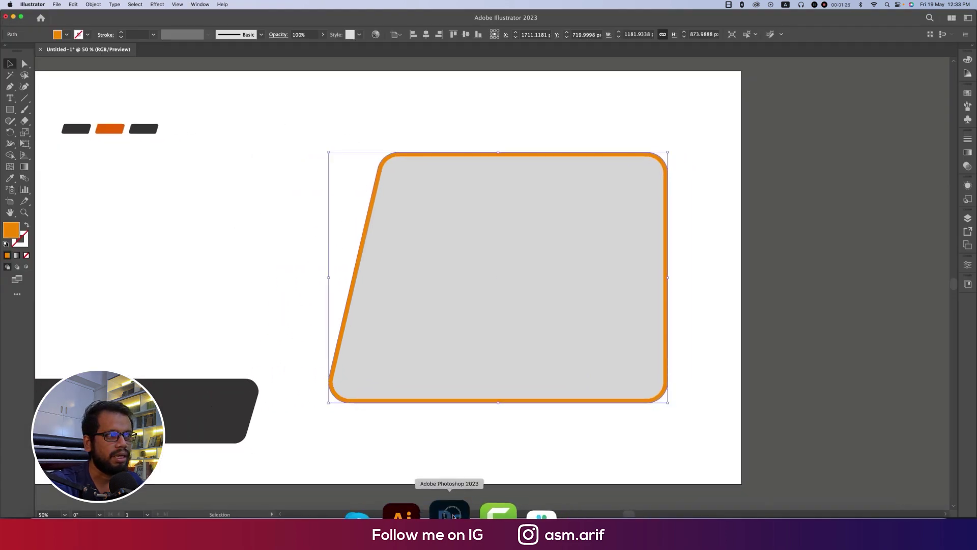
{"action": "left_click", "coordinate": [430, 515]}
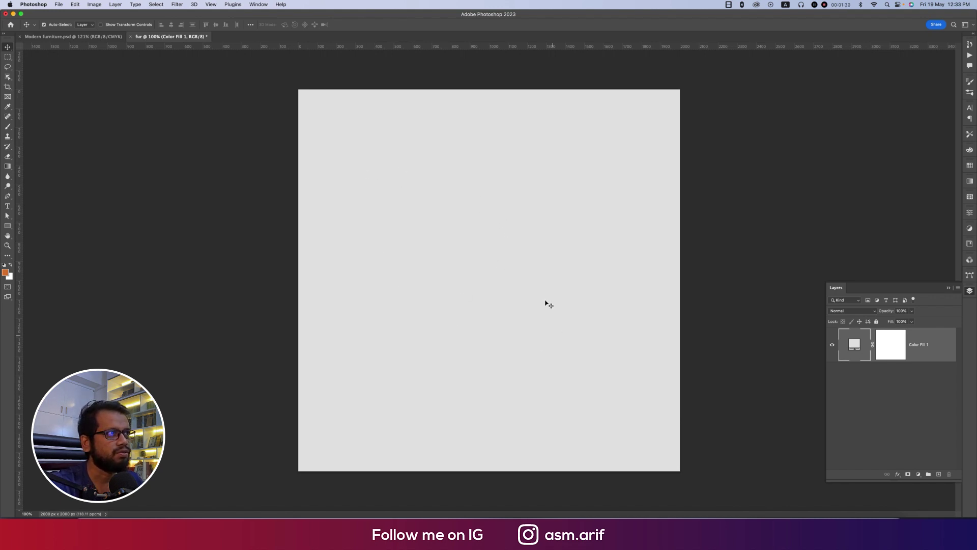
Place the white-concrete-wall.jpg texture and scale it up to cover the whole canvas
{"action": "left_click", "coordinate": [58, 5]}
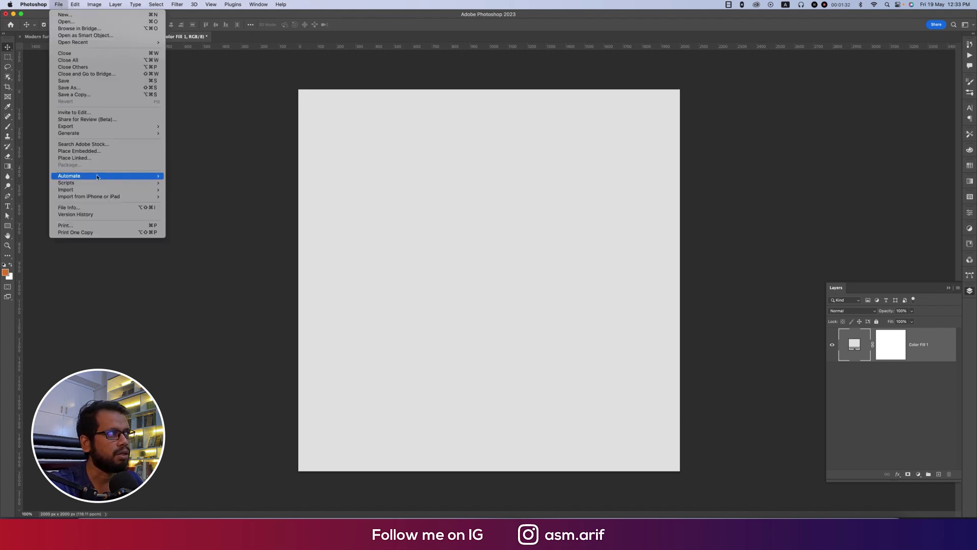
{"action": "left_click", "coordinate": [96, 157]}
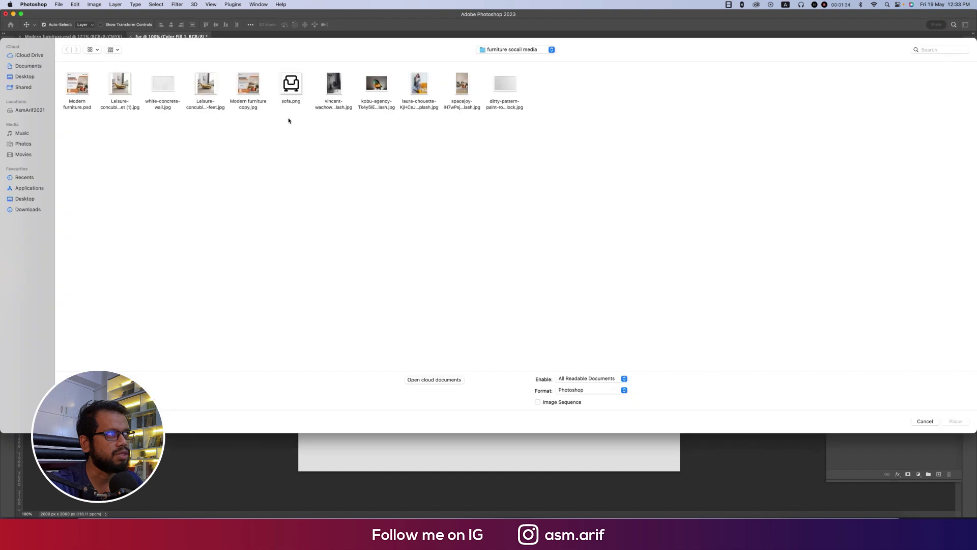
{"action": "double_click", "coordinate": [167, 90]}
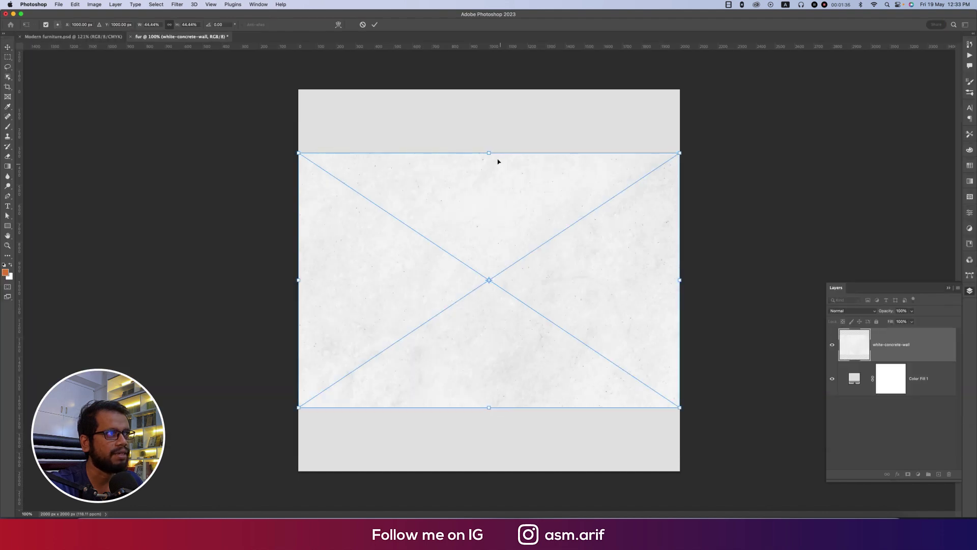
{"action": "left_click_drag", "start_coordinate": [489, 152], "coordinate": [489, 90]}
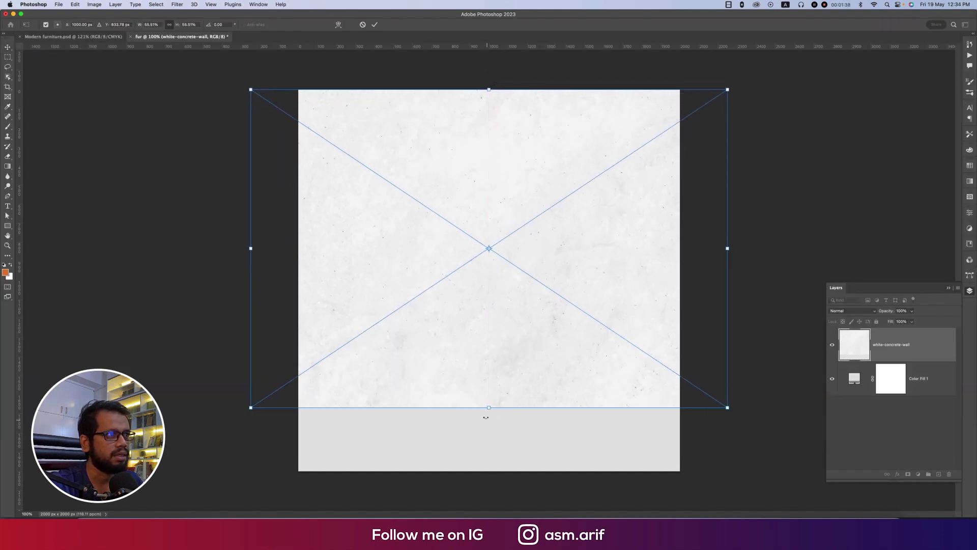
{"action": "left_click_drag", "start_coordinate": [489, 409], "coordinate": [489, 470]}
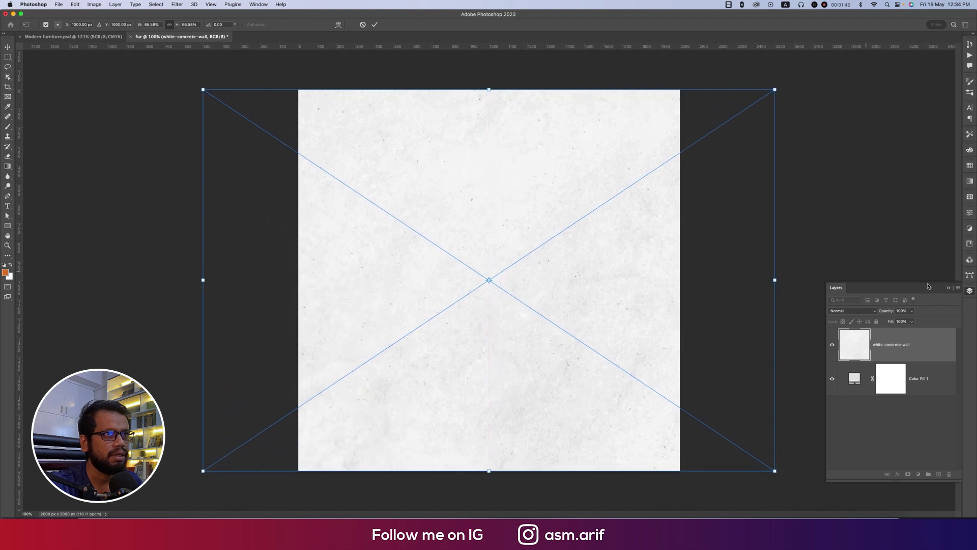
Commit the placed concrete texture, setting its blend mode to Lighten and its fill to about 76%
{"action": "left_click", "coordinate": [873, 314]}
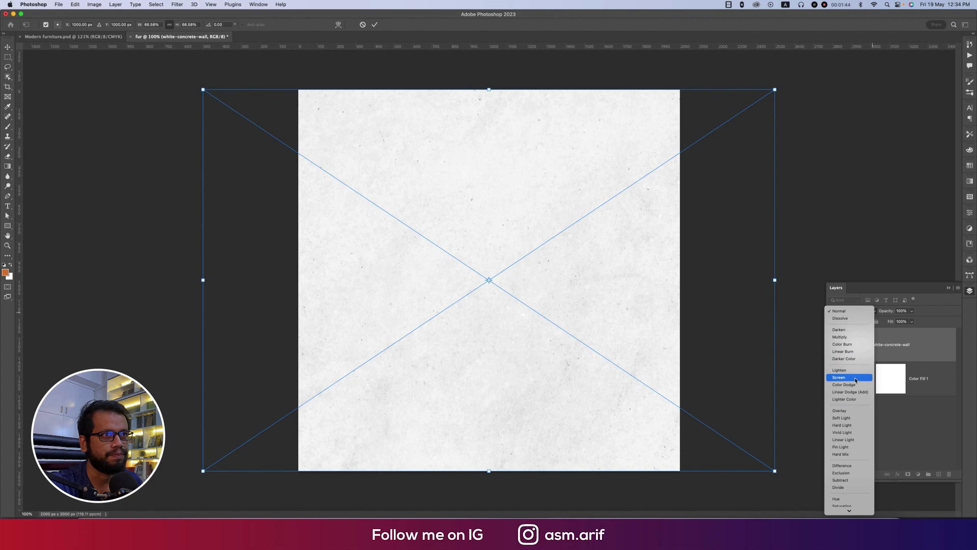
{"action": "key", "text": "Escape"}
{"action": "key", "text": "Escape"}
{"action": "key", "text": "Return"}
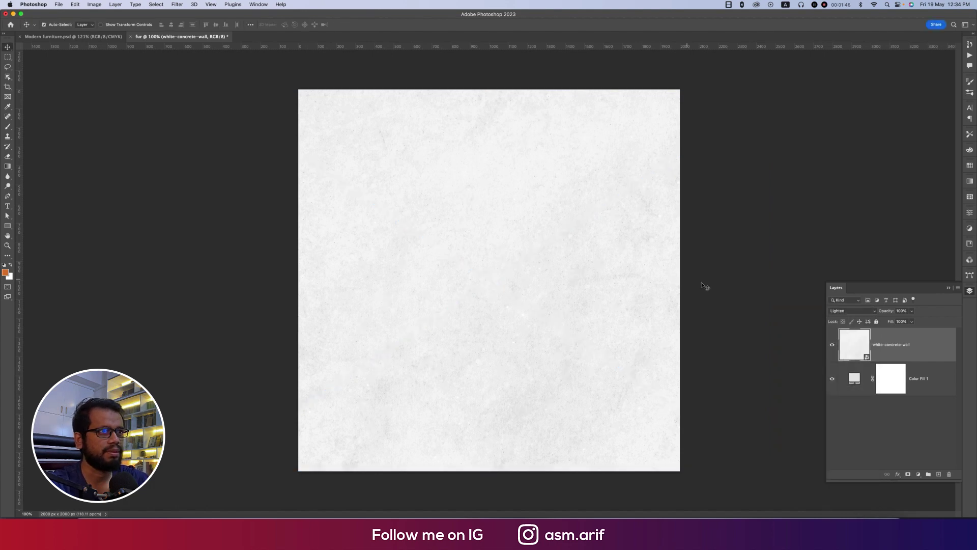
{"action": "left_click", "coordinate": [858, 313]}
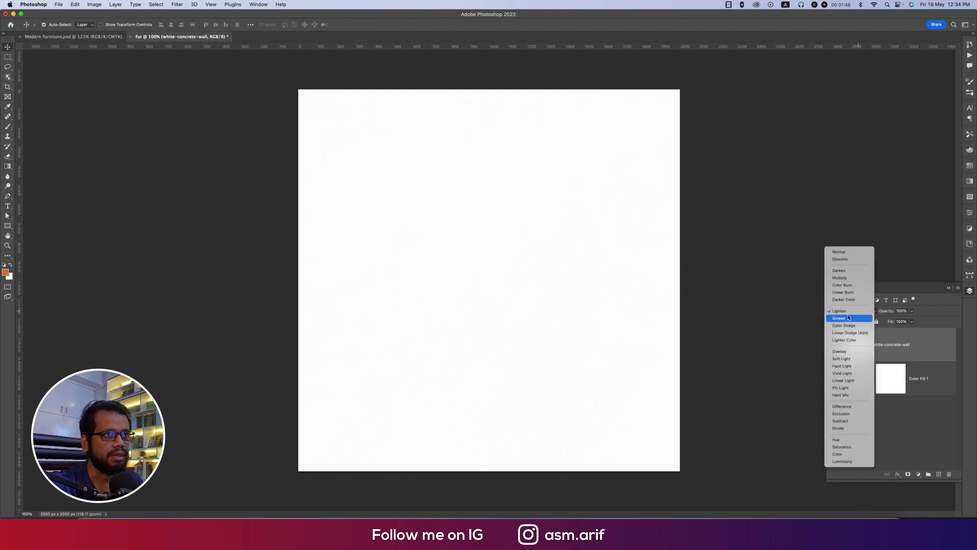
{"action": "left_click", "coordinate": [849, 314]}
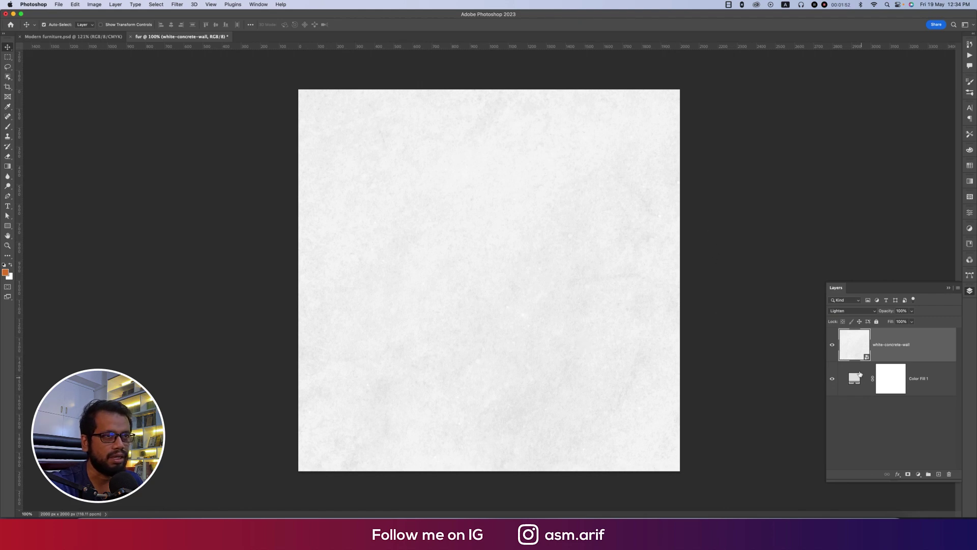
{"action": "left_click_drag", "start_coordinate": [913, 322], "coordinate": [904, 333]}
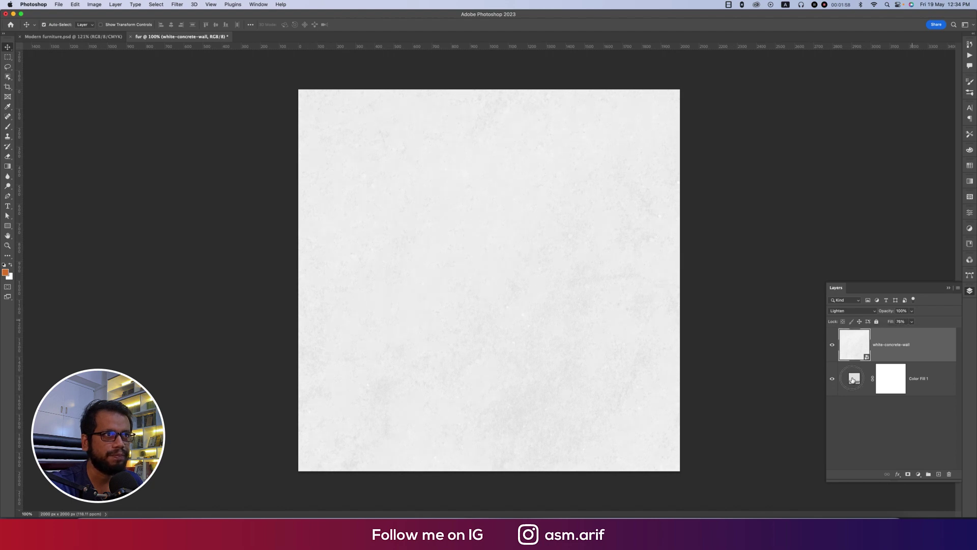
Change the solid color fill layer beneath the texture to a darker grey, about #bab4b4
{"action": "double_click", "coordinate": [854, 377]}
{"action": "left_click", "coordinate": [64, 144]}
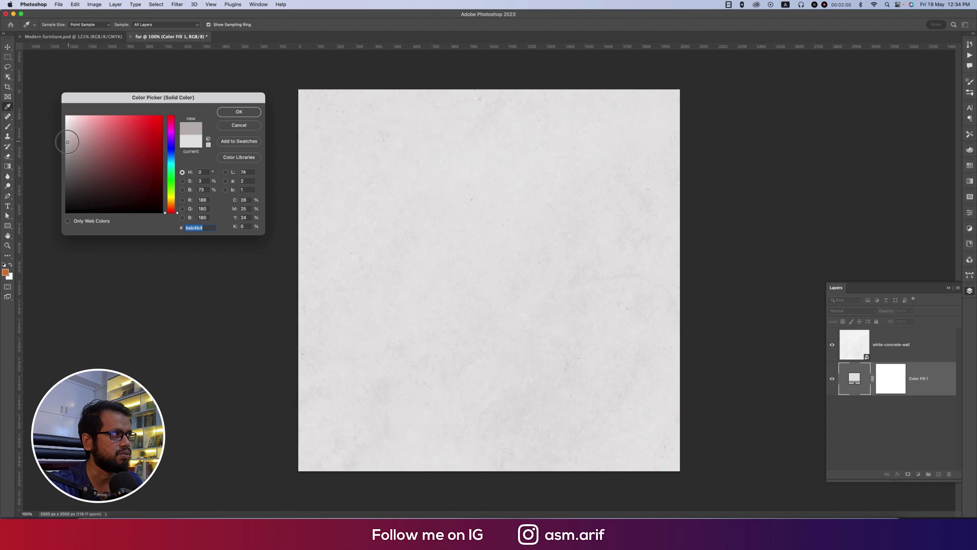
{"action": "left_click", "coordinate": [236, 113]}
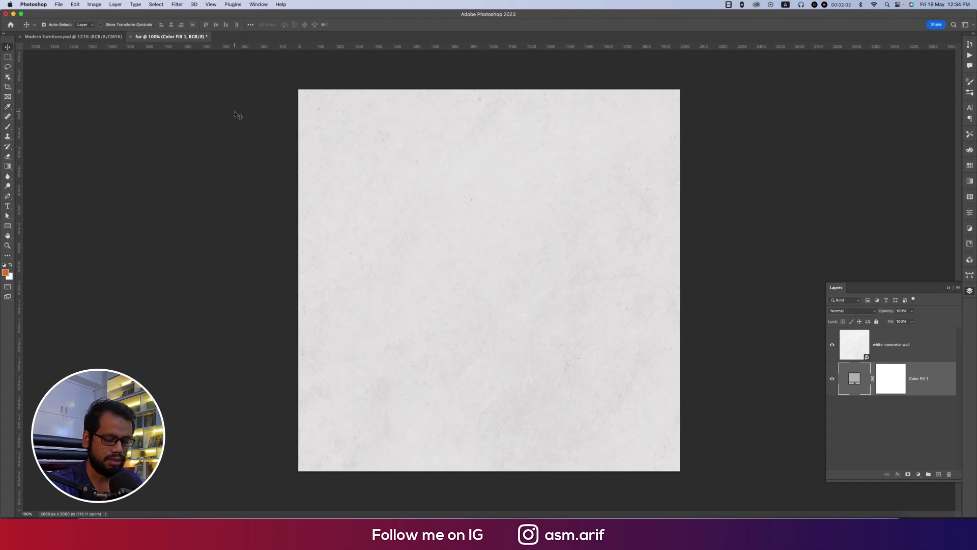
Switch to Illustrator and examine the dark slanted banner and the orange-framed grey panel on the artboard
{"action": "left_click", "coordinate": [425, 515]}
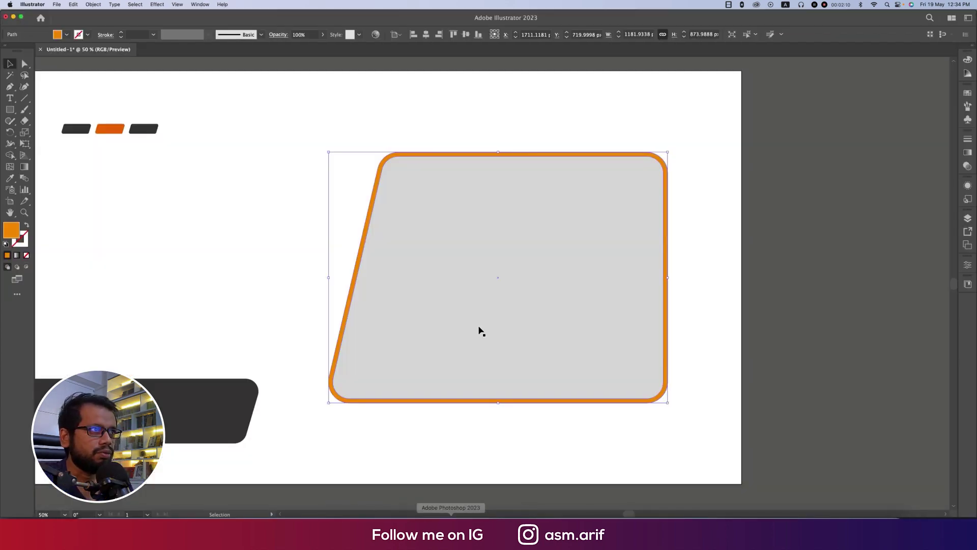
{"action": "scroll", "coordinate": [509, 400], "scroll_direction": "down", "scroll_amount": 2}
{"action": "left_click", "coordinate": [669, 405]}
{"action": "scroll", "coordinate": [636, 364], "scroll_direction": "right", "scroll_amount": 5}
{"action": "scroll", "coordinate": [637, 364], "scroll_direction": "down", "scroll_amount": 3}
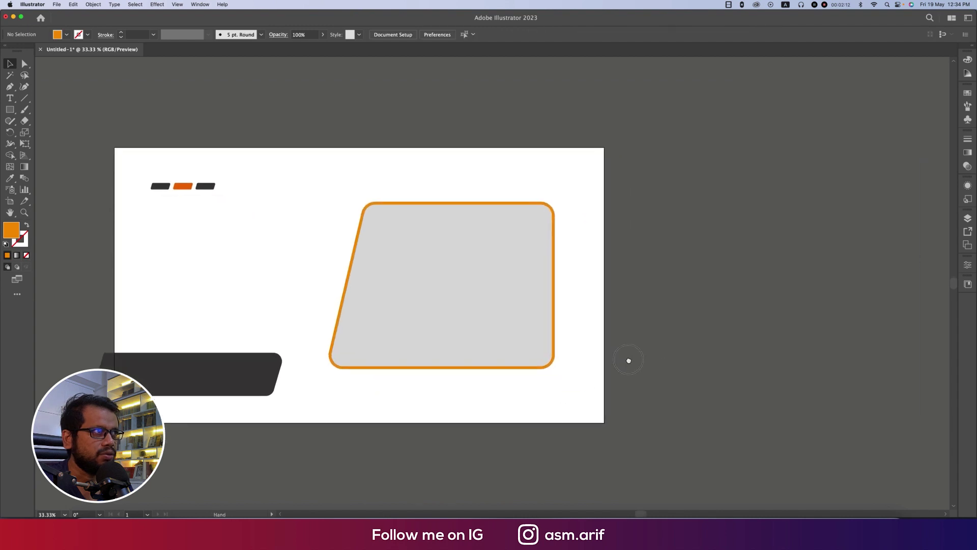
{"action": "left_click", "coordinate": [227, 367]}
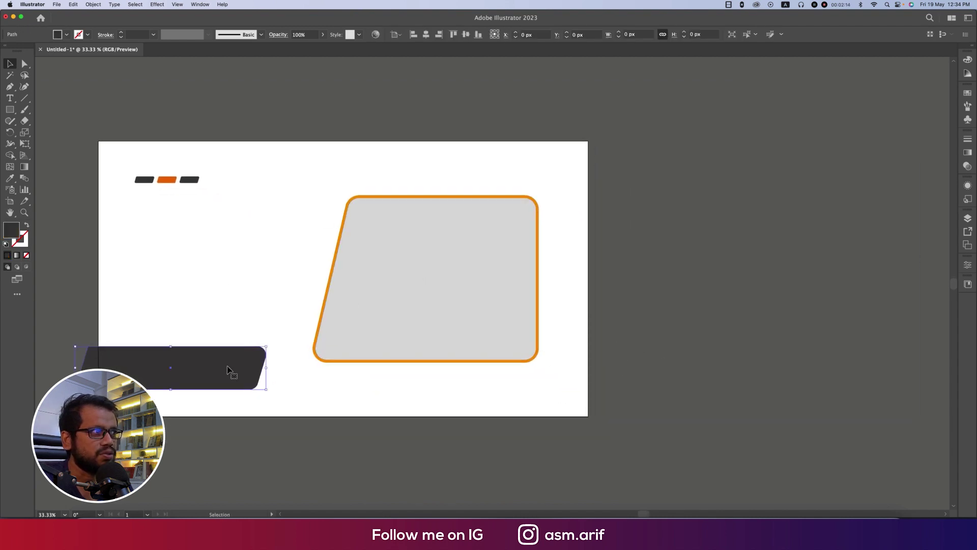
{"action": "left_click", "coordinate": [406, 270]}
{"action": "left_click", "coordinate": [274, 268]}
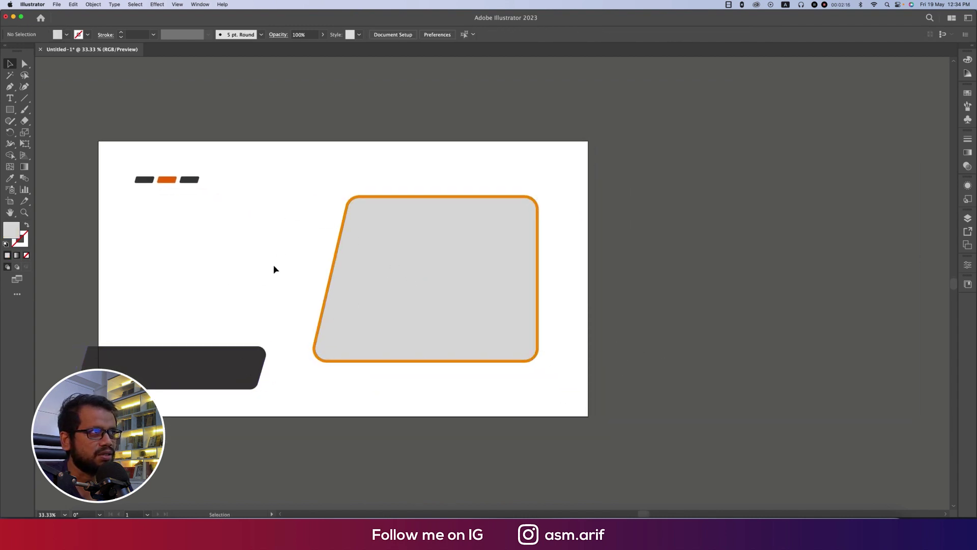
Draw a light grey rectangle about 1457 x 938 px on the empty area right of the artboard, and try rounding its corners
{"action": "left_click", "coordinate": [10, 109]}
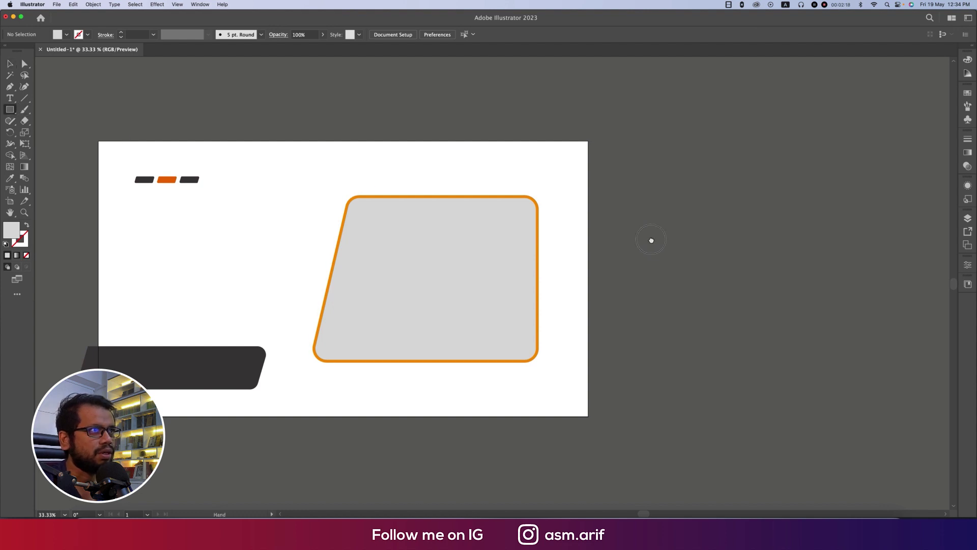
{"action": "scroll", "coordinate": [655, 240], "scroll_direction": "right", "scroll_amount": 5}
{"action": "left_click_drag", "start_coordinate": [515, 165], "coordinate": [795, 345]}
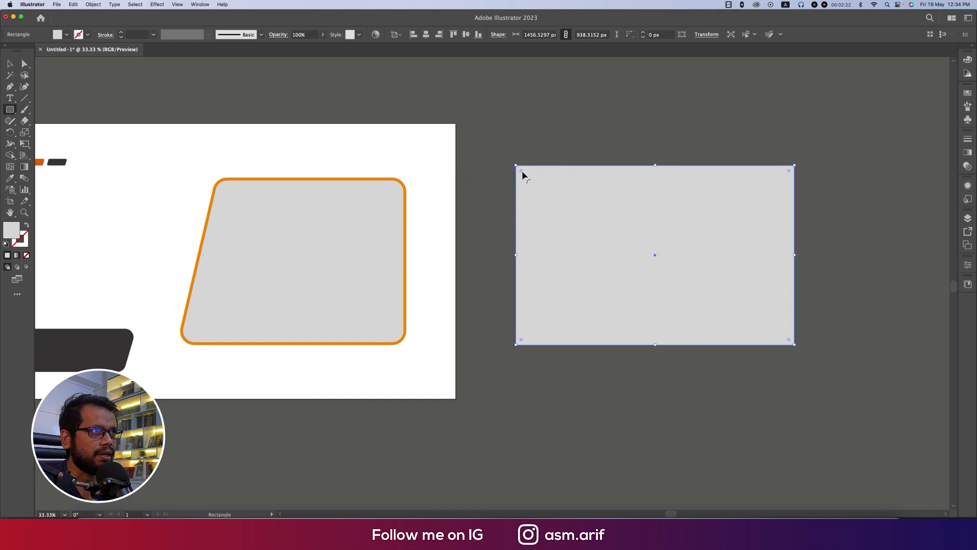
{"action": "left_click_drag", "start_coordinate": [521, 172], "coordinate": [530, 188]}
{"action": "key", "text": "super+z"}
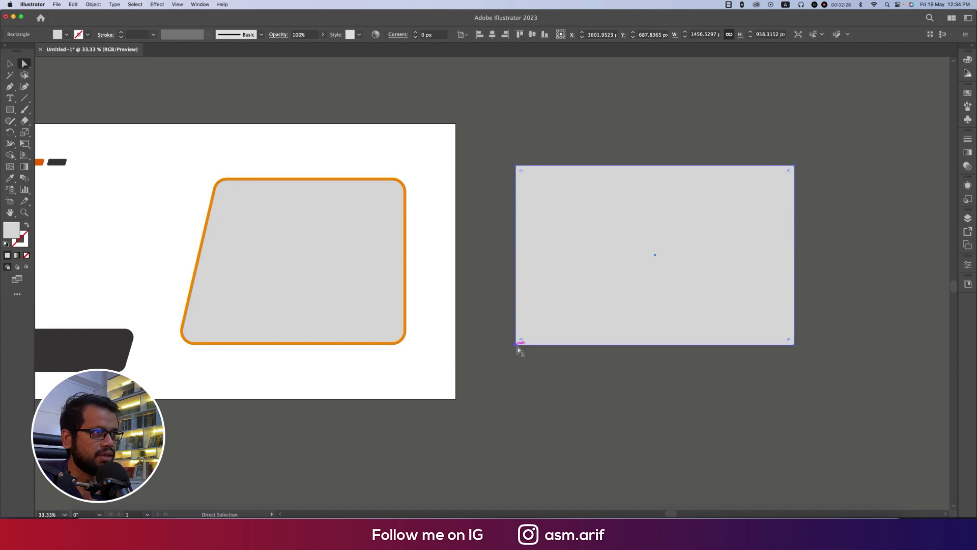
Slant the light grey rectangle's left edge by moving its lower-left anchor point 170 px to the left
{"action": "left_click", "coordinate": [517, 345], "text": "super"}
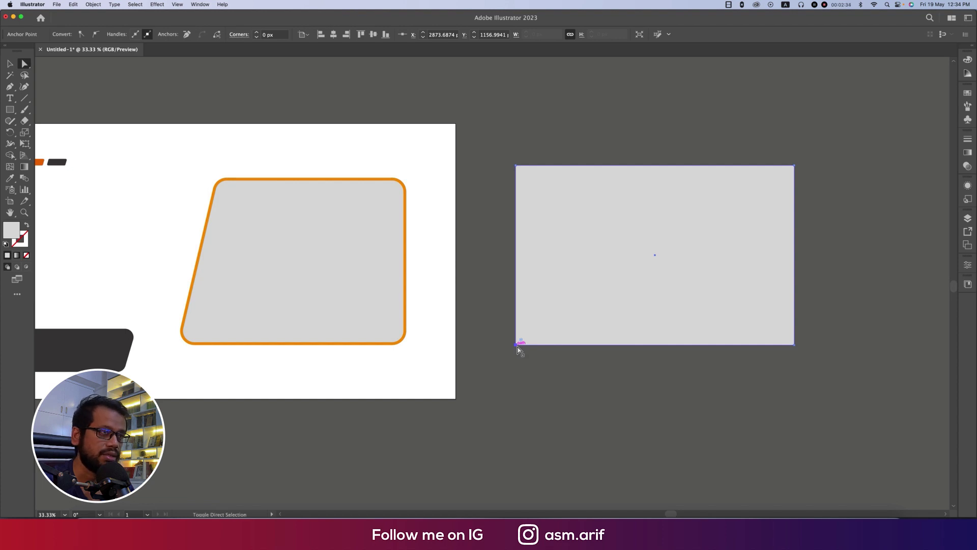
{"action": "key", "text": "shift+Left"}
{"action": "key", "text": "shift+Left"}
{"action": "key", "text": "shift+Left"}
{"action": "key", "text": "shift+Left"}
{"action": "key", "text": "shift+Left"}
{"action": "key", "text": "shift+Left"}
{"action": "key", "text": "shift+Left"}
{"action": "key", "text": "shift+Left"}
{"action": "key", "text": "shift+Left"}
{"action": "key", "text": "shift+Left"}
{"action": "key", "text": "shift+Left"}
{"action": "key", "text": "shift+Left"}
{"action": "key", "text": "shift+Left"}
{"action": "key", "text": "shift+Left"}
{"action": "key", "text": "shift+Left"}
{"action": "key", "text": "shift+Left"}
{"action": "key", "text": "shift+Left"}
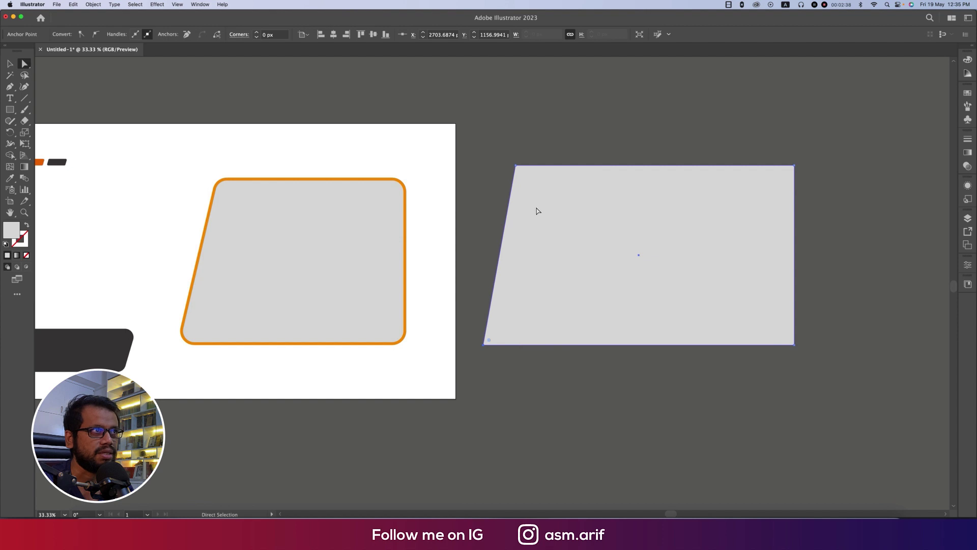
{"action": "left_click", "coordinate": [386, 110]}
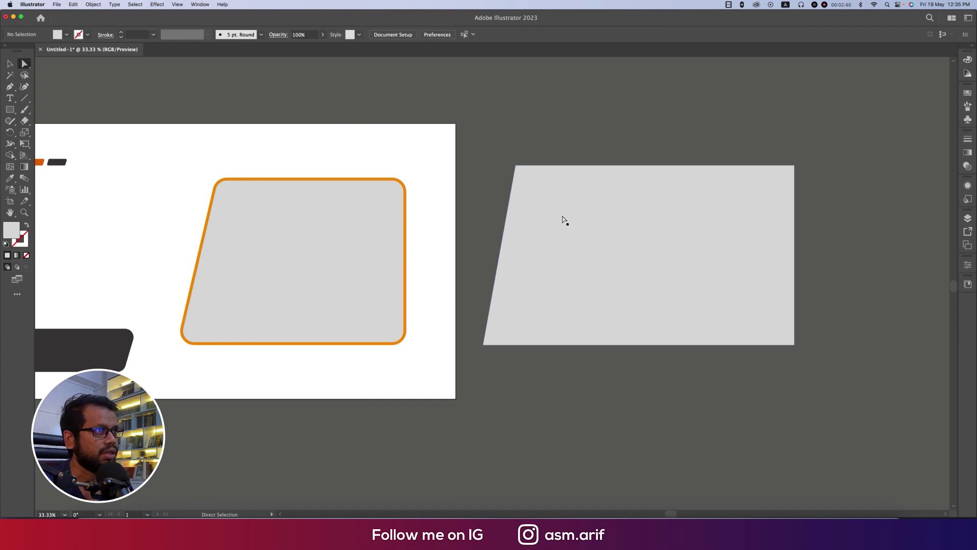
Round all corners of the slanted grey shape to about 66 px and narrow it from the right to about 1498 px wide
{"action": "left_click", "coordinate": [574, 221]}
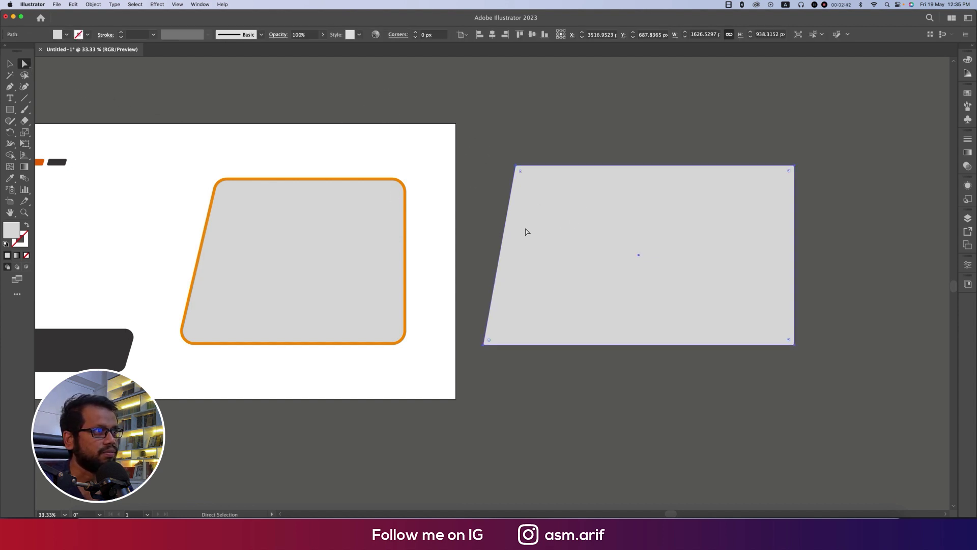
{"action": "left_click_drag", "start_coordinate": [521, 173], "coordinate": [526, 181]}
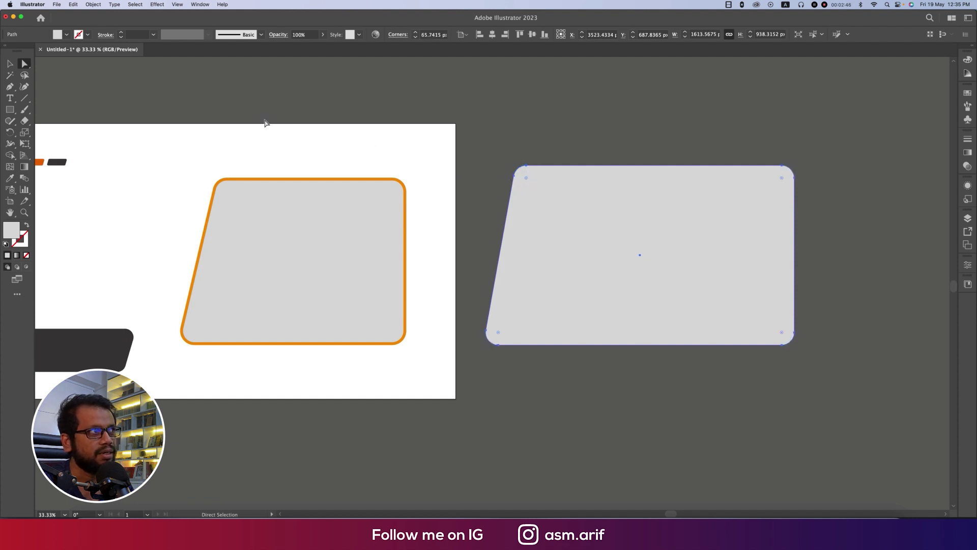
{"action": "left_click", "coordinate": [11, 64]}
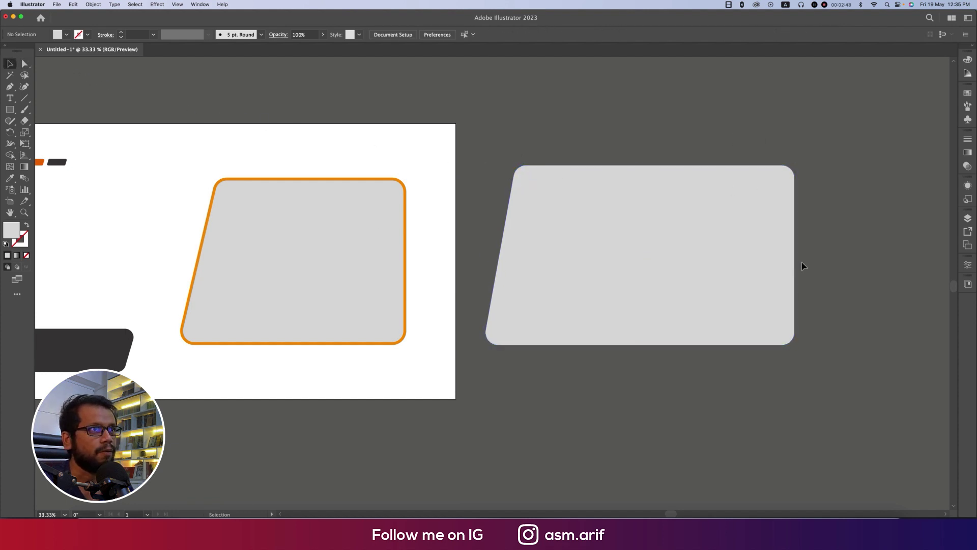
{"action": "left_click_drag", "start_coordinate": [797, 253], "coordinate": [773, 255]}
Create an offset path 15 px outside the slanted grey shape, with miter joins and a miter limit of 4
{"action": "left_click", "coordinate": [93, 4]}
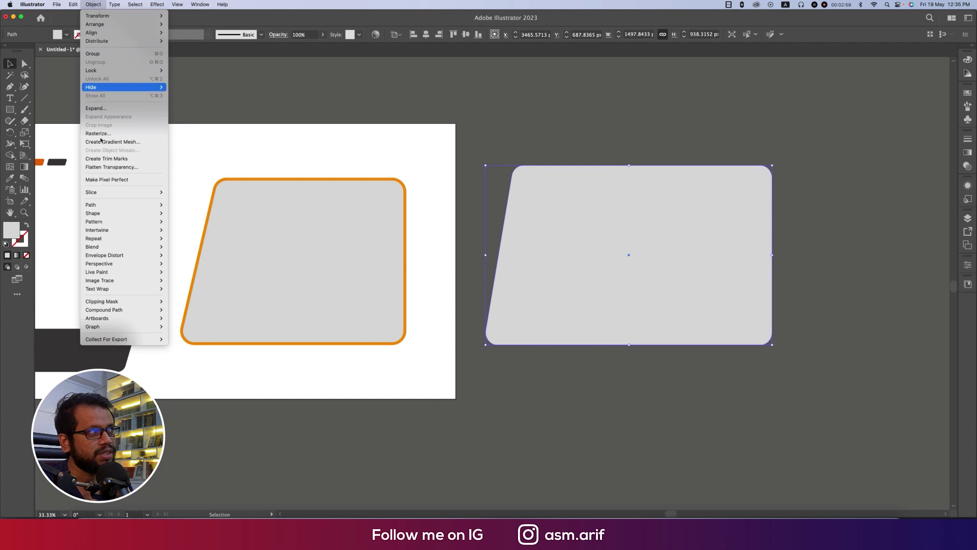
{"action": "mouse_move", "coordinate": [113, 207]}
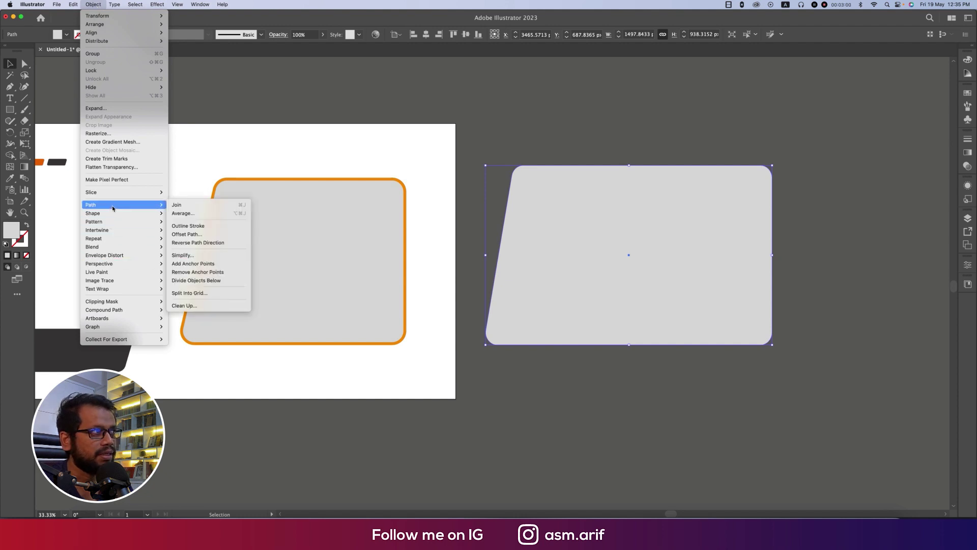
{"action": "left_click", "coordinate": [199, 234]}
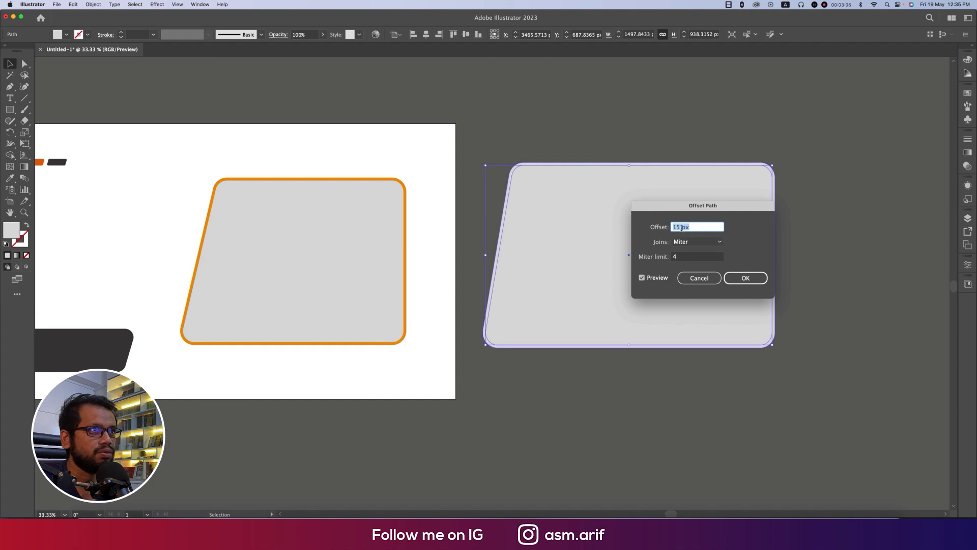
{"action": "left_click", "coordinate": [746, 278]}
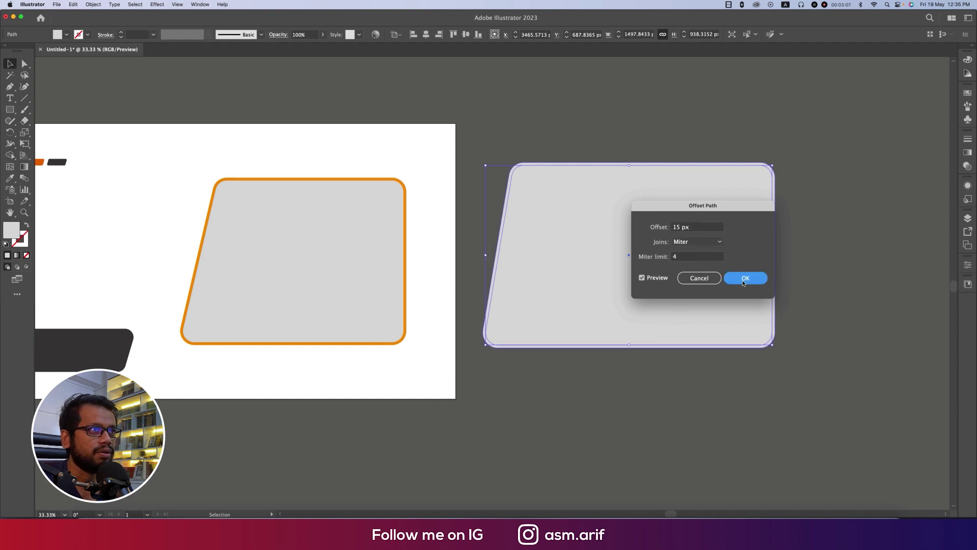
Fill the inner slanted shape with orange, keeping the offset shape behind it light grey
{"action": "left_click_drag", "start_coordinate": [687, 316], "coordinate": [694, 275]}
{"action": "left_click_drag", "start_coordinate": [567, 220], "coordinate": [633, 218]}
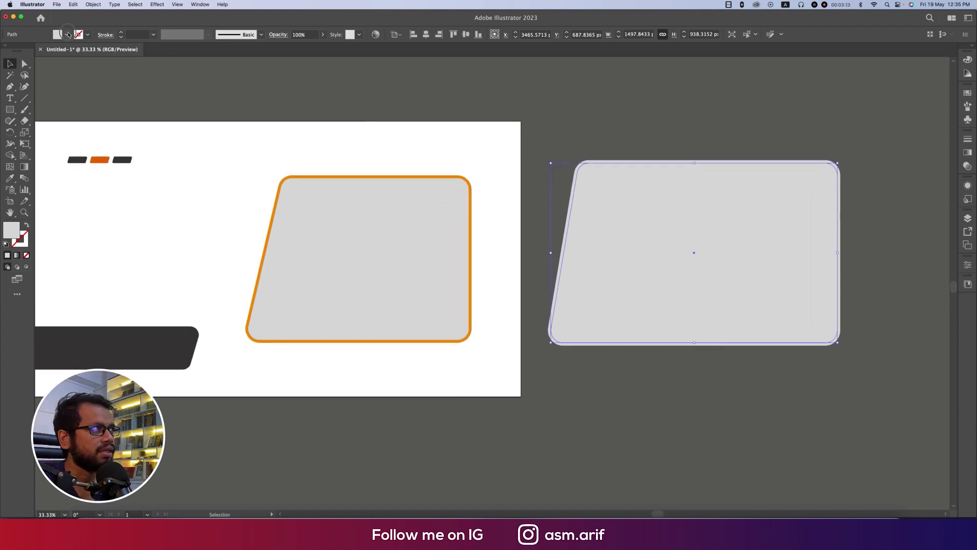
{"action": "left_click", "coordinate": [67, 34]}
{"action": "left_click", "coordinate": [93, 54]}
{"action": "left_click", "coordinate": [647, 114]}
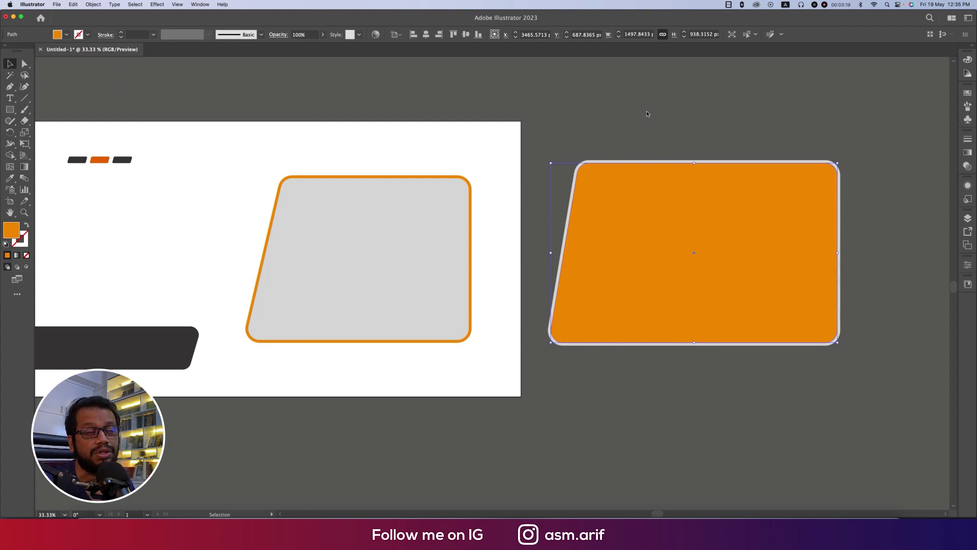
{"action": "left_click", "coordinate": [649, 118]}
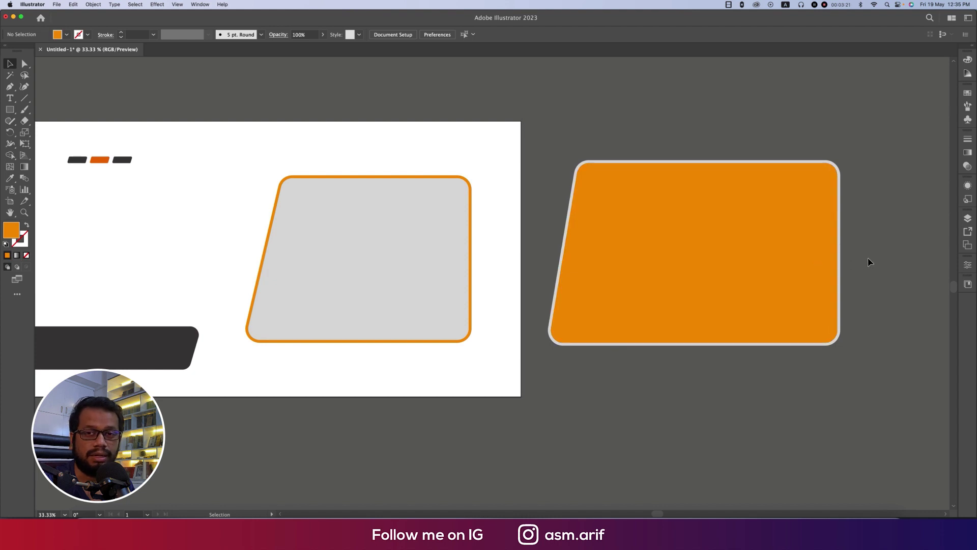
Copy the grey offset shape into the Photoshop document as pixels, positioned at the canvas's lower right, with its layer above the concrete texture
{"action": "left_click", "coordinate": [841, 237]}
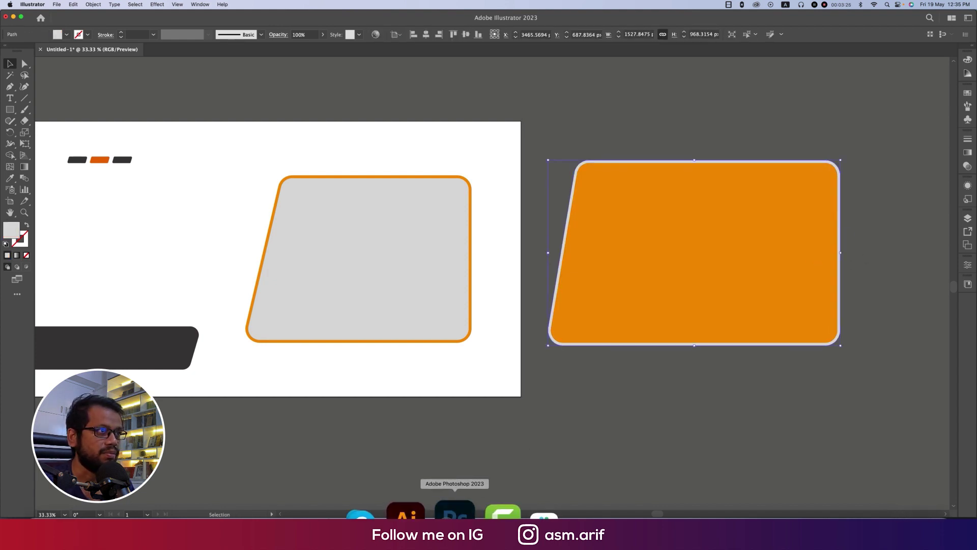
{"action": "left_click", "coordinate": [453, 511]}
{"action": "key", "text": "super+v"}
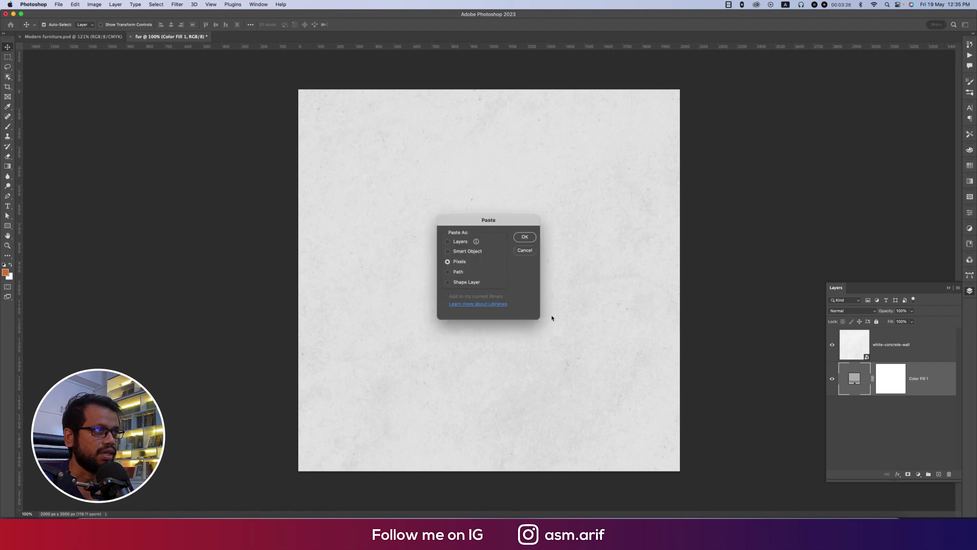
{"action": "left_click", "coordinate": [524, 237]}
{"action": "left_click_drag", "start_coordinate": [375, 323], "coordinate": [535, 373]}
{"action": "key", "text": "Return"}
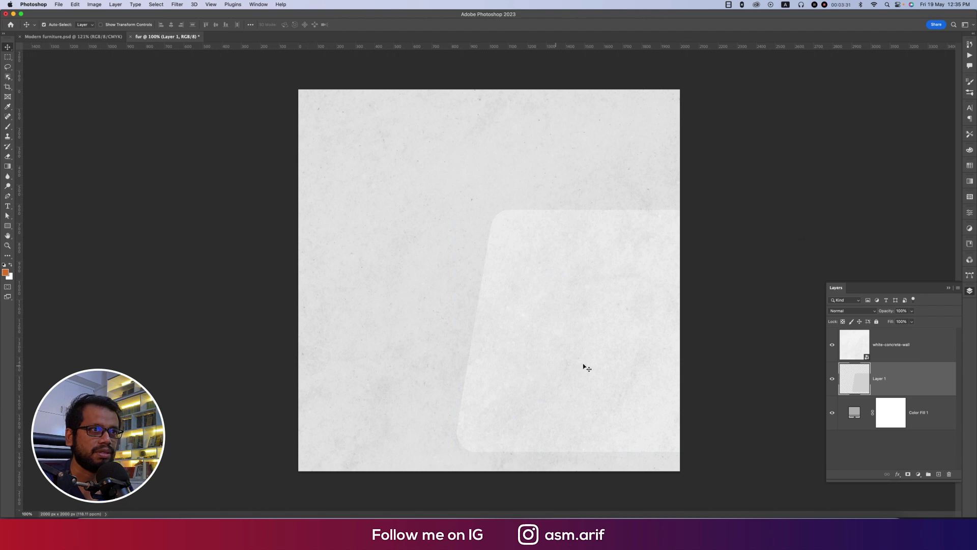
{"action": "left_click_drag", "start_coordinate": [912, 383], "coordinate": [911, 345]}
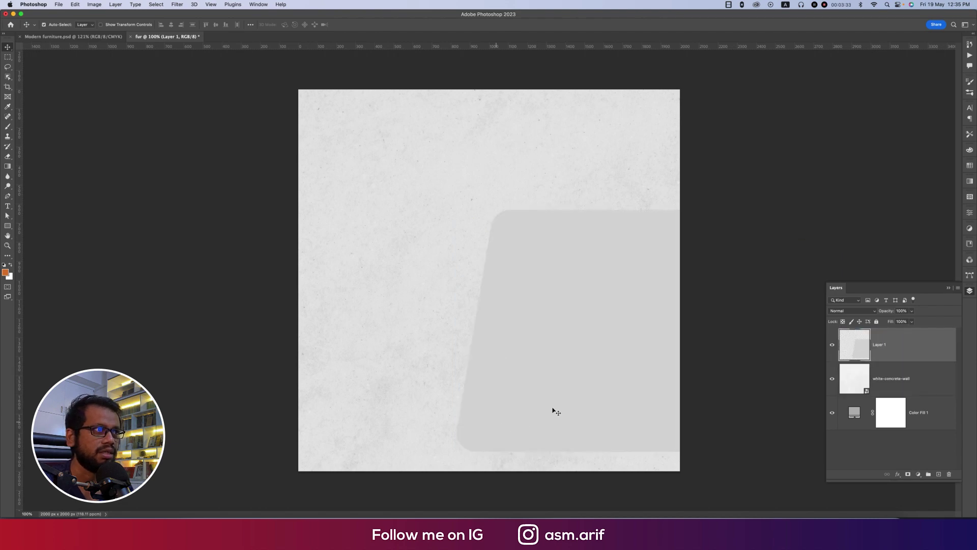
Scale the pasted grey shape to about 135% and position it so it runs off the canvas's right and bottom edges
{"action": "key", "text": "ctrl+t"}
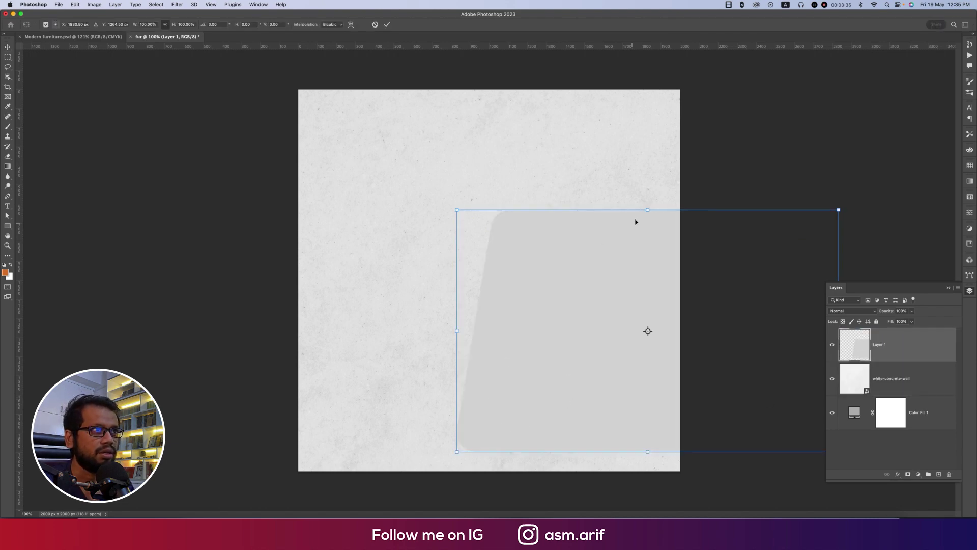
{"action": "left_click_drag", "start_coordinate": [648, 211], "coordinate": [663, 158]}
{"action": "left_click_drag", "start_coordinate": [587, 245], "coordinate": [601, 283]}
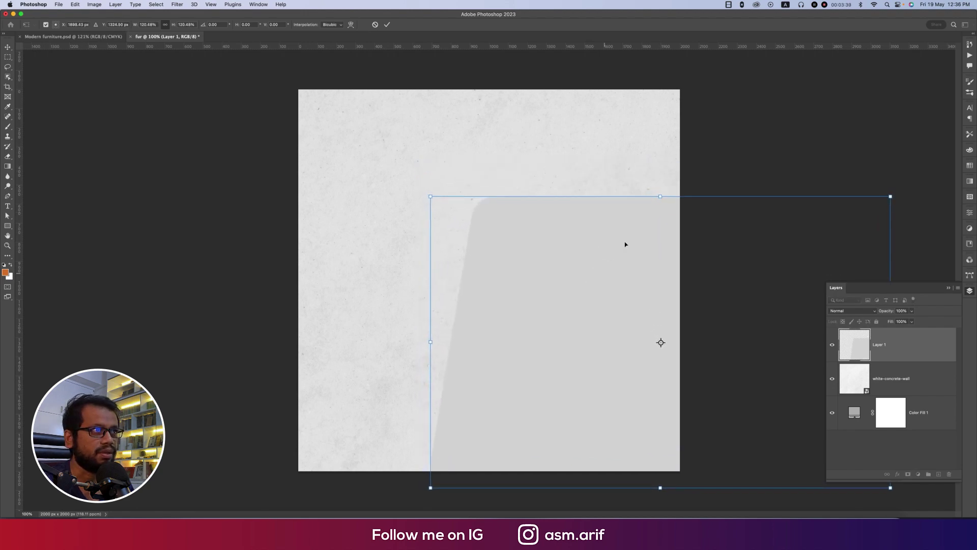
{"action": "left_click_drag", "start_coordinate": [660, 197], "coordinate": [665, 157]}
{"action": "left_click_drag", "start_coordinate": [613, 232], "coordinate": [639, 233]}
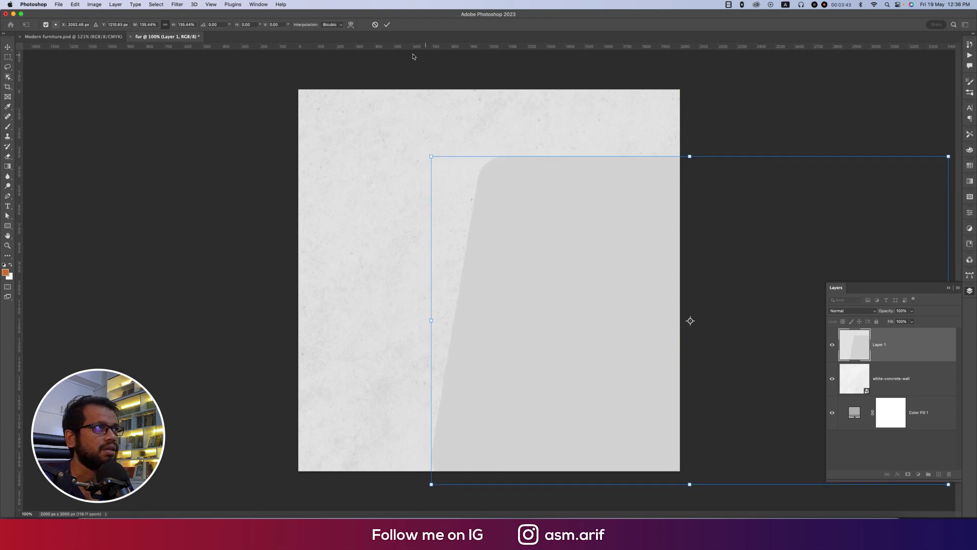
{"action": "left_click", "coordinate": [387, 25]}
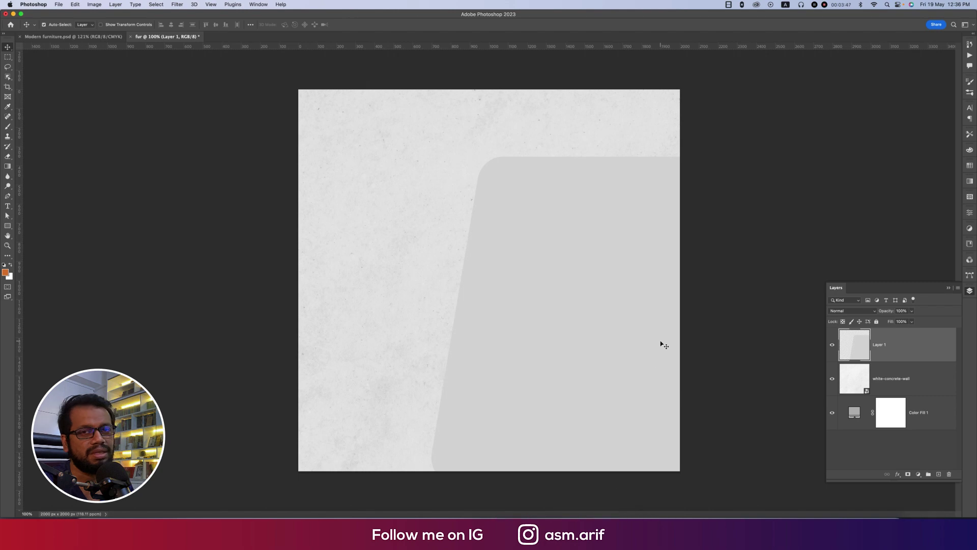
Copy the orange inner shape from Illustrator and paste it as pixels into the Photoshop document
{"action": "left_click", "coordinate": [432, 528]}
{"action": "left_click", "coordinate": [654, 275]}
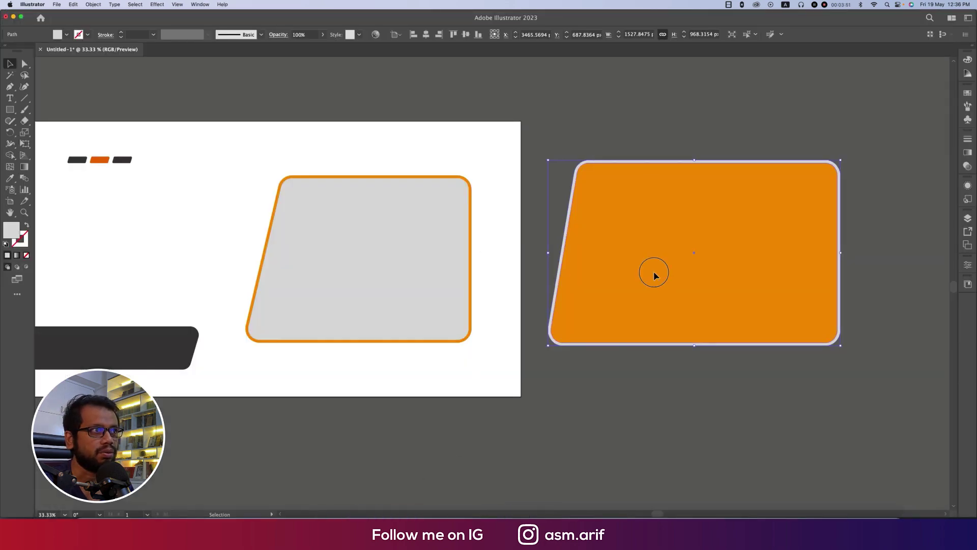
{"action": "key", "text": "a"}
{"action": "key", "text": "v"}
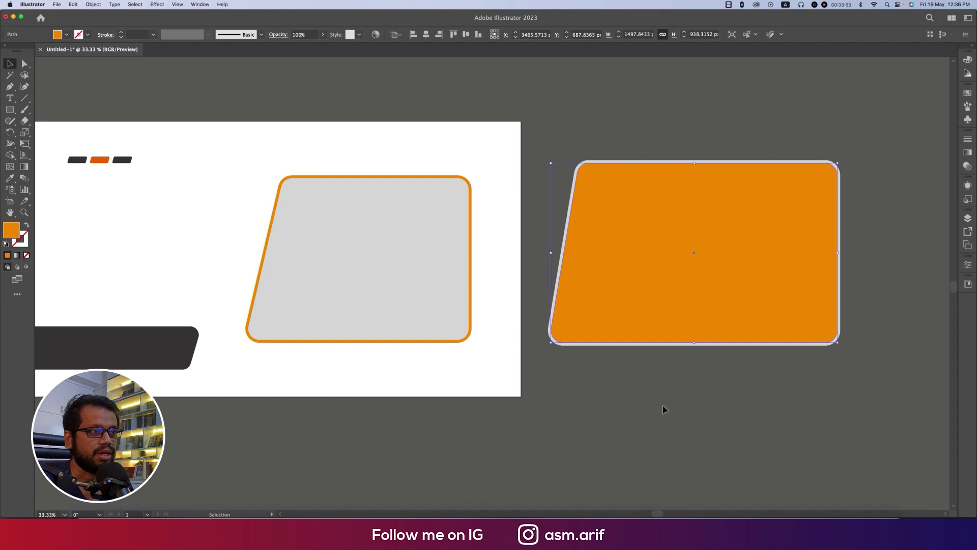
{"action": "left_click", "coordinate": [448, 513]}
{"action": "key", "text": "super+v"}
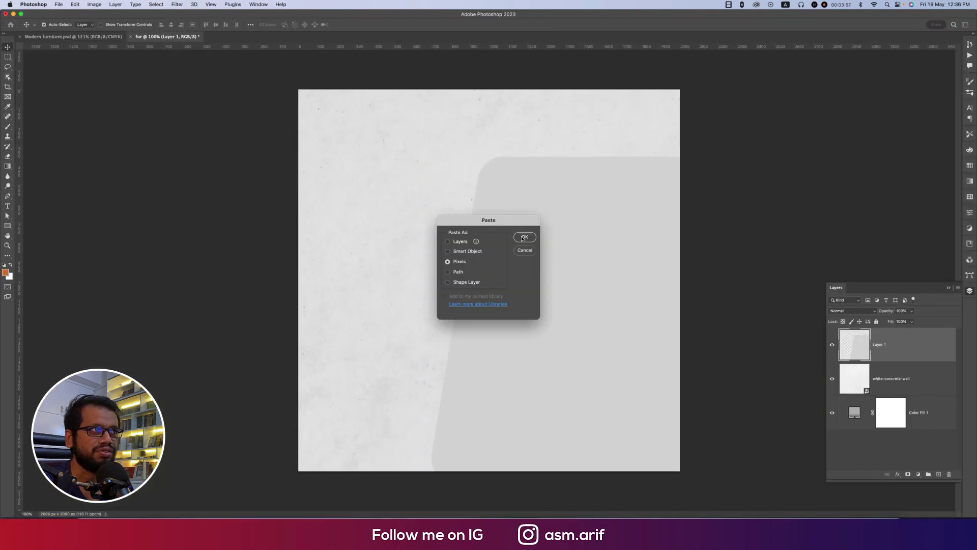
{"action": "left_click", "coordinate": [524, 237]}
Enlarge and position the orange shape over the grey one, leaving a thin grey border along its upper and slanted edges
{"action": "left_click_drag", "start_coordinate": [433, 206], "coordinate": [527, 202]}
{"action": "left_click_drag", "start_coordinate": [645, 403], "coordinate": [643, 507]}
{"action": "left_click_drag", "start_coordinate": [477, 271], "coordinate": [535, 270]}
{"action": "key", "text": "Return"}
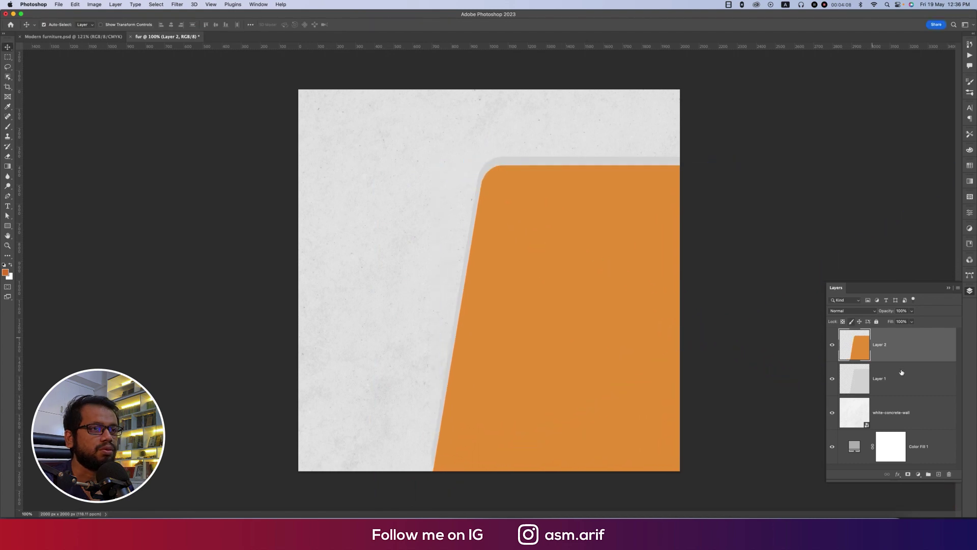
Examine the grey and orange shapes by toggling the visibility of Layer 1 and Layer 2
{"action": "left_click", "coordinate": [897, 383]}
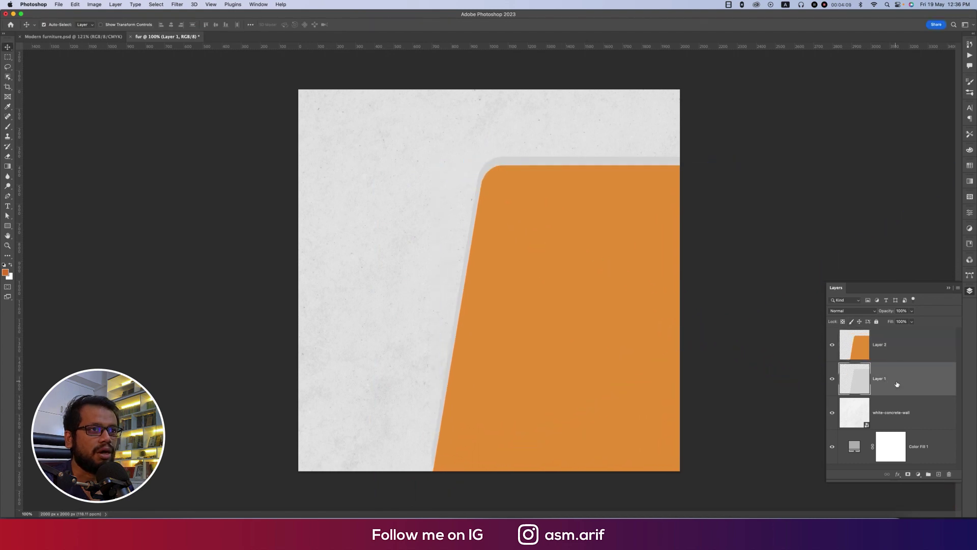
{"action": "left_click", "coordinate": [832, 378]}
{"action": "left_click", "coordinate": [832, 378]}
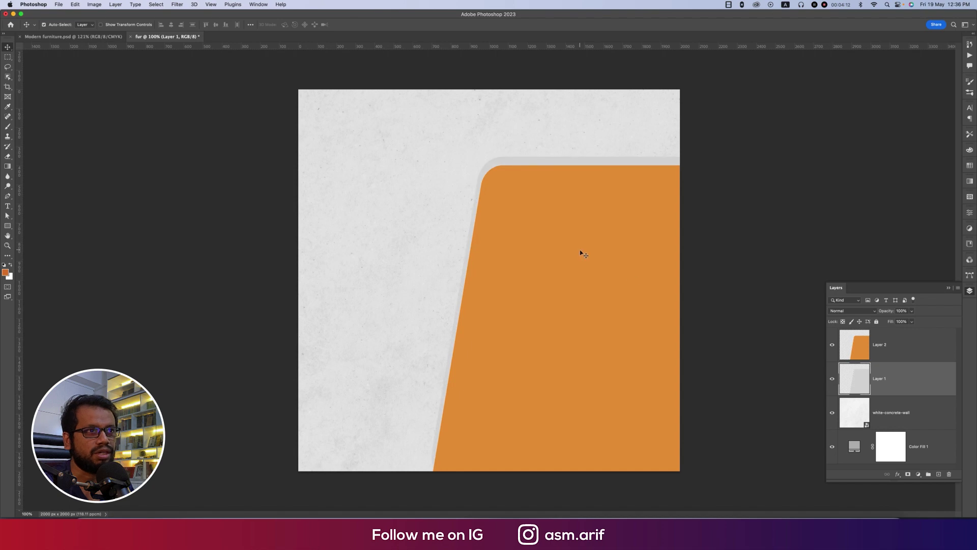
{"action": "left_click", "coordinate": [892, 351]}
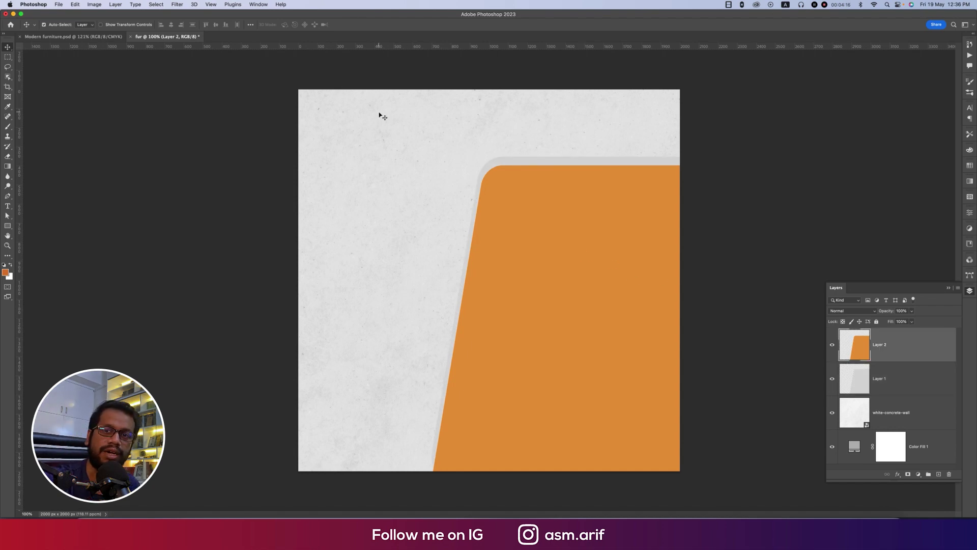
{"action": "left_click", "coordinate": [832, 344]}
{"action": "left_click", "coordinate": [833, 345]}
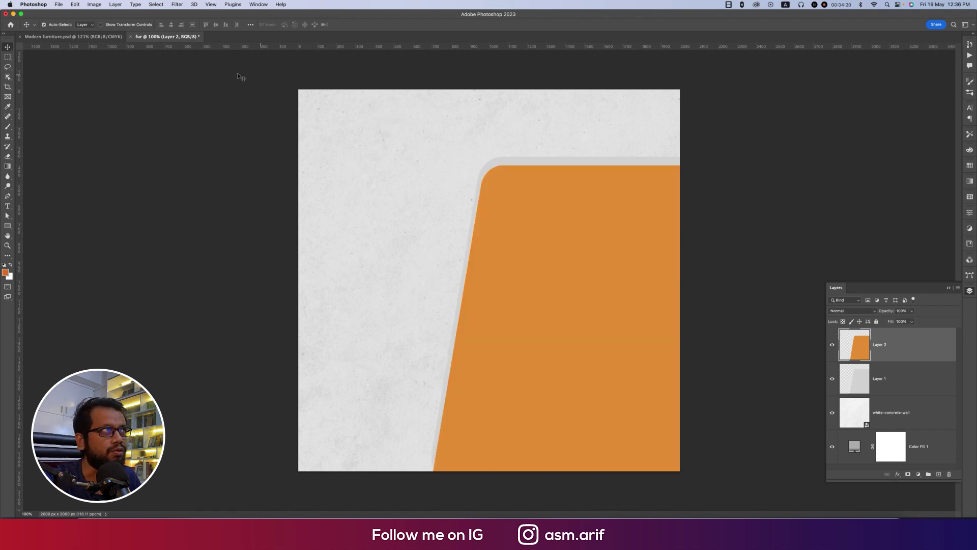
Place the spacejoy living room photo as an embedded image and move it over the orange shape
{"action": "left_click", "coordinate": [75, 4]}
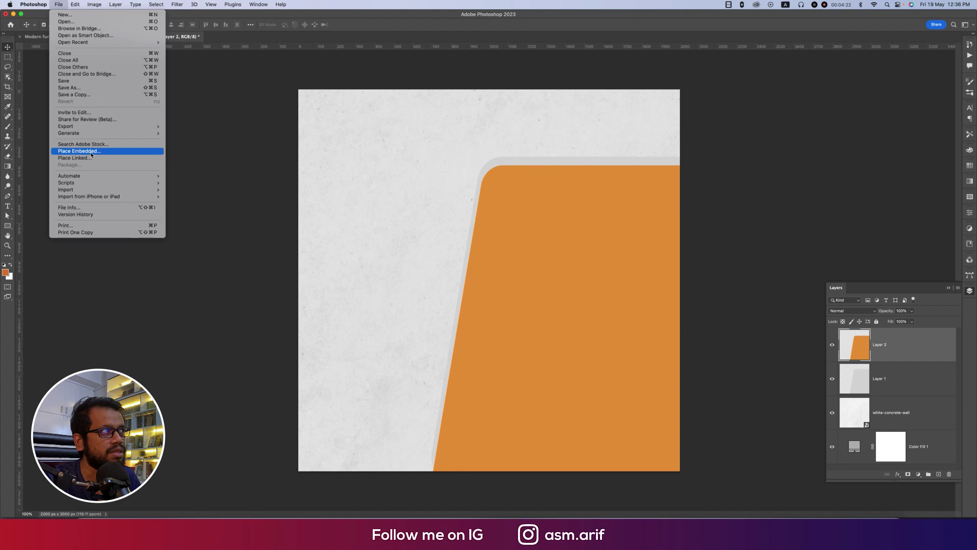
{"action": "left_click", "coordinate": [383, 127]}
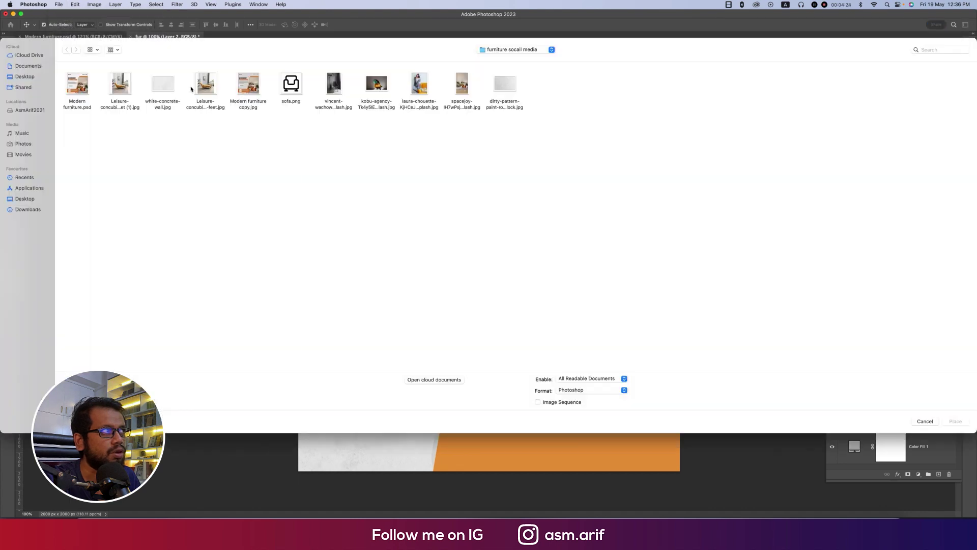
{"action": "double_click", "coordinate": [461, 84]}
{"action": "left_click_drag", "start_coordinate": [596, 280], "coordinate": [648, 282]}
{"action": "left_click_drag", "start_coordinate": [579, 295], "coordinate": [628, 295]}
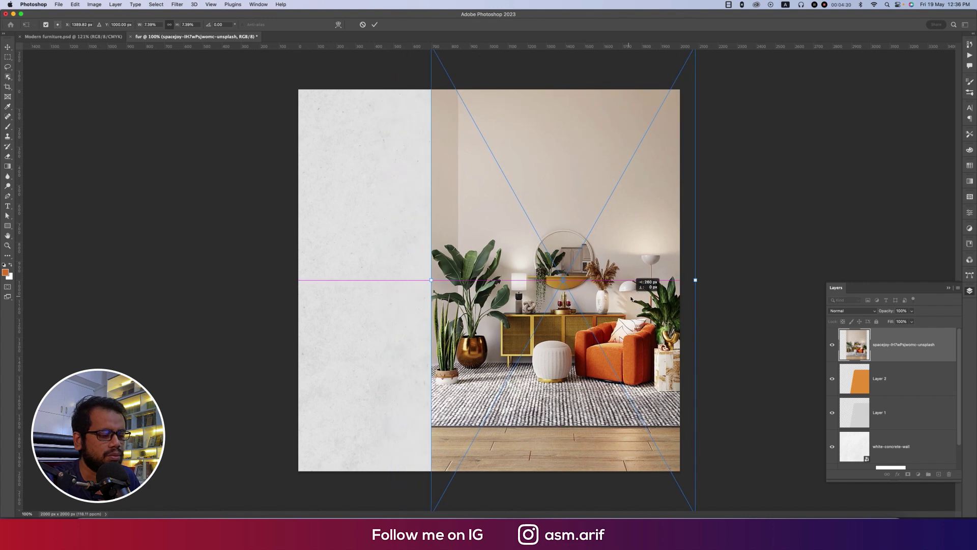
{"action": "key", "text": "Return"}
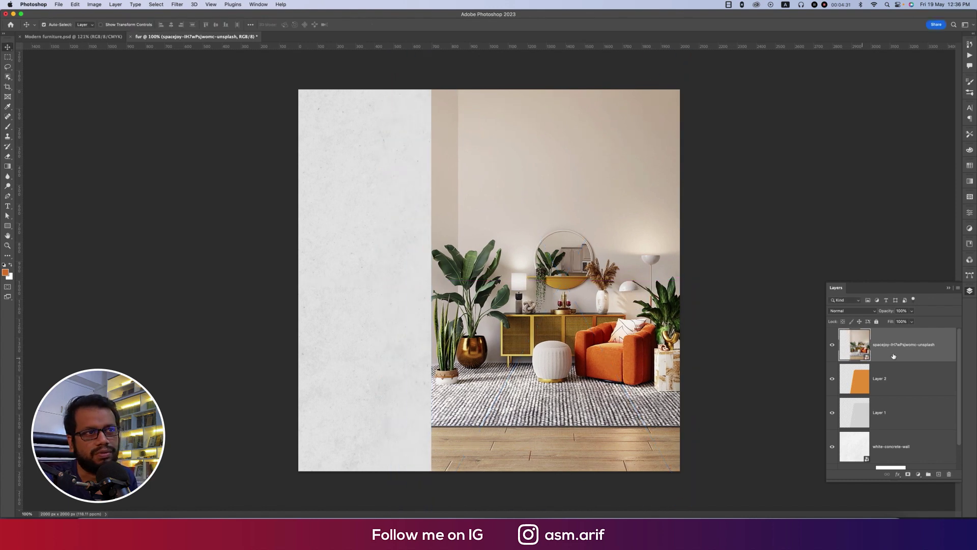
Clip the living room photo to the orange shape on Layer 2, and select Layer 2
{"action": "right_click", "coordinate": [922, 352]}
{"action": "left_click", "coordinate": [881, 329]}
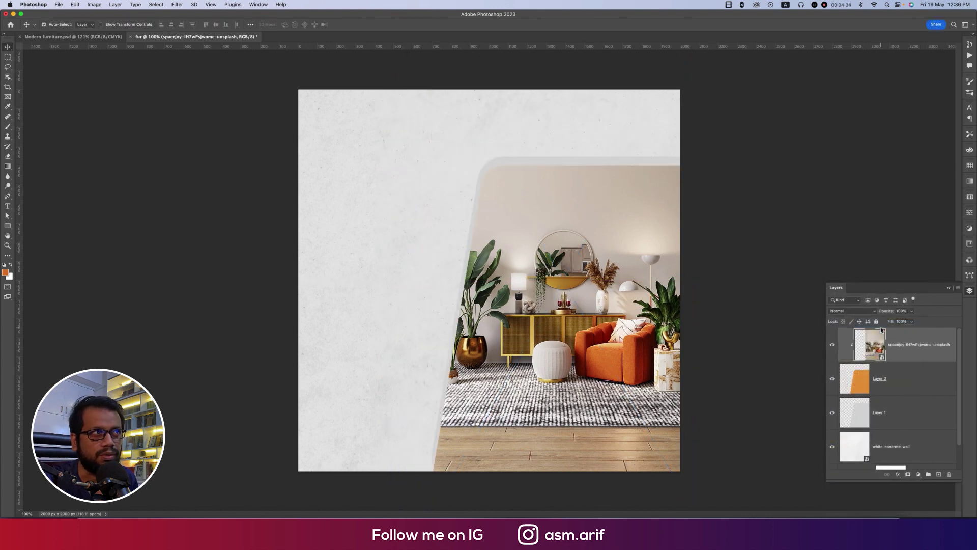
{"action": "left_click", "coordinate": [862, 388]}
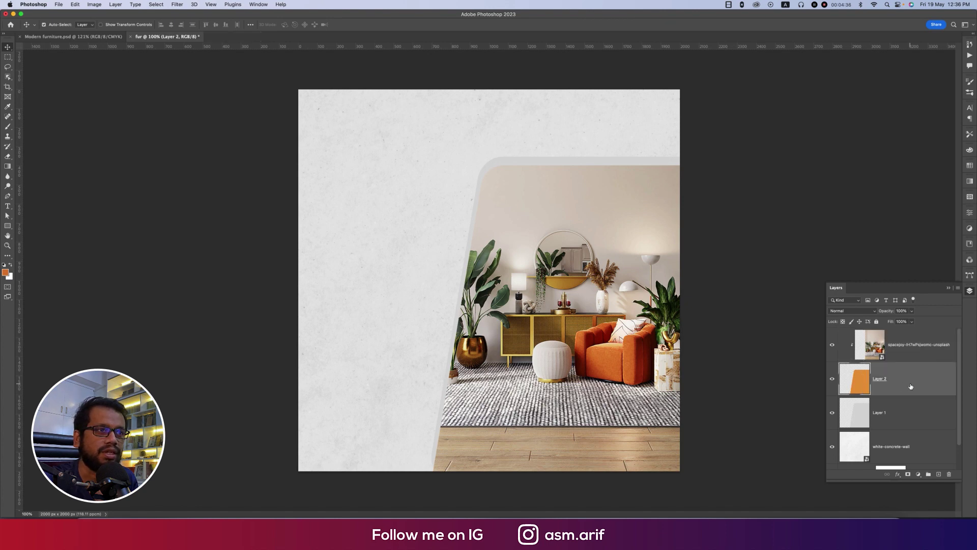
Check the orange shape by toggling Layer 2's visibility, and add a Color Overlay effect to Layer 1
{"action": "left_click", "coordinate": [832, 380]}
{"action": "left_click", "coordinate": [832, 379]}
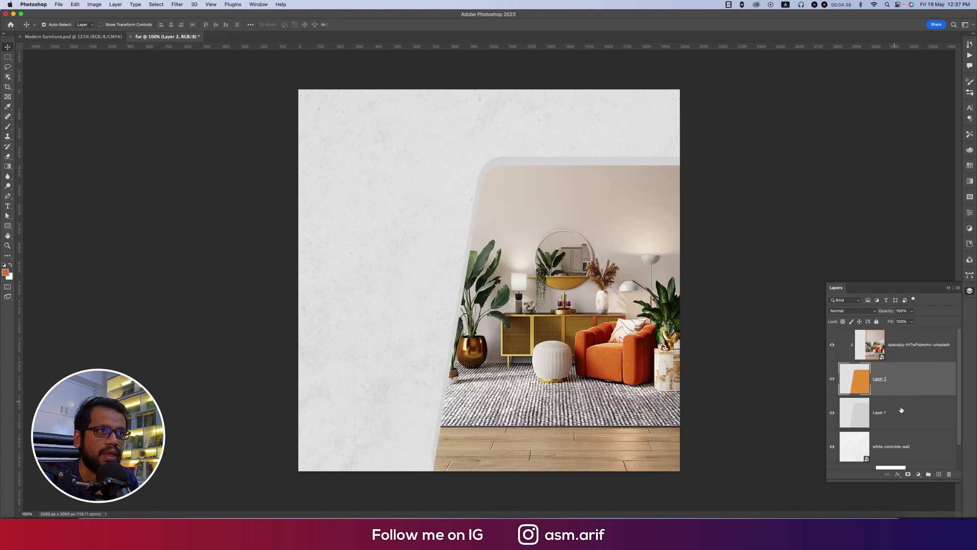
{"action": "left_click", "coordinate": [911, 417]}
{"action": "right_click", "coordinate": [910, 417]}
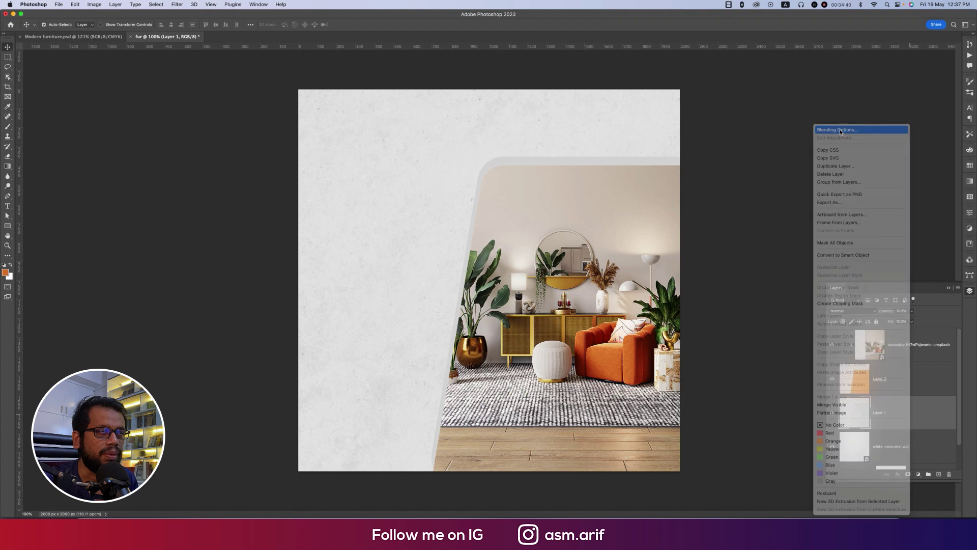
{"action": "left_click", "coordinate": [860, 130]}
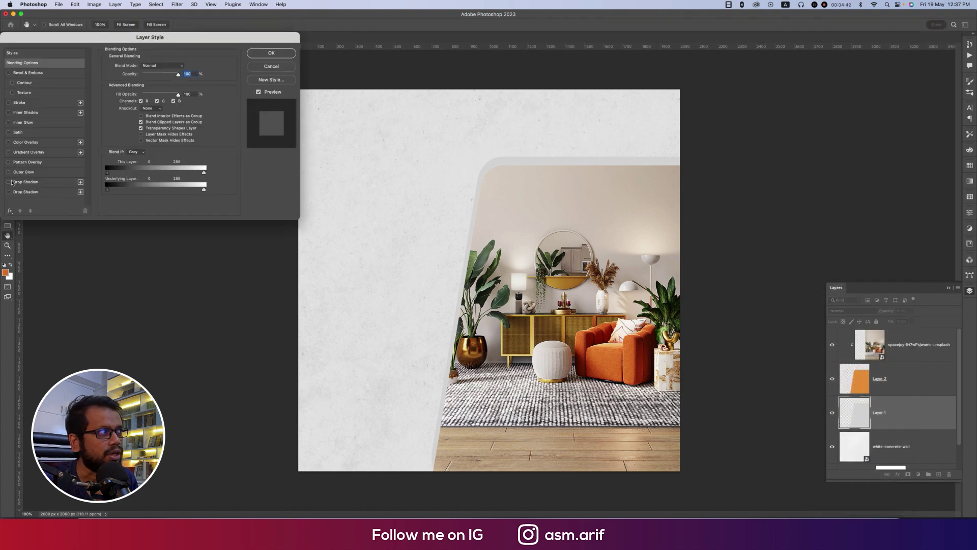
{"action": "left_click", "coordinate": [8, 142]}
{"action": "left_click", "coordinate": [24, 144]}
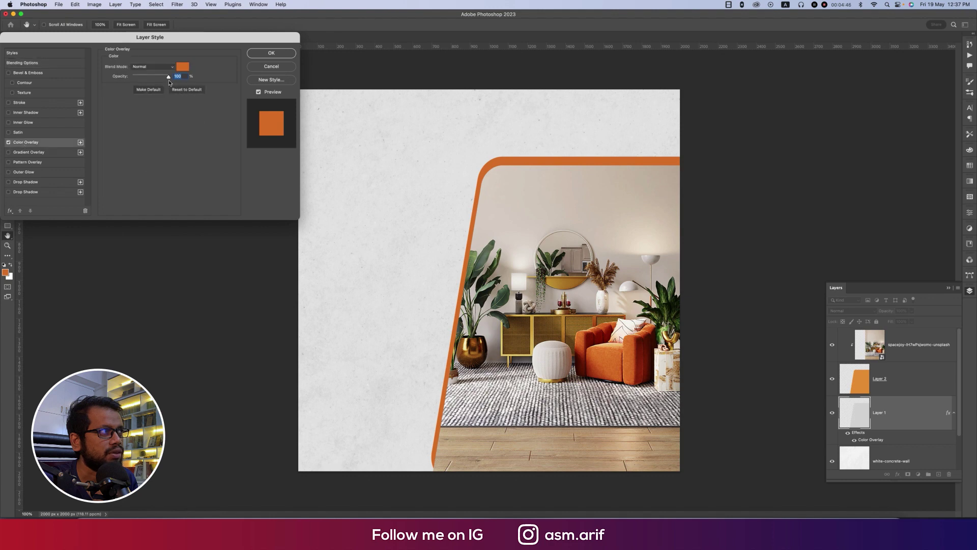
Set Layer 1's overlay colour to the orange #d77227 sampled from the armchair in the photo, and apply the layer style
{"action": "left_click", "coordinate": [182, 67]}
{"action": "left_click", "coordinate": [616, 354]}
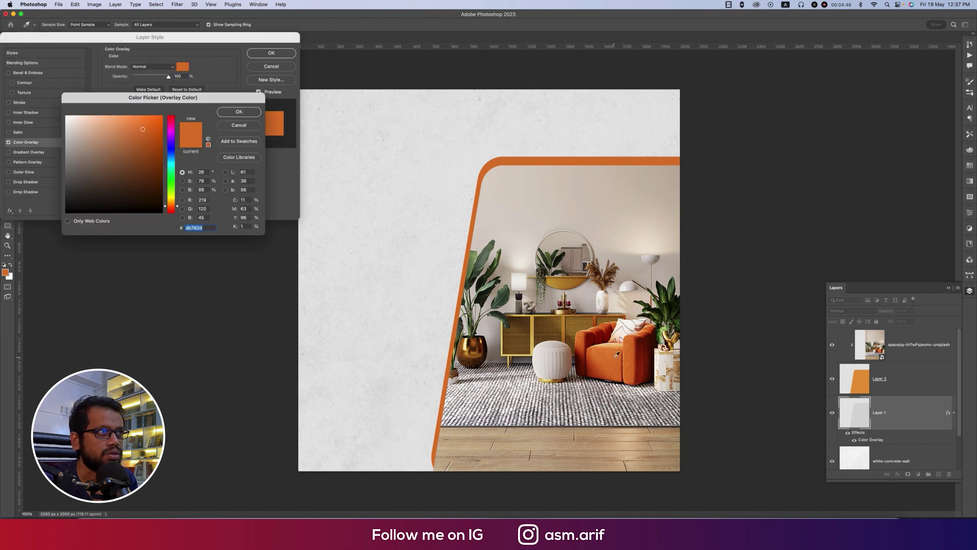
{"action": "left_click", "coordinate": [634, 352]}
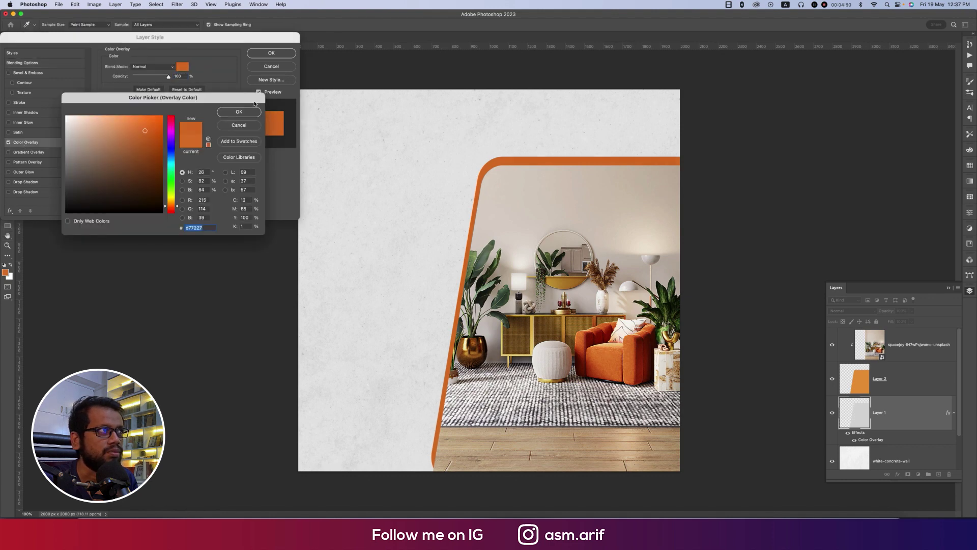
{"action": "left_click", "coordinate": [238, 111]}
{"action": "left_click", "coordinate": [272, 53]}
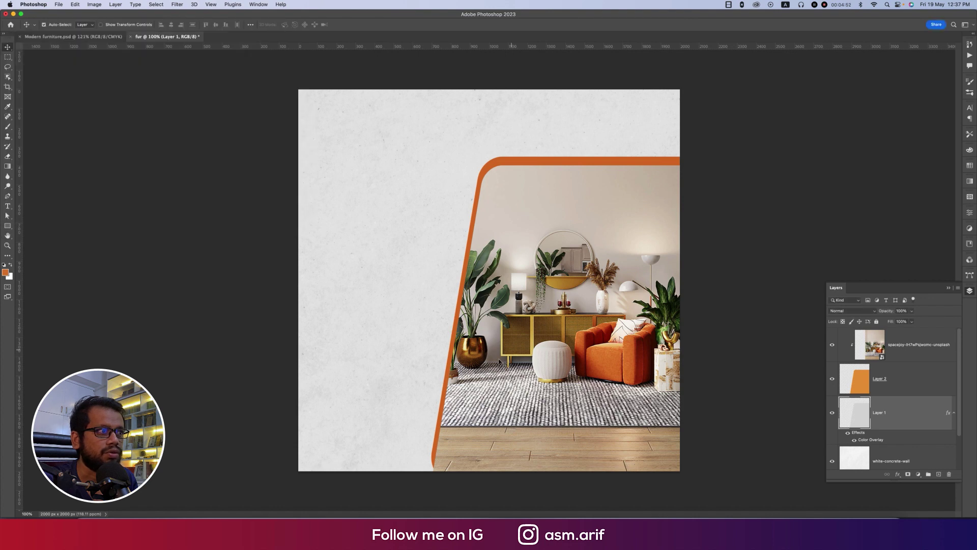
Scale the Layer 1 frame shape to about 109% and reposition it to thicken the orange border along the photo's upper edge
{"action": "left_click", "coordinate": [901, 381]}
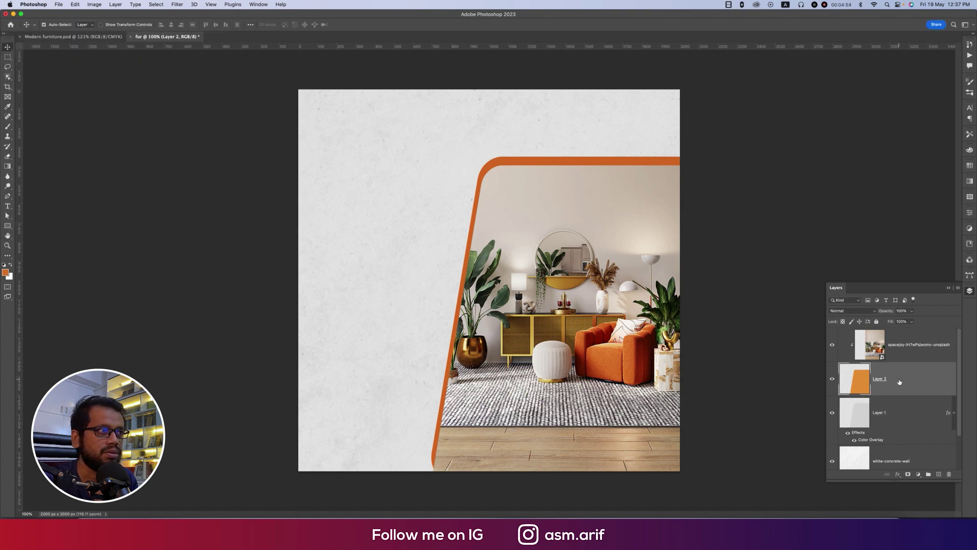
{"action": "left_click", "coordinate": [890, 418]}
{"action": "key", "text": "ctrl+t"}
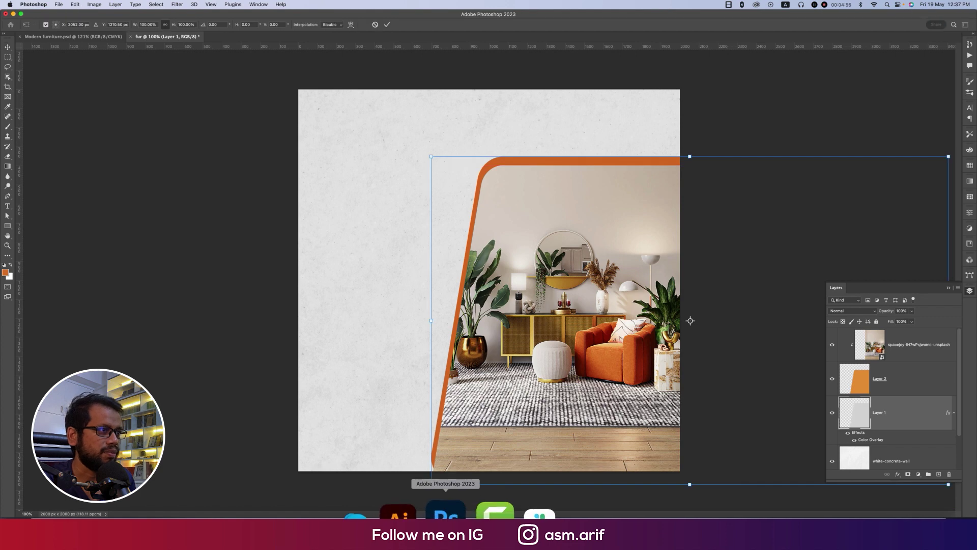
{"action": "left_click_drag", "start_coordinate": [690, 484], "coordinate": [690, 491]}
{"action": "left_click_drag", "start_coordinate": [442, 411], "coordinate": [446, 418]}
{"action": "left_click_drag", "start_coordinate": [697, 157], "coordinate": [698, 143]}
{"action": "left_click_drag", "start_coordinate": [585, 145], "coordinate": [608, 168]}
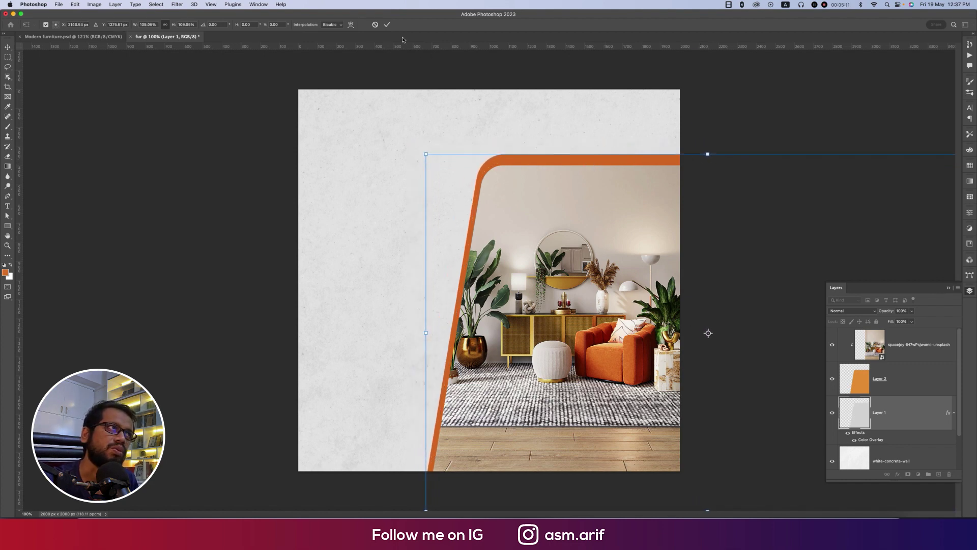
{"action": "key", "text": "Return"}
Check the finished Modern furniture.psd design, switch to Illustrator, and draw a rectangle about 1195 by 237 px below the artboard
{"action": "left_click", "coordinate": [84, 37]}
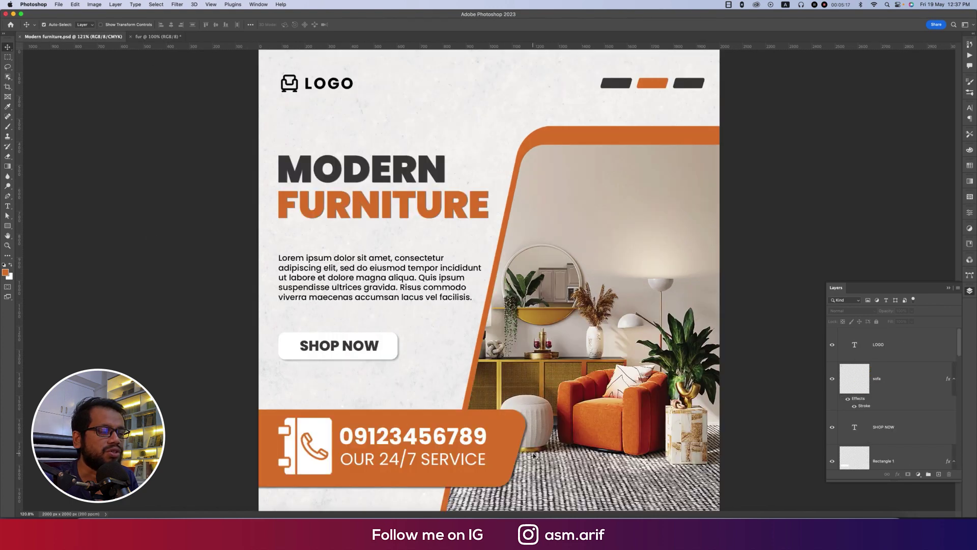
{"action": "left_click", "coordinate": [443, 534]}
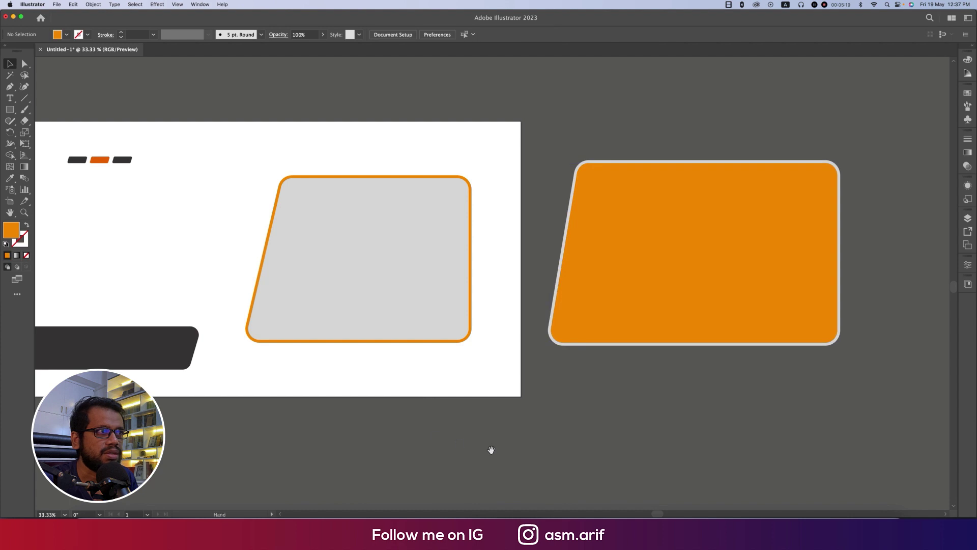
{"action": "left_click_drag", "start_coordinate": [458, 445], "coordinate": [621, 367]}
{"action": "left_click", "coordinate": [10, 109]}
{"action": "left_click_drag", "start_coordinate": [498, 357], "coordinate": [727, 402]}
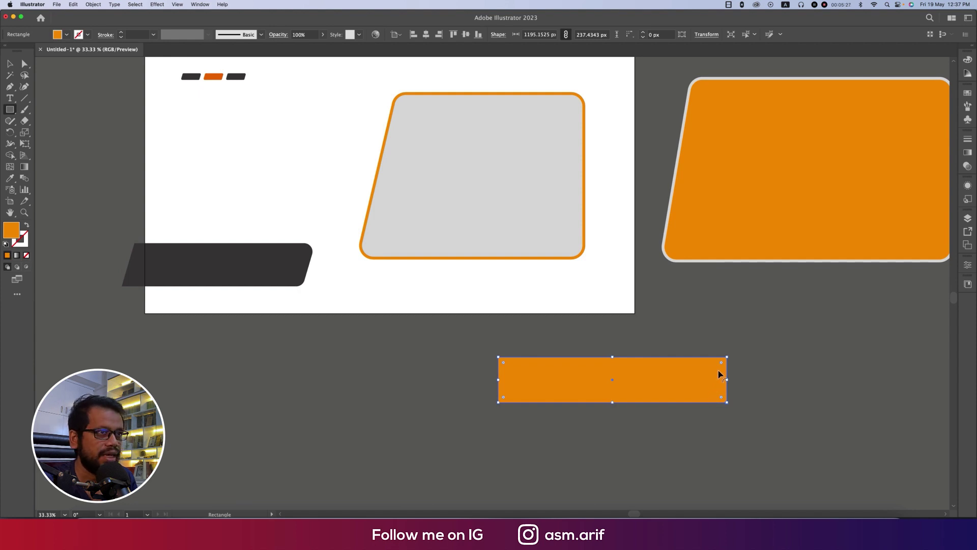
Slant the new rectangle by shifting its two upper corner points 50 px to the right
{"action": "key", "text": "a"}
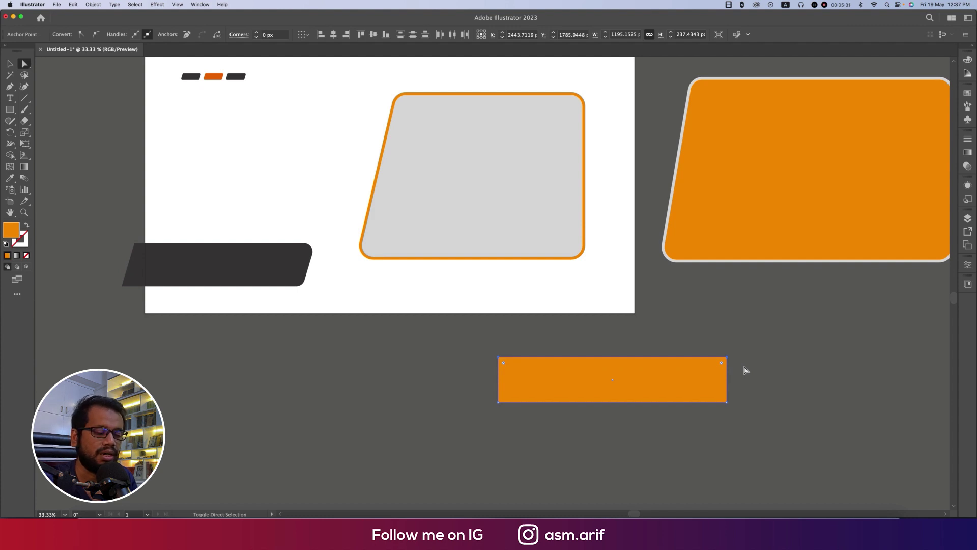
{"action": "key", "text": "shift+Right"}
{"action": "key", "text": "shift+Right"}
{"action": "key", "text": "shift+Right"}
{"action": "key", "text": "shift+Right"}
{"action": "key", "text": "shift+Right"}
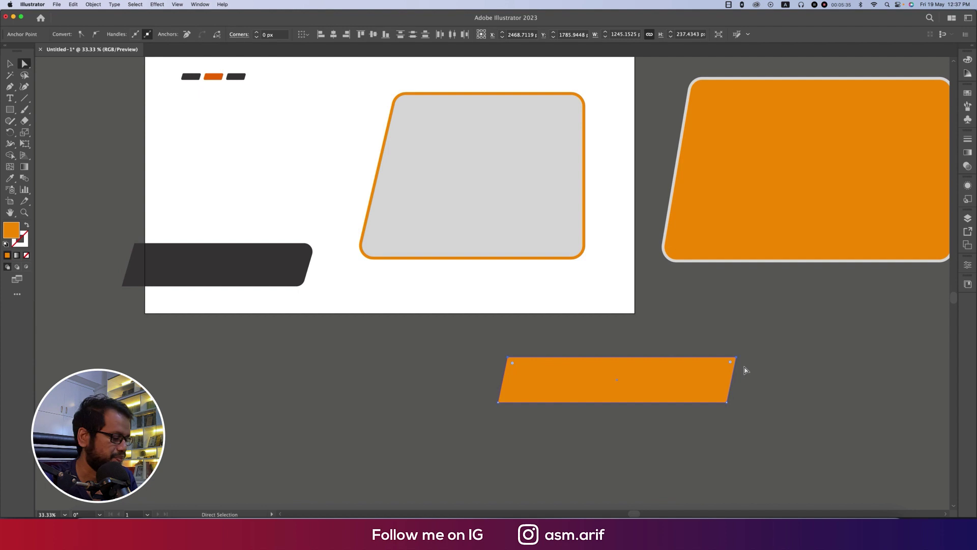
{"action": "key", "text": "v"}
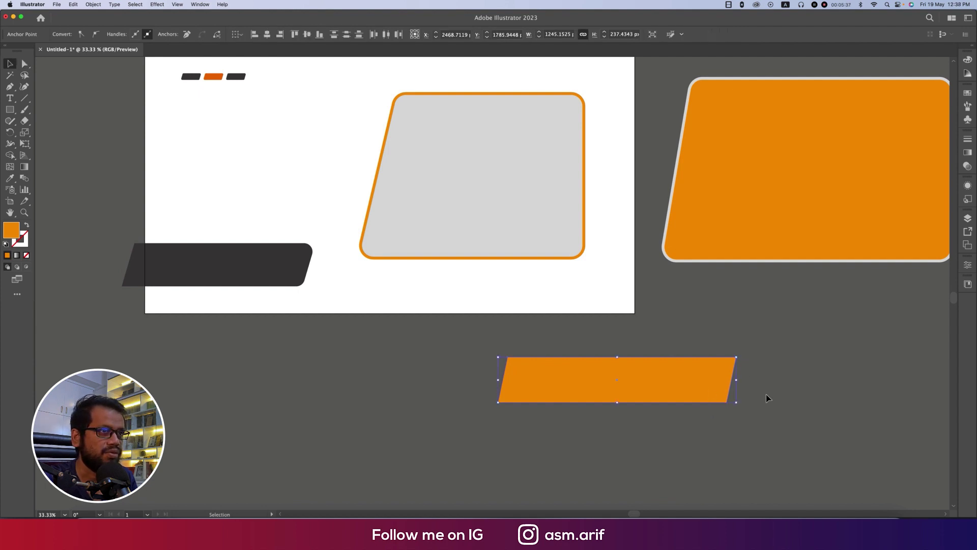
Round the slanted bar's two right-hand corners to a radius of about 43 px
{"action": "left_click", "coordinate": [25, 63]}
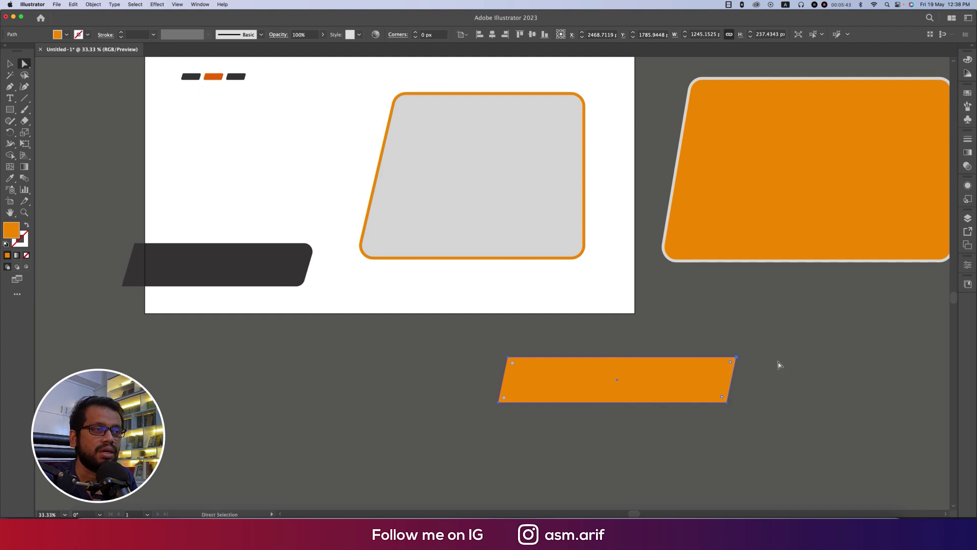
{"action": "left_click_drag", "start_coordinate": [725, 398], "coordinate": [717, 401]}
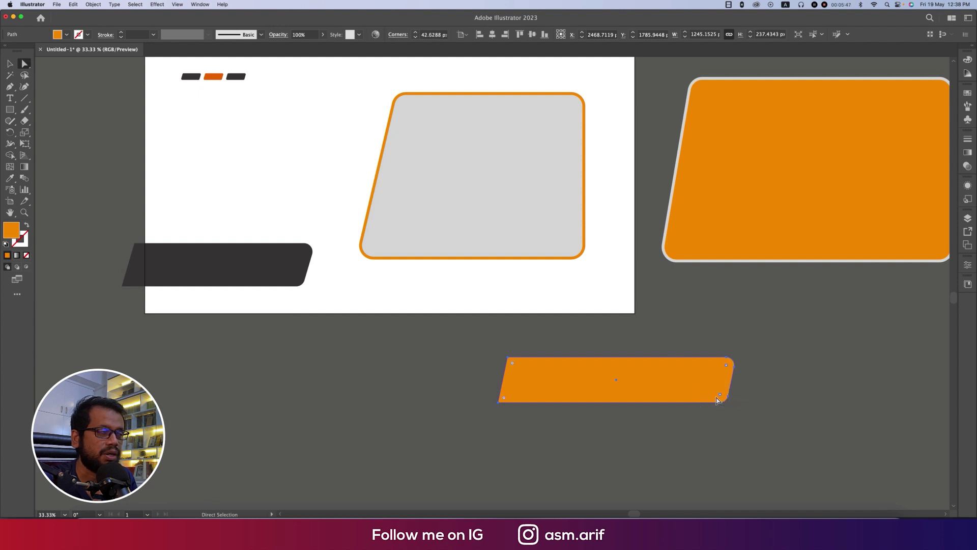
{"action": "left_click", "coordinate": [10, 65]}
{"action": "left_click", "coordinate": [361, 392]}
Fill the slanted bar with the dark grey sampled from the existing dark bar, and copy it
{"action": "left_click", "coordinate": [622, 392]}
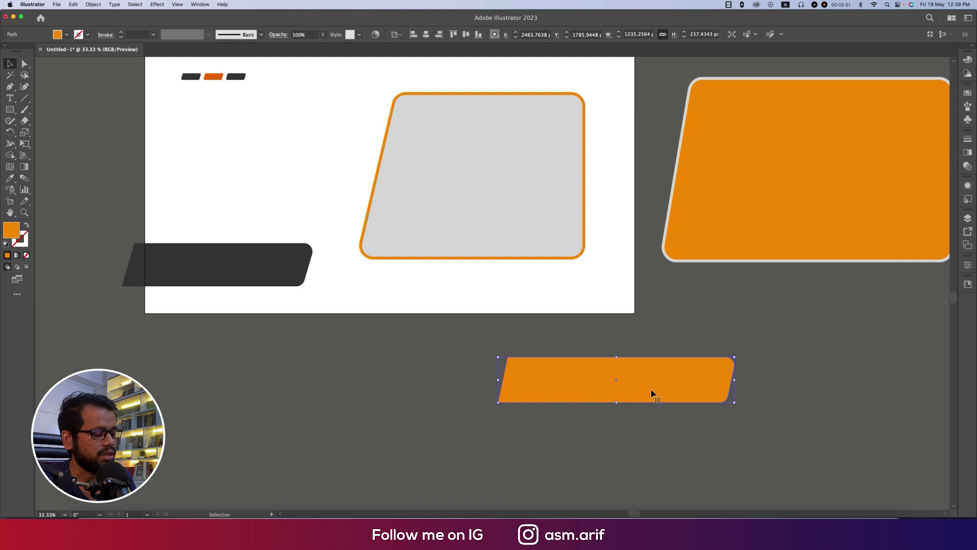
{"action": "key", "text": "i"}
{"action": "left_click", "coordinate": [283, 259]}
{"action": "left_click", "coordinate": [10, 64]}
Switch to Photoshop, paste the bar into the fur document as pixels, and place it across the poster's lower-left area
{"action": "mouse_move", "coordinate": [484, 513]}
{"action": "left_click", "coordinate": [435, 515]}
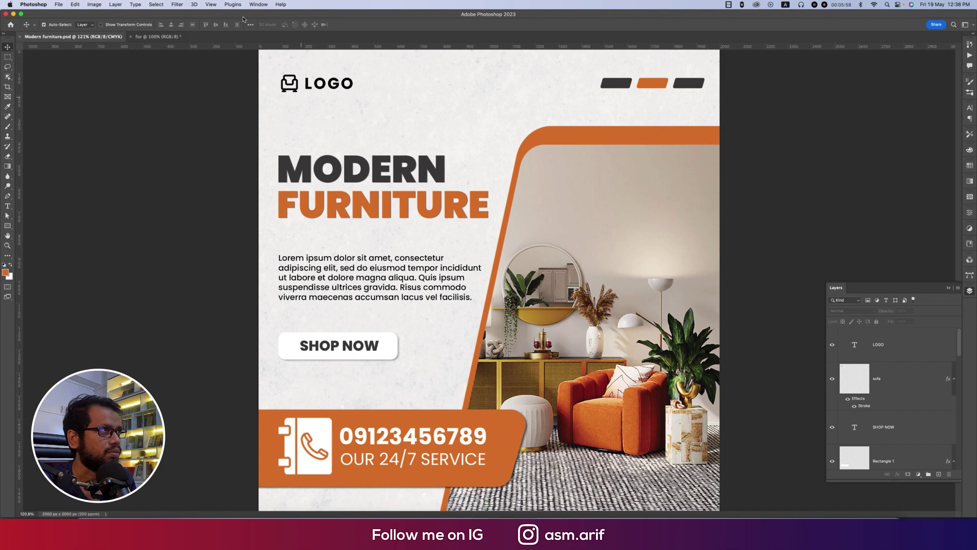
{"action": "left_click", "coordinate": [158, 37]}
{"action": "key", "text": "super+v"}
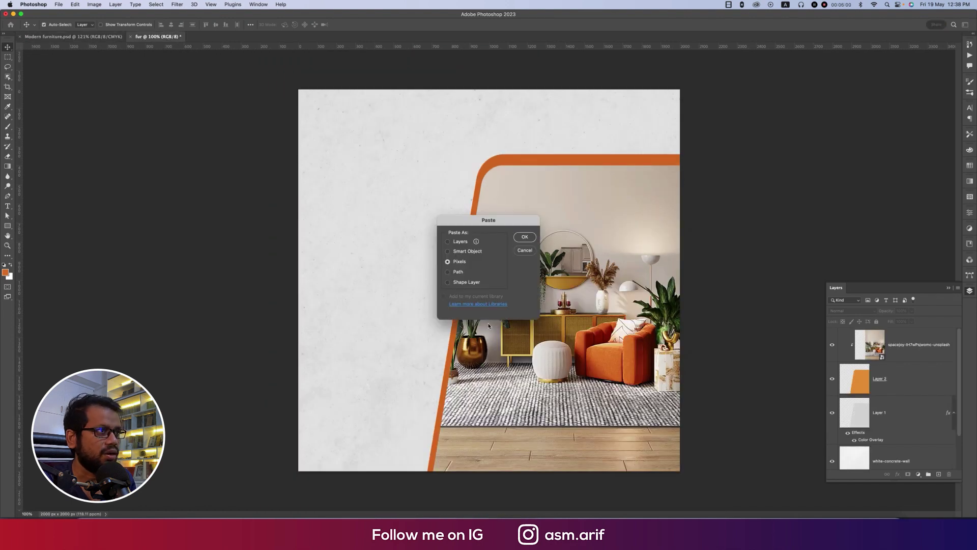
{"action": "left_click", "coordinate": [525, 237]}
{"action": "left_click_drag", "start_coordinate": [645, 263], "coordinate": [453, 415]}
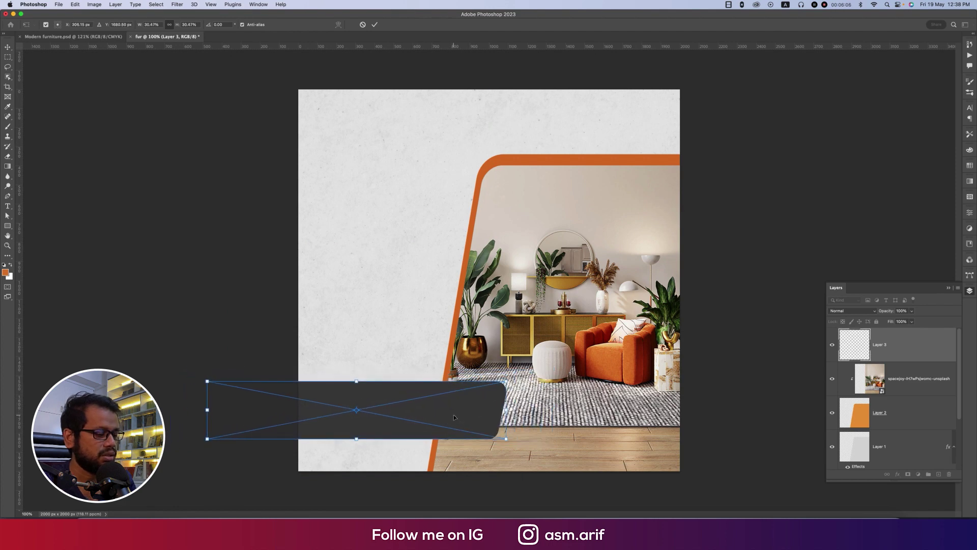
{"action": "key", "text": "Return"}
Scale the living room photo to about 8.43% and extend it downward so the rug reaches the poster's lower edge
{"action": "left_click", "coordinate": [617, 387]}
{"action": "key", "text": "ctrl+t"}
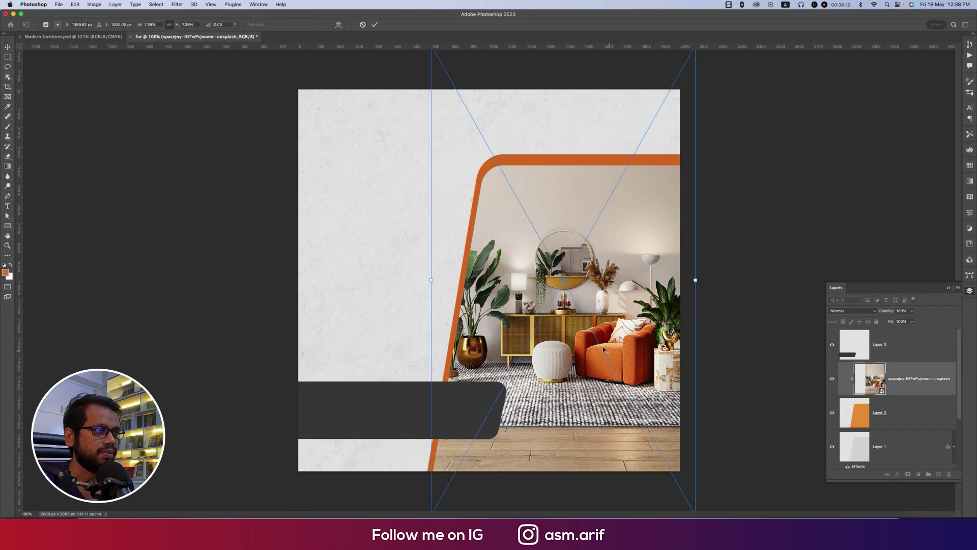
{"action": "key", "text": "super+minus"}
{"action": "left_click_drag", "start_coordinate": [535, 426], "coordinate": [536, 471]}
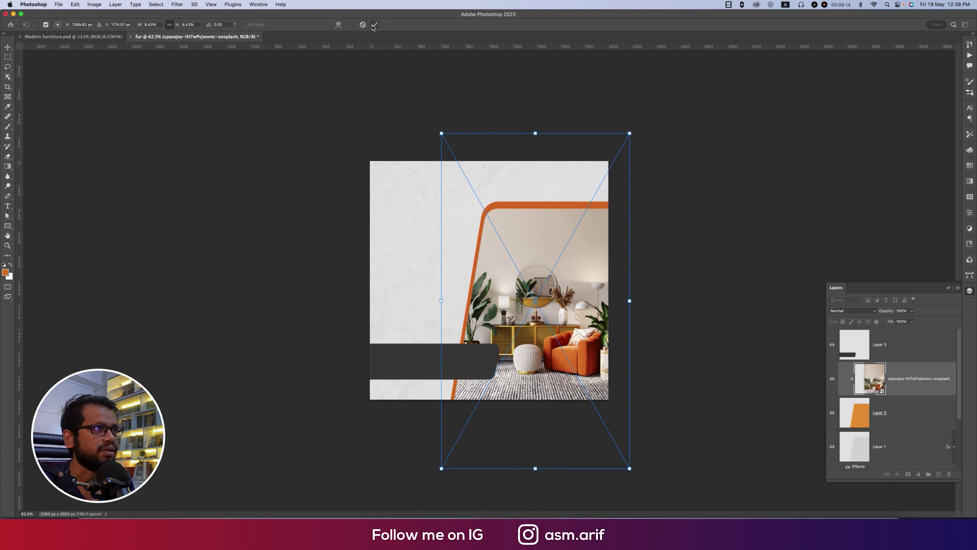
Apply a Color Overlay in the same orange to the dark bar on Layer 3
{"action": "left_click", "coordinate": [467, 365]}
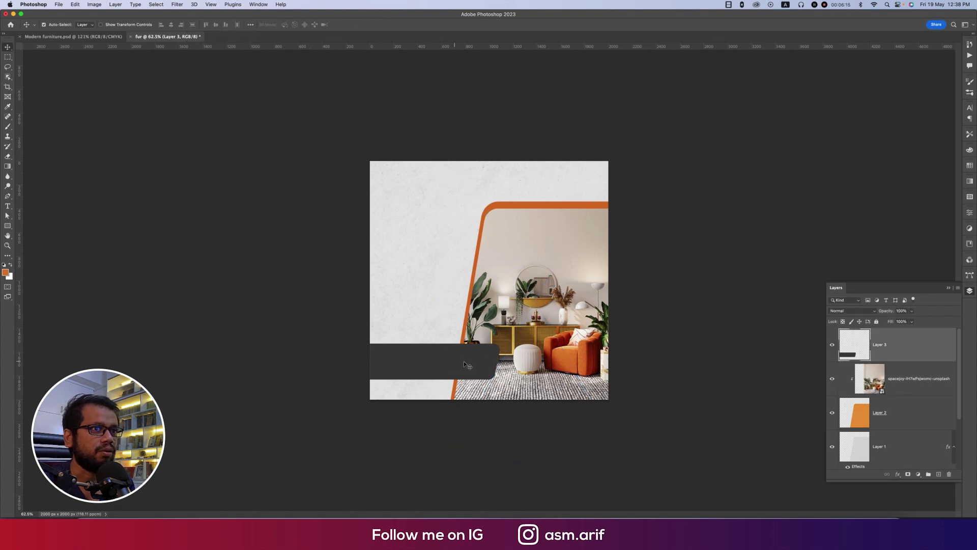
{"action": "right_click", "coordinate": [921, 352]}
{"action": "left_click", "coordinate": [865, 128]}
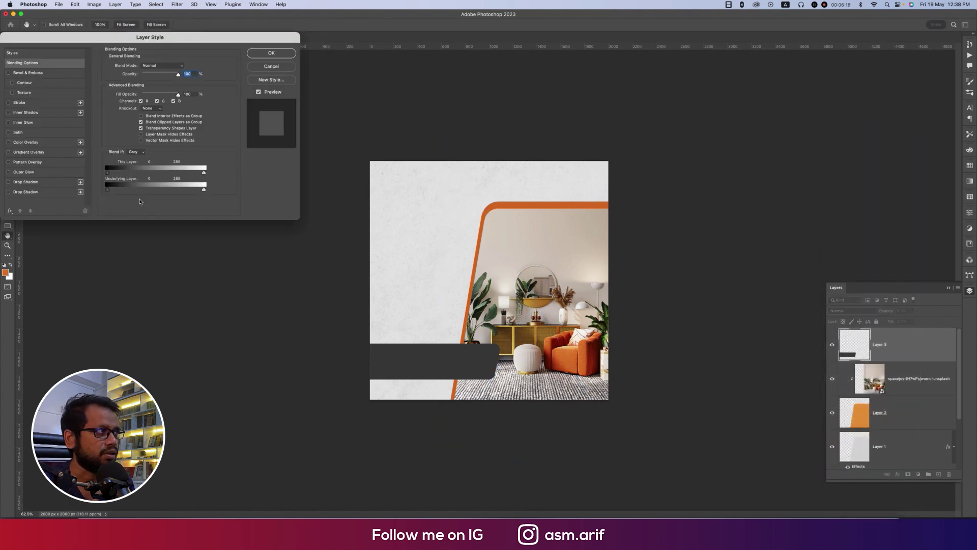
{"action": "left_click", "coordinate": [9, 142]}
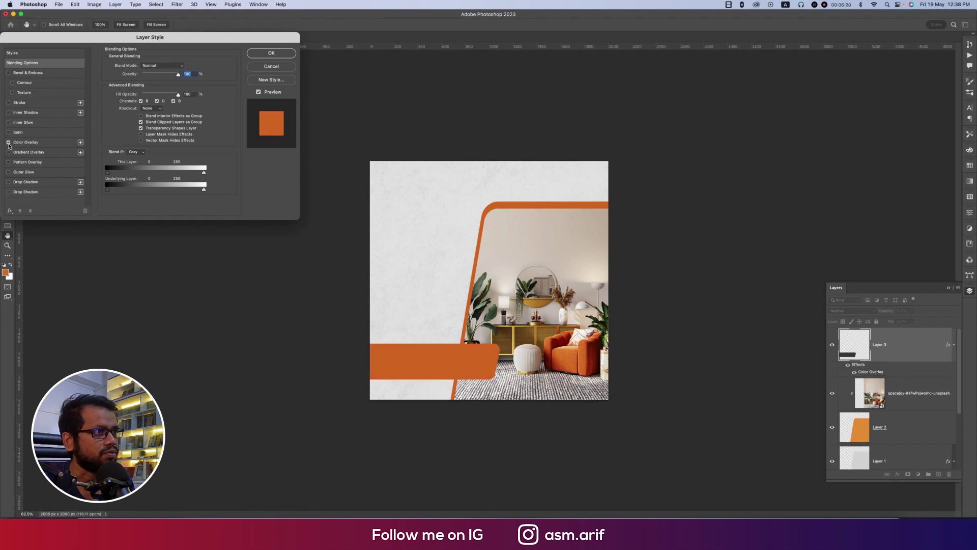
{"action": "left_click", "coordinate": [271, 53]}
{"action": "key", "text": "super+1"}
{"action": "key", "text": "super+0"}
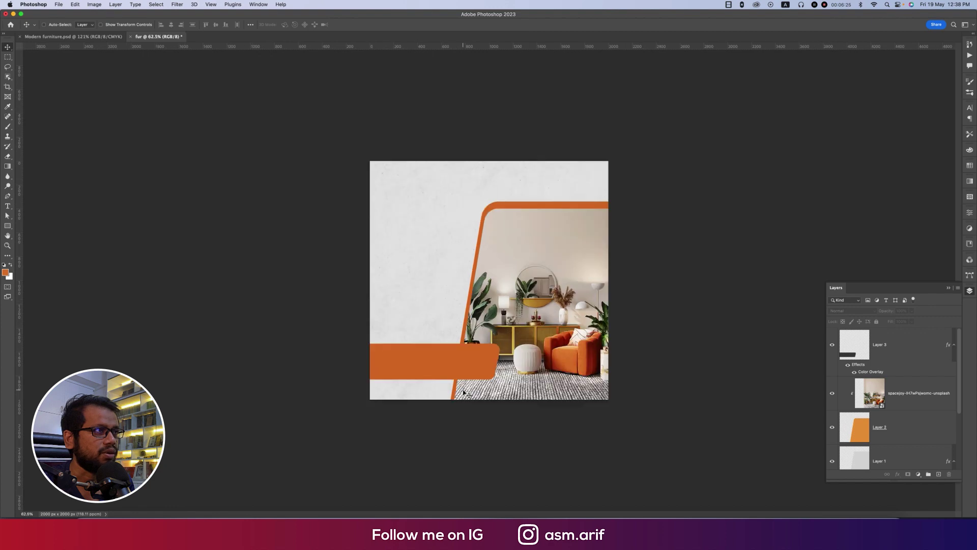
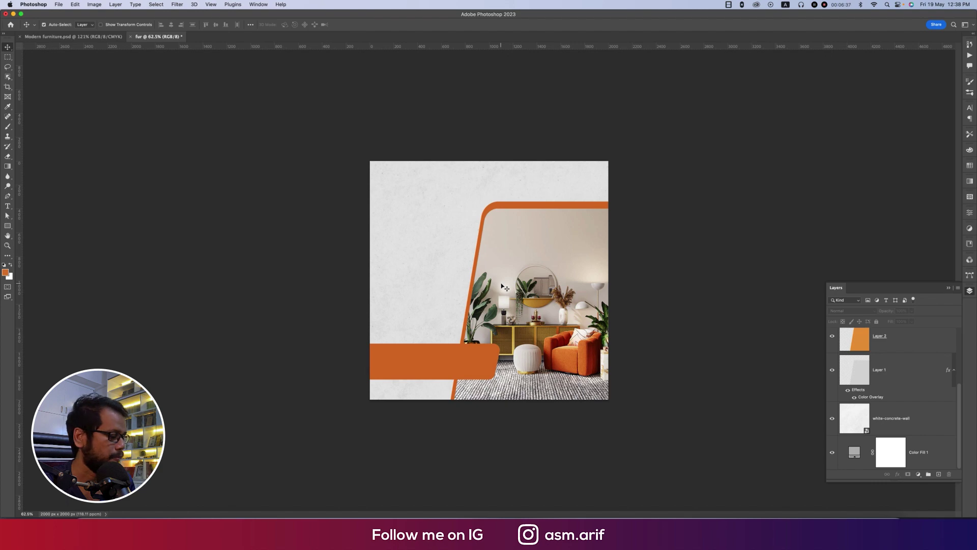
Paste the phone book icon with the phone number and "OUR 24/7 SERVICE" text, and position them on the orange bar
{"action": "key", "text": "super+v"}
{"action": "key", "text": "super+t"}
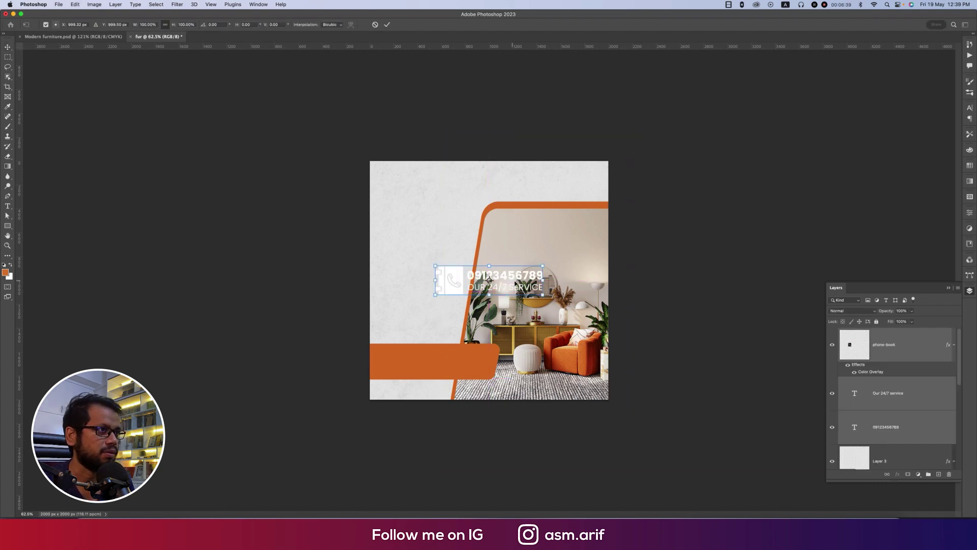
{"action": "left_click_drag", "start_coordinate": [543, 265], "coordinate": [457, 357]}
{"action": "key", "text": "Return"}
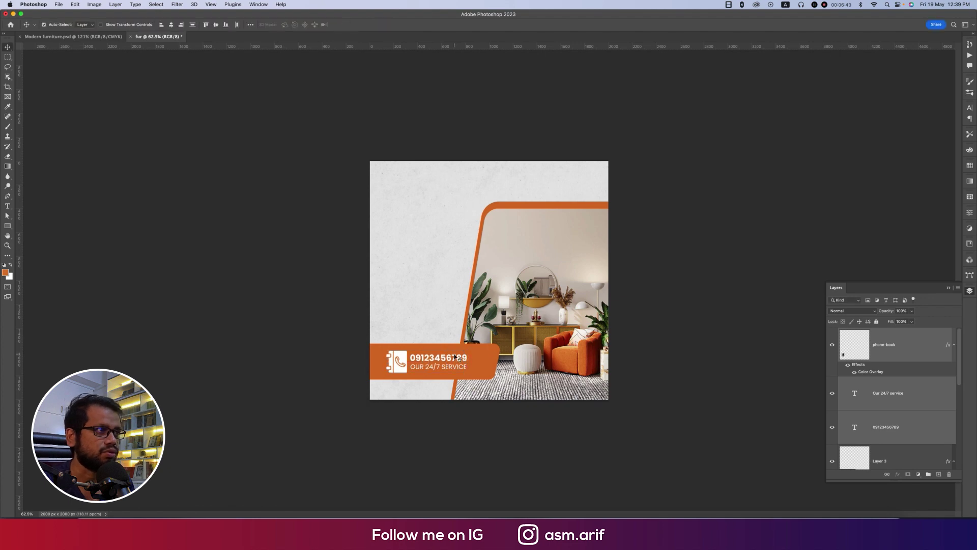
{"action": "key", "text": "super+1"}
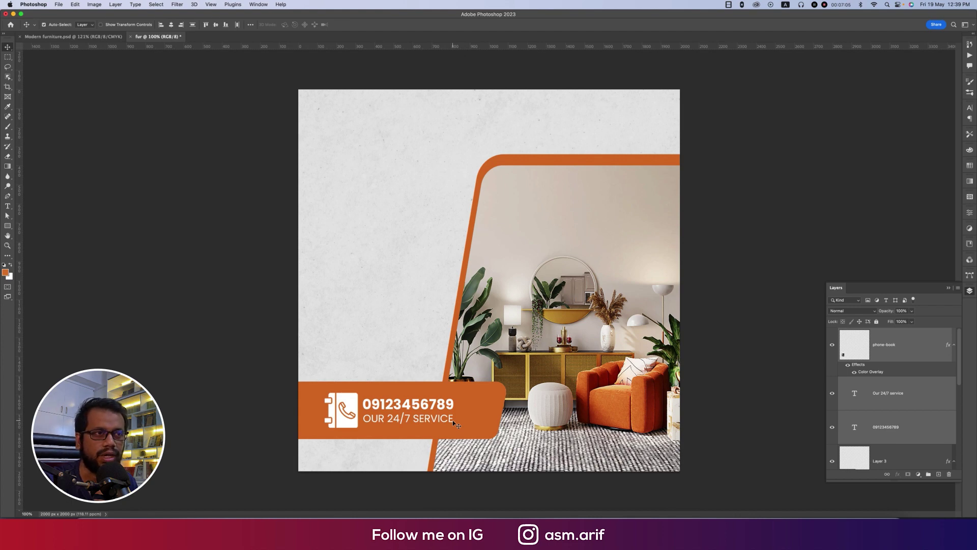
Examine the font and available font styles of the "Our 24/7 service" text layer
{"action": "left_click", "coordinate": [935, 395]}
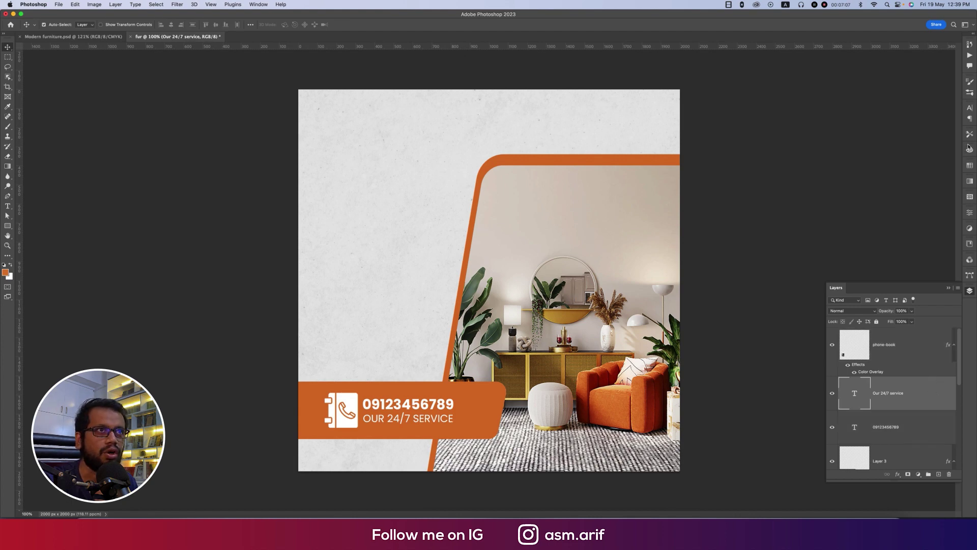
{"action": "left_click", "coordinate": [970, 108]}
{"action": "left_click", "coordinate": [959, 121]}
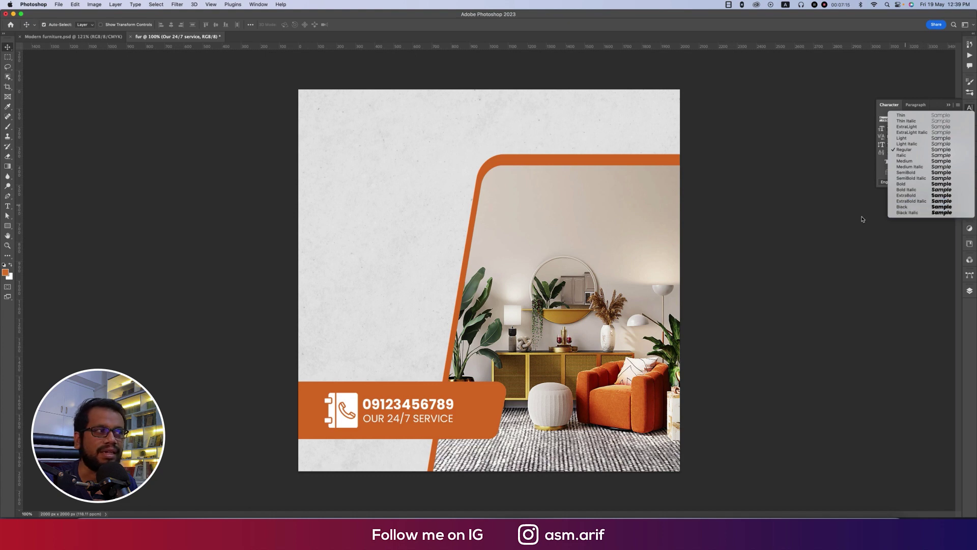
{"action": "left_click", "coordinate": [778, 264]}
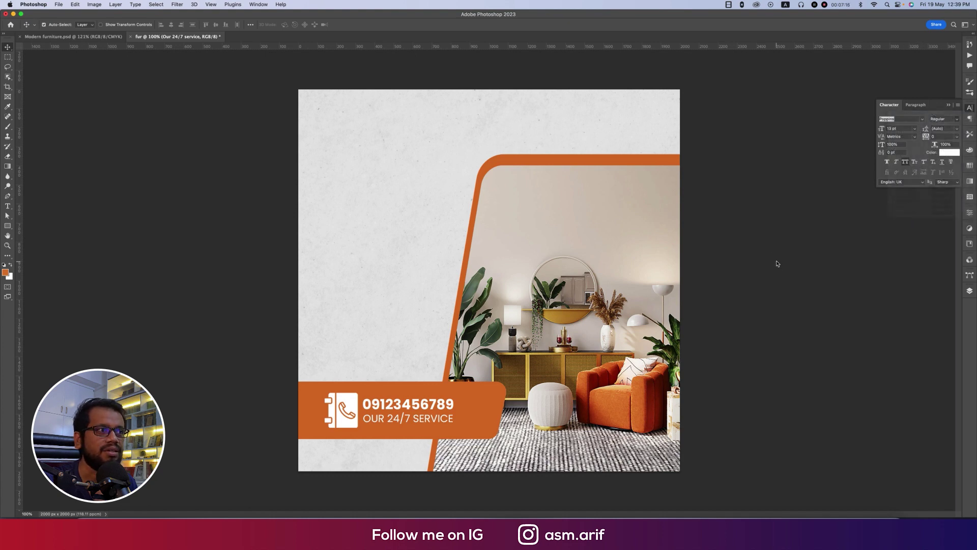
Add the two-line text "ORDERN FURNITURE" on the poster's blank textured area in Poppins ExtraBold at 48 pt
{"action": "left_click", "coordinate": [949, 104]}
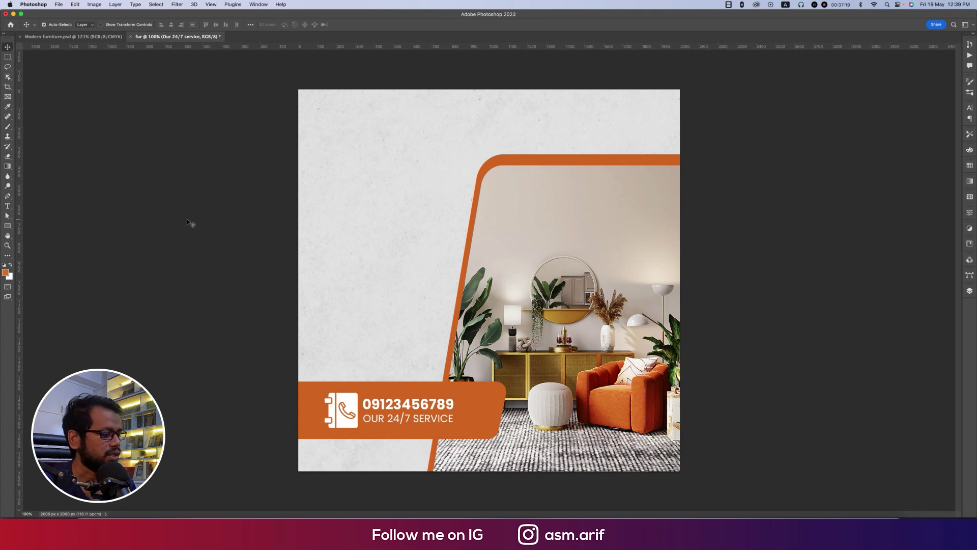
{"action": "key", "text": "t"}
{"action": "left_click", "coordinate": [322, 167]}
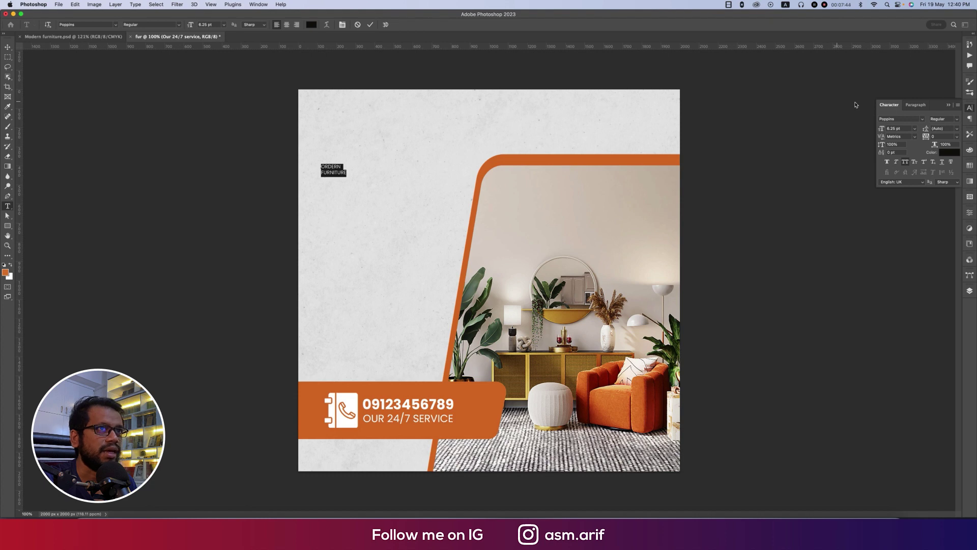
{"action": "left_click", "coordinate": [957, 128]}
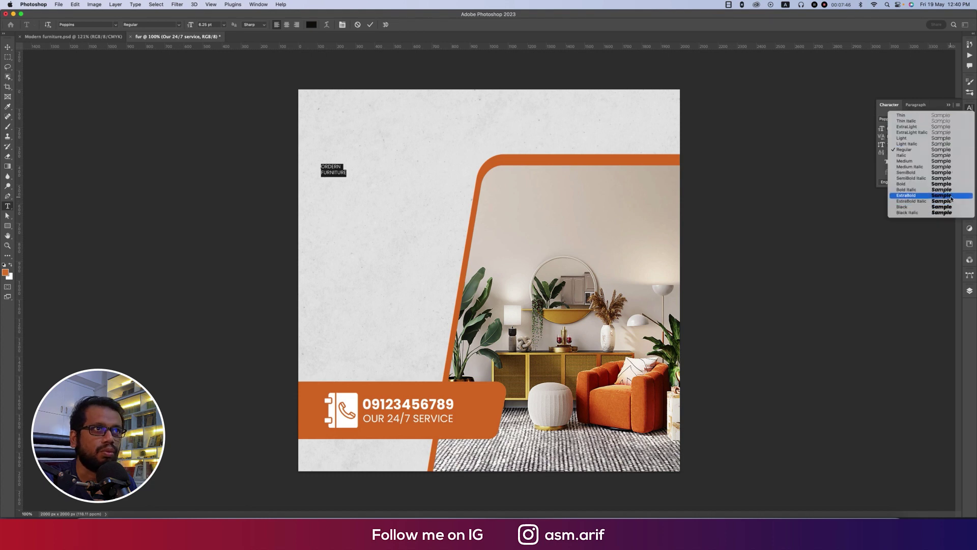
{"action": "left_click", "coordinate": [914, 160]}
{"action": "left_click", "coordinate": [914, 128]}
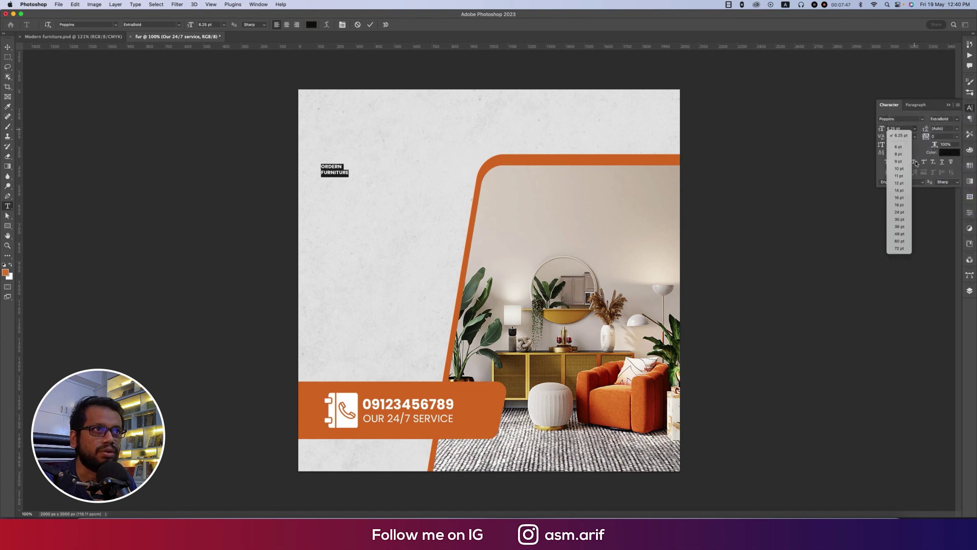
{"action": "left_click", "coordinate": [898, 240]}
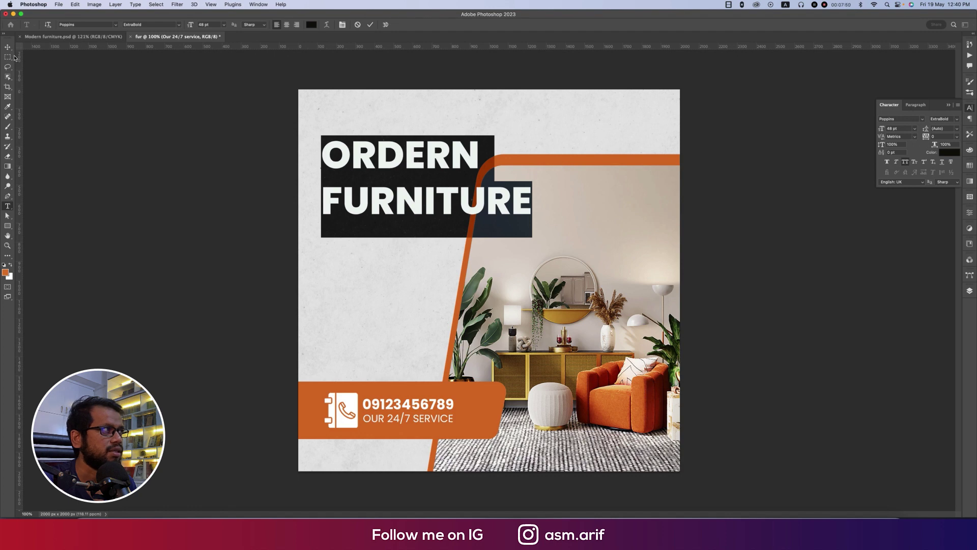
Tighten the title's line spacing by setting its leading to 41 pt
{"action": "left_click", "coordinate": [956, 138]}
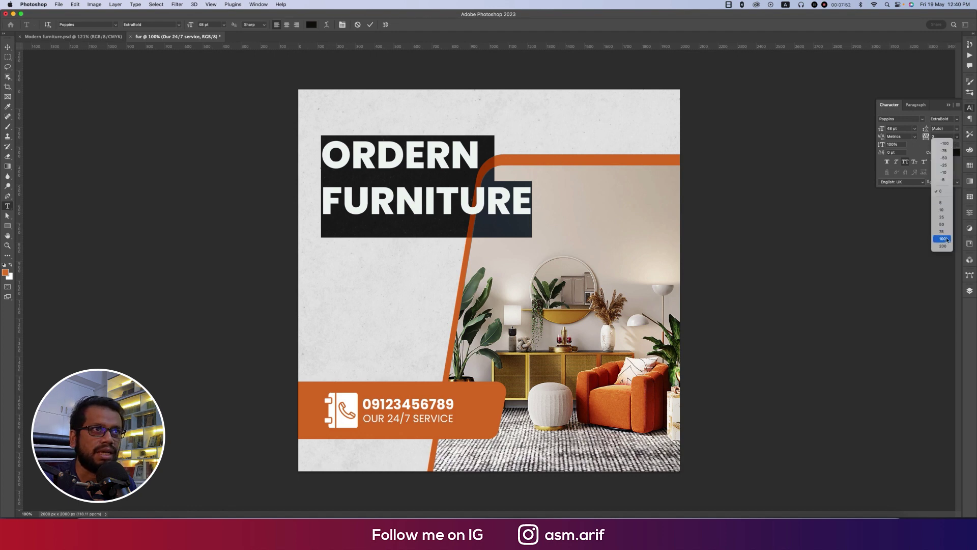
{"action": "left_click", "coordinate": [944, 165]}
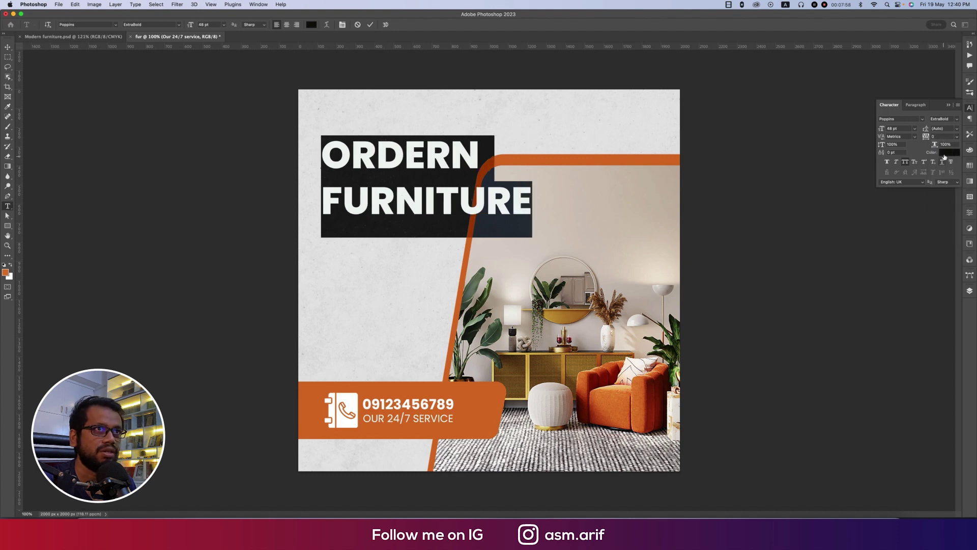
{"action": "left_click", "coordinate": [958, 131]}
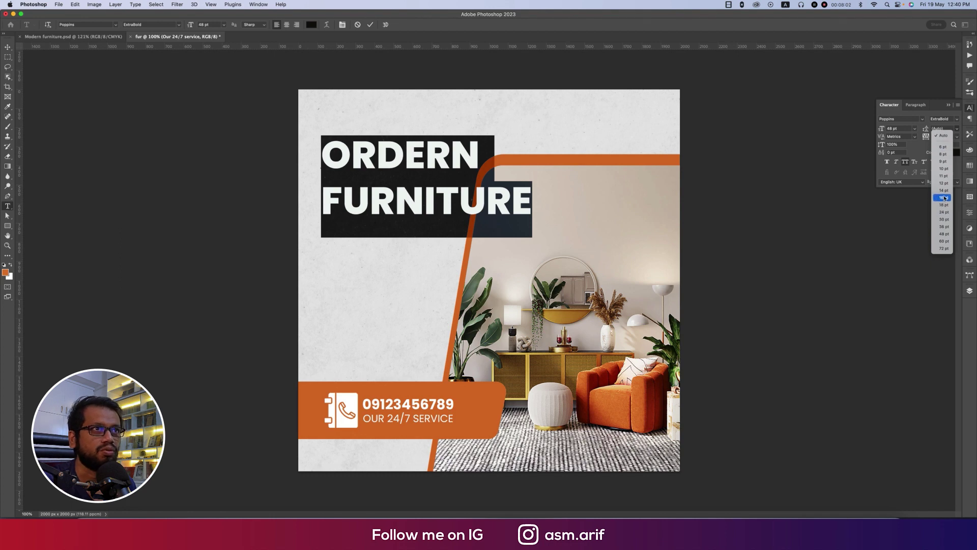
{"action": "left_click", "coordinate": [944, 227]}
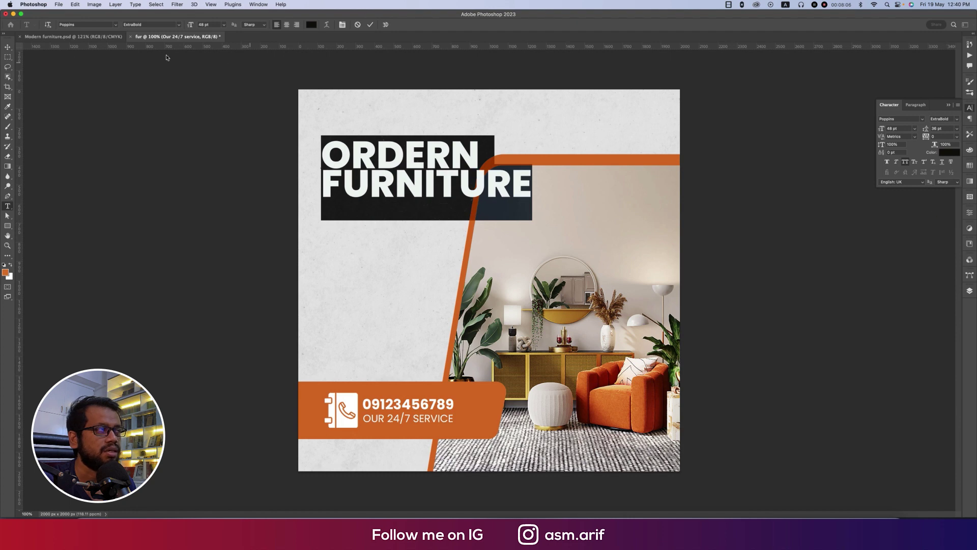
{"action": "key", "text": "Up"}
{"action": "key", "text": "Up"}
{"action": "key", "text": "Up"}
{"action": "key", "text": "Up"}
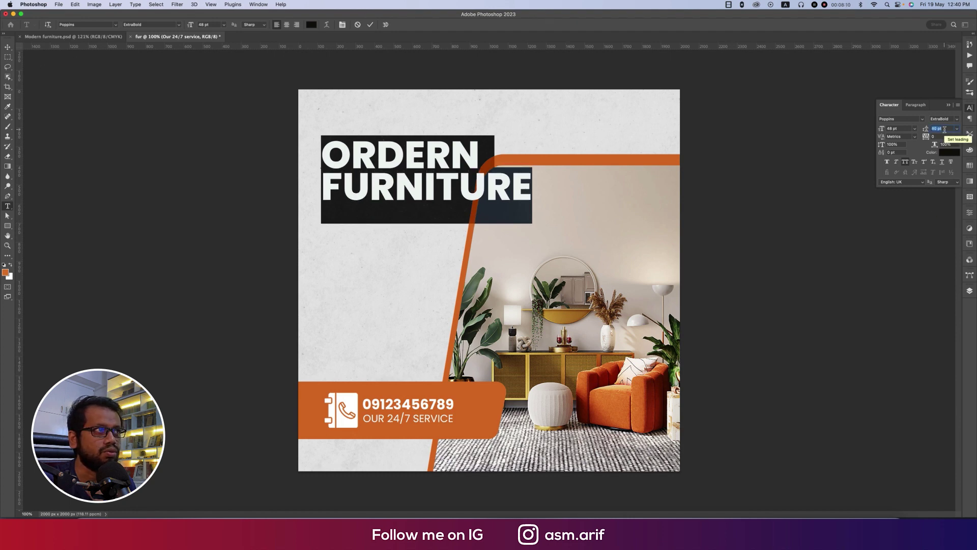
{"action": "key", "text": "Up"}
{"action": "left_click", "coordinate": [200, 133]}
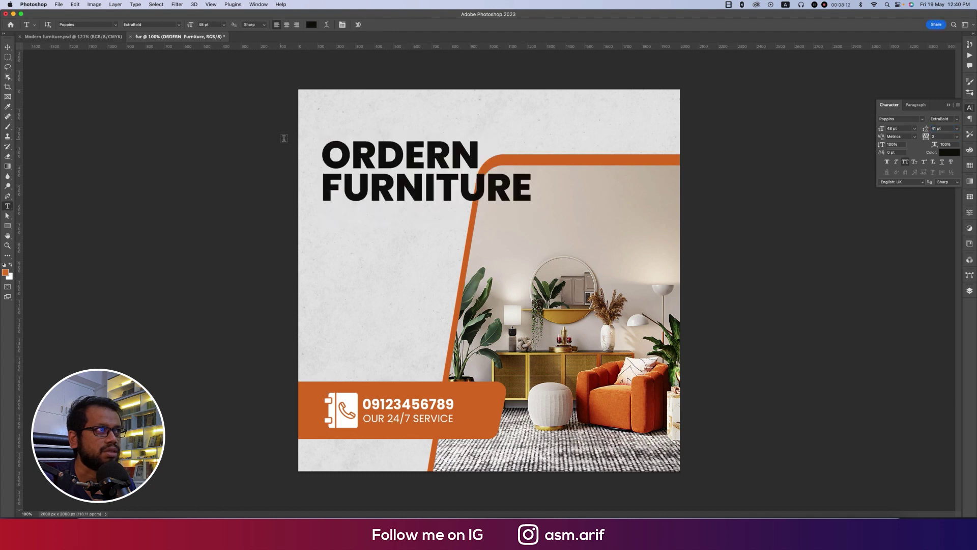
Scale the title down to about 34.75 pt and place it on the textured background clear of the orange frame
{"action": "key", "text": "super+t"}
{"action": "left_click_drag", "start_coordinate": [535, 182], "coordinate": [449, 207]}
{"action": "key", "text": "Return"}
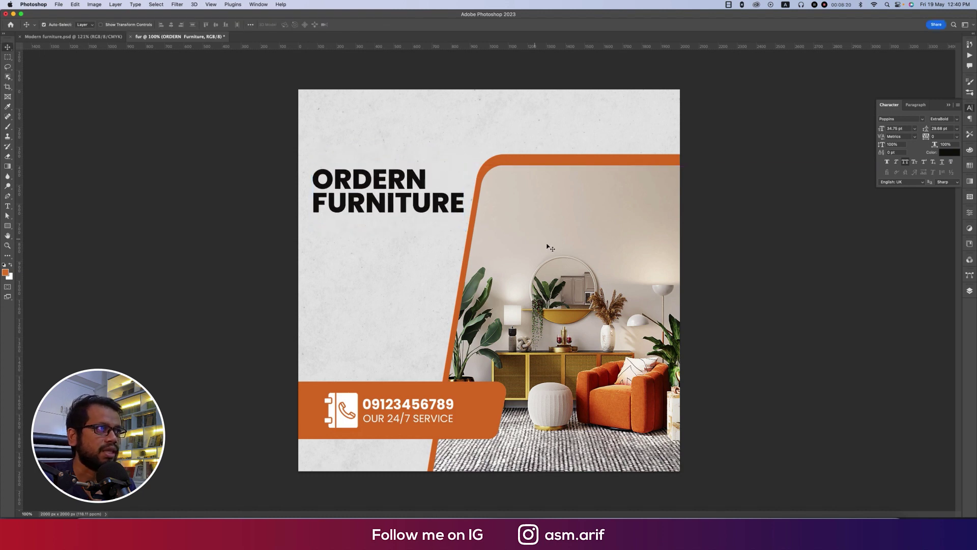
Select the living room photo with Layer 2 and Layer 1 and shift them right to widen the title area
{"action": "left_click", "coordinate": [969, 290]}
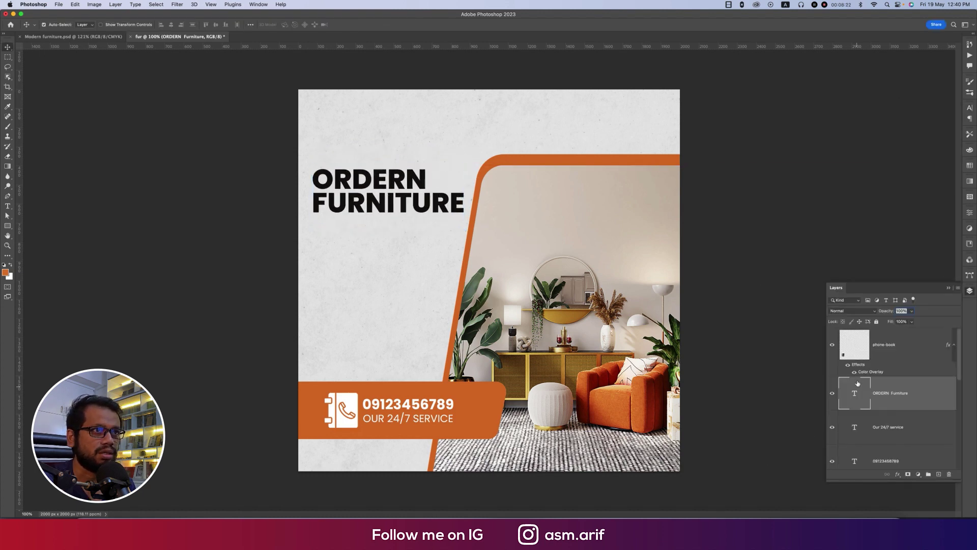
{"action": "scroll", "coordinate": [906, 448], "scroll_direction": "down", "scroll_amount": 10}
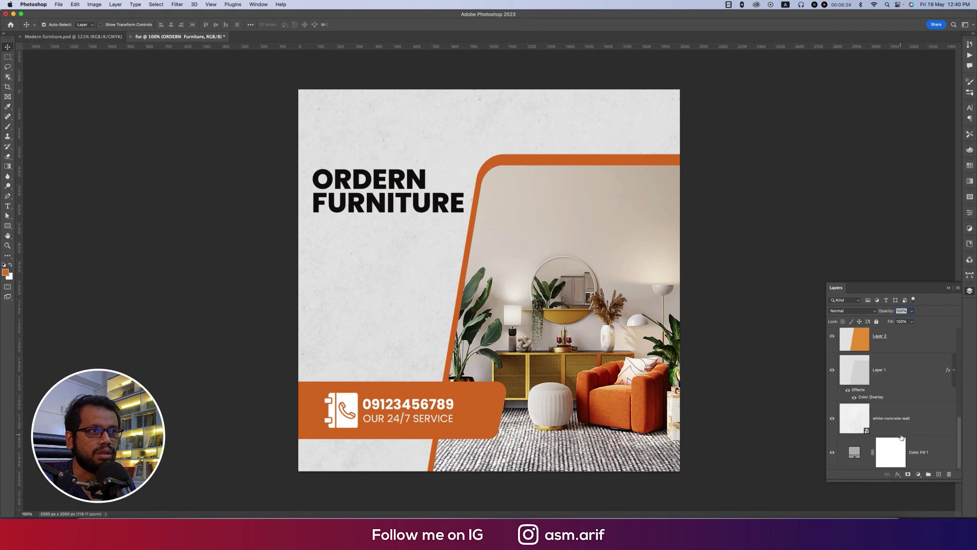
{"action": "left_click", "coordinate": [899, 400]}
{"action": "scroll", "coordinate": [899, 400], "scroll_direction": "up", "scroll_amount": 2}
{"action": "left_click", "coordinate": [911, 350], "text": "shift"}
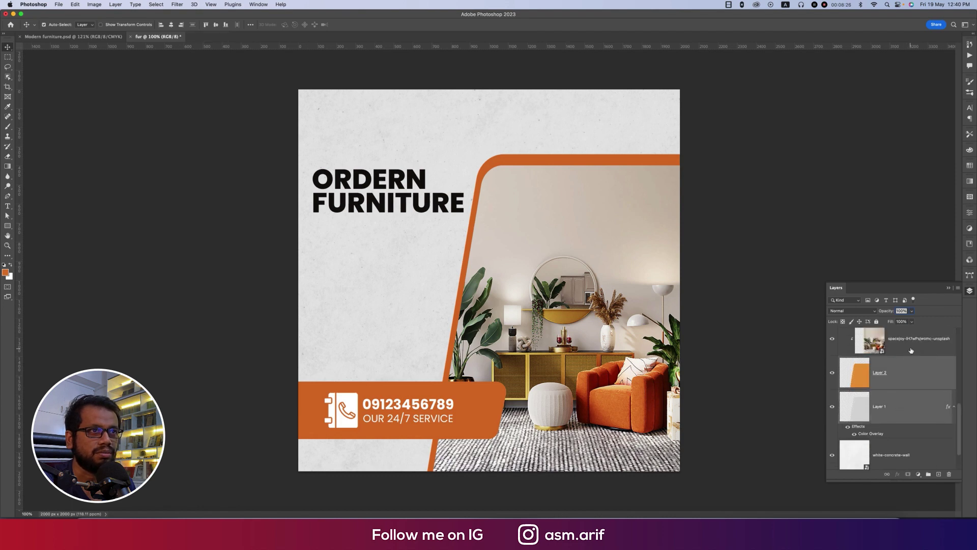
{"action": "key", "text": "super+t"}
{"action": "left_click_drag", "start_coordinate": [581, 405], "coordinate": [605, 408]}
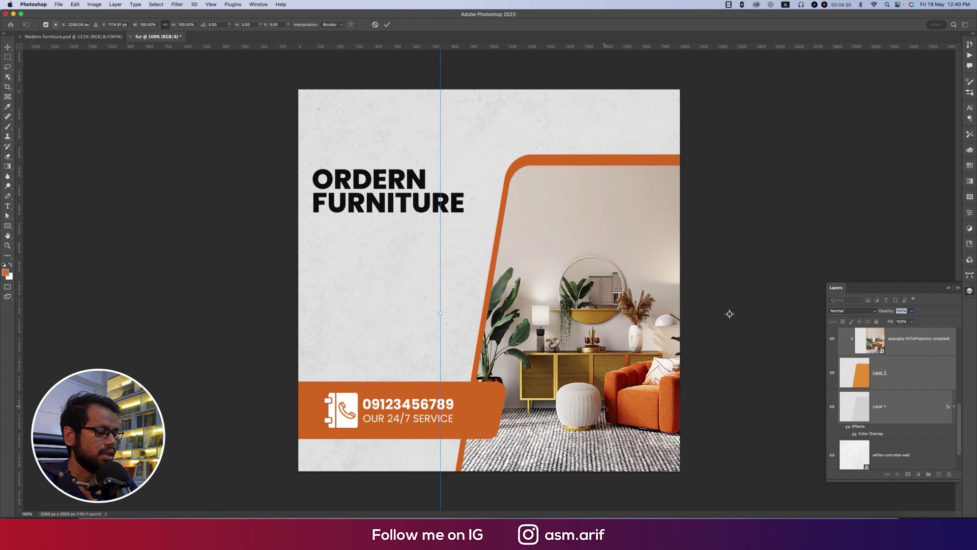
Move only the living room photo back left inside its frame so the whole armchair and the plant show
{"action": "left_click", "coordinate": [916, 347]}
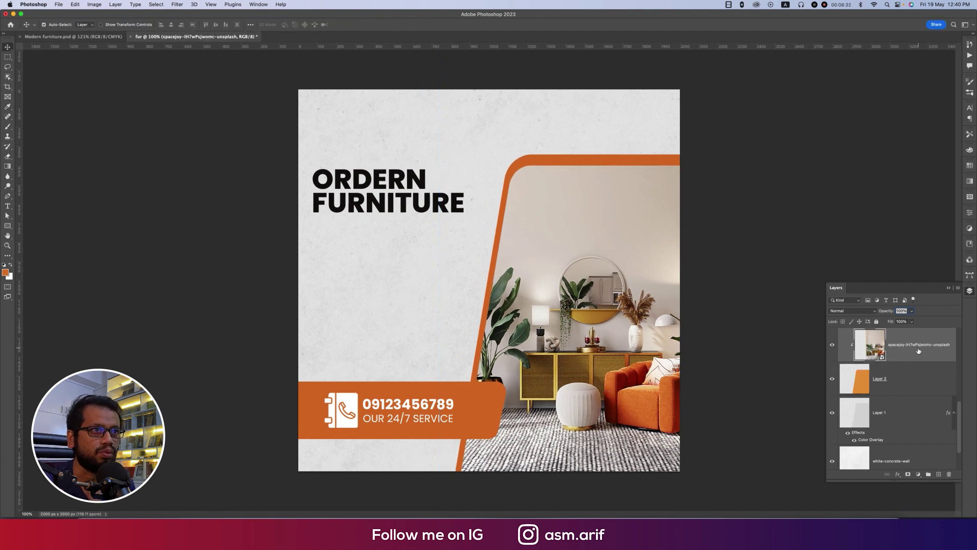
{"action": "key", "text": "super+t"}
{"action": "left_click_drag", "start_coordinate": [649, 352], "coordinate": [604, 354]}
{"action": "key", "text": "Return"}
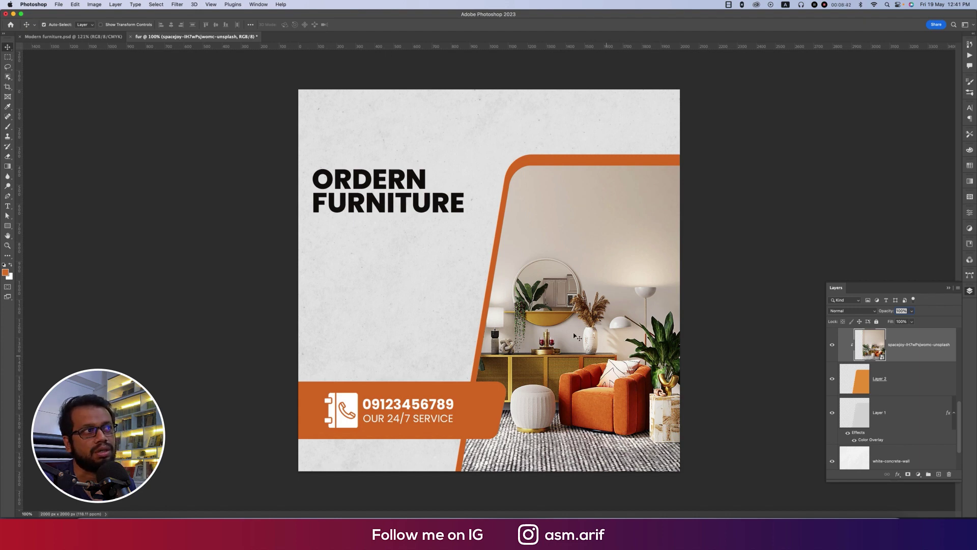
Enlarge the title to about 39.29 pt so it fills the space up to the orange frame
{"action": "left_click", "coordinate": [458, 209]}
{"action": "left_click_drag", "start_coordinate": [457, 207], "coordinate": [474, 207]}
Group the phone book icon, phone number, service text and orange bar into a layer group named "Call"
{"action": "left_click", "coordinate": [354, 410]}
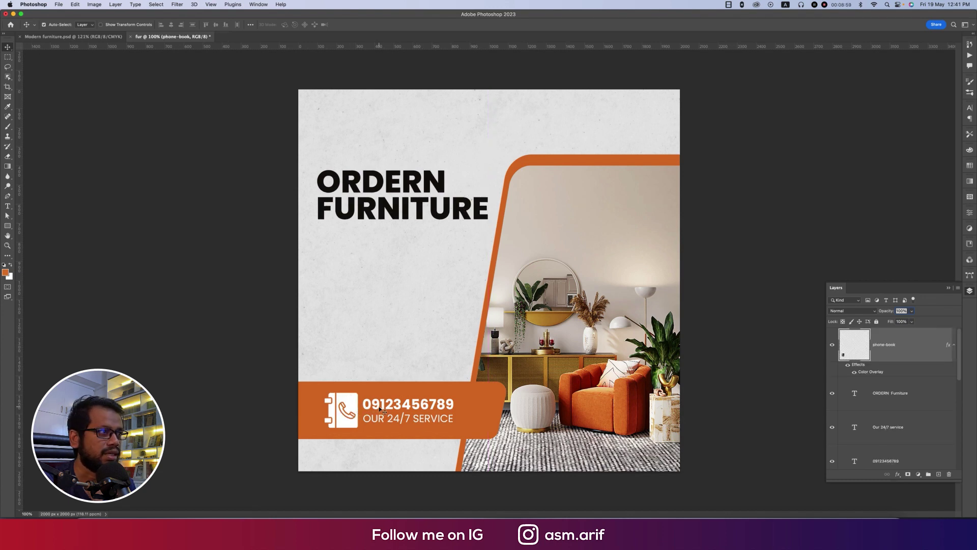
{"action": "left_click", "coordinate": [380, 411], "text": "shift"}
{"action": "left_click", "coordinate": [381, 420], "text": "shift"}
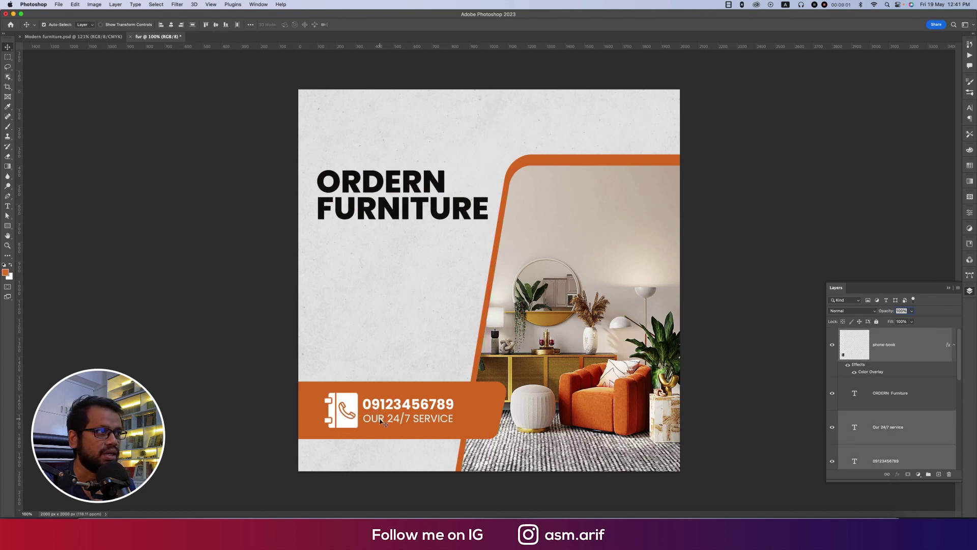
{"action": "key", "text": "super"}
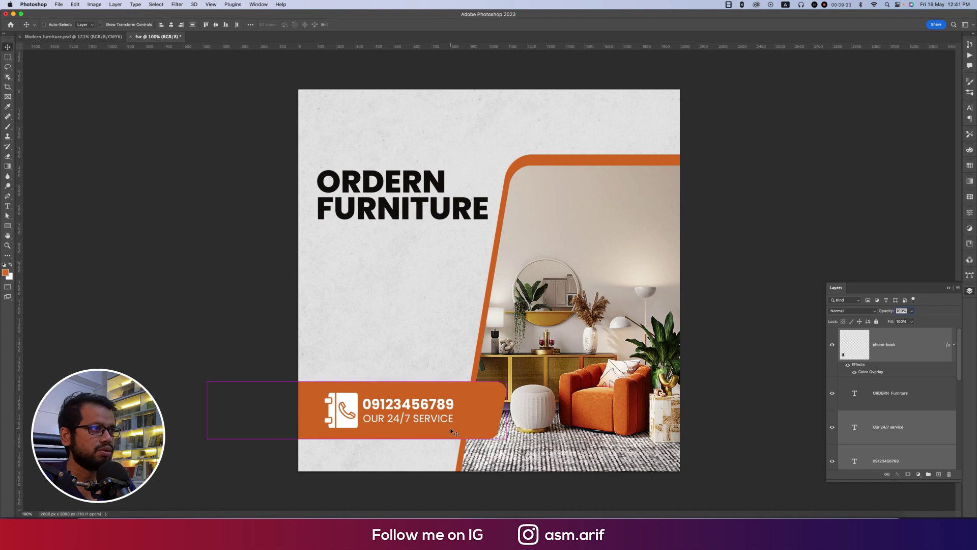
{"action": "key", "text": "super+g"}
{"action": "double_click", "coordinate": [860, 332]}
{"action": "type", "text": "Call"}
{"action": "key", "text": "Return"}
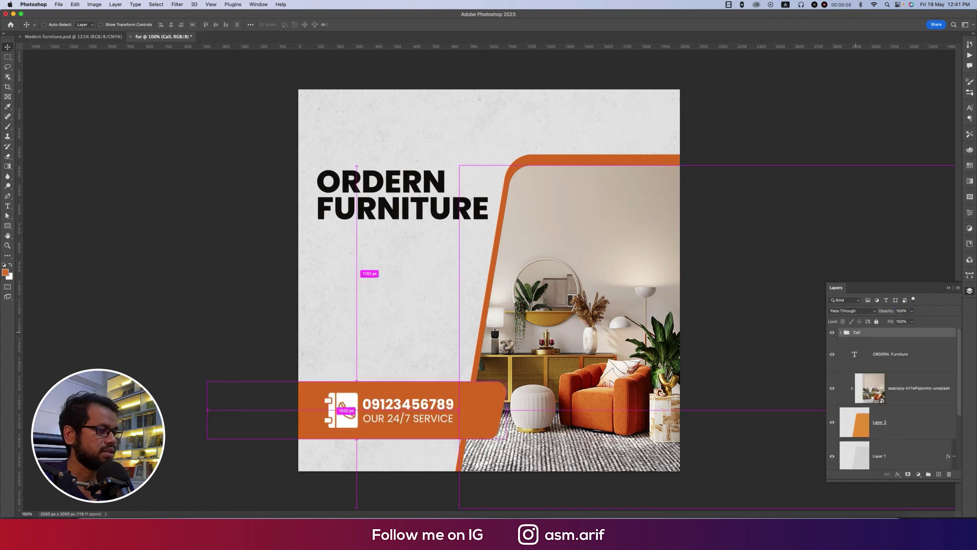
Move the phone book icon and "OUR 24/7 SERVICE" text slightly left so the icon lines up with the title's left edge
{"action": "left_click", "coordinate": [841, 332]}
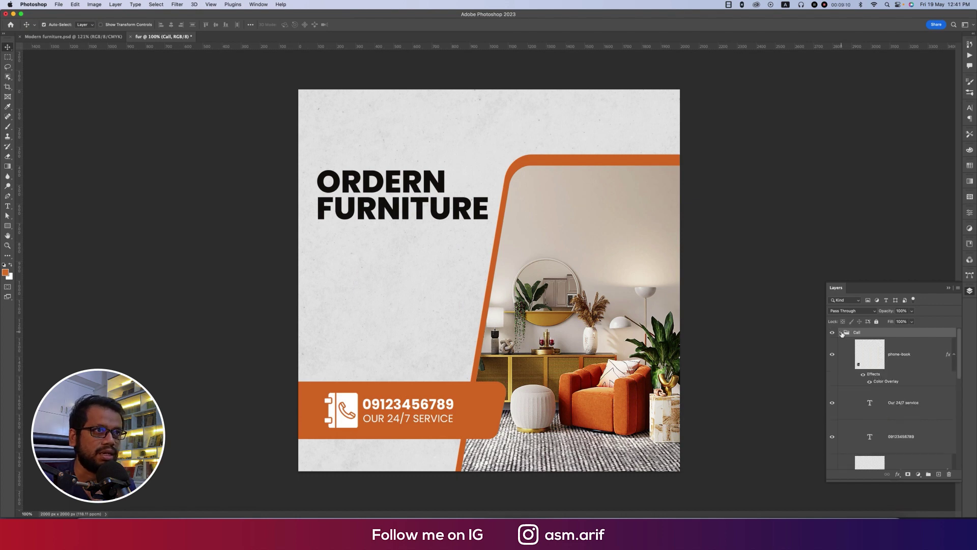
{"action": "left_click", "coordinate": [901, 403]}
{"action": "left_click", "coordinate": [905, 436], "text": "shift"}
{"action": "scroll", "coordinate": [906, 433], "scroll_direction": "down", "scroll_amount": 1}
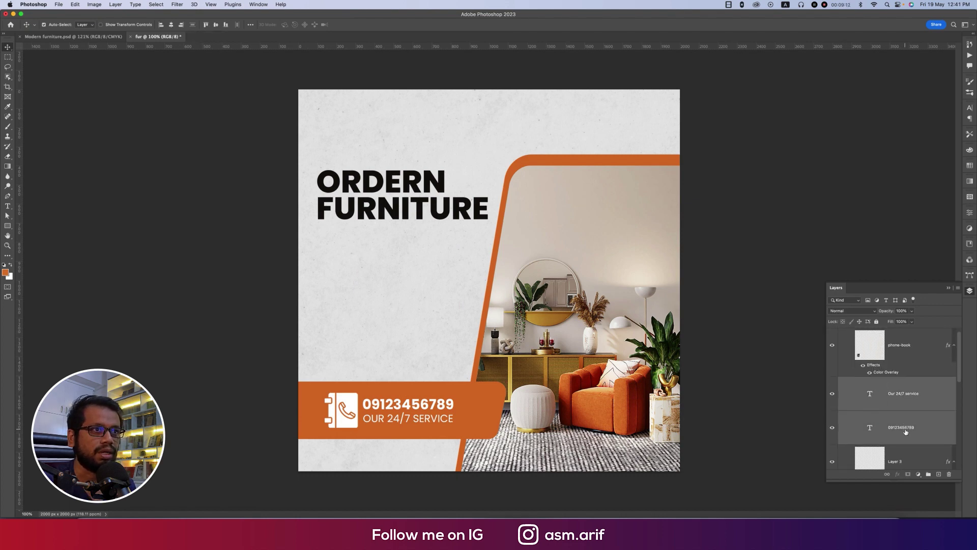
{"action": "left_click", "coordinate": [913, 351], "text": "shift"}
{"action": "key", "text": "super+t"}
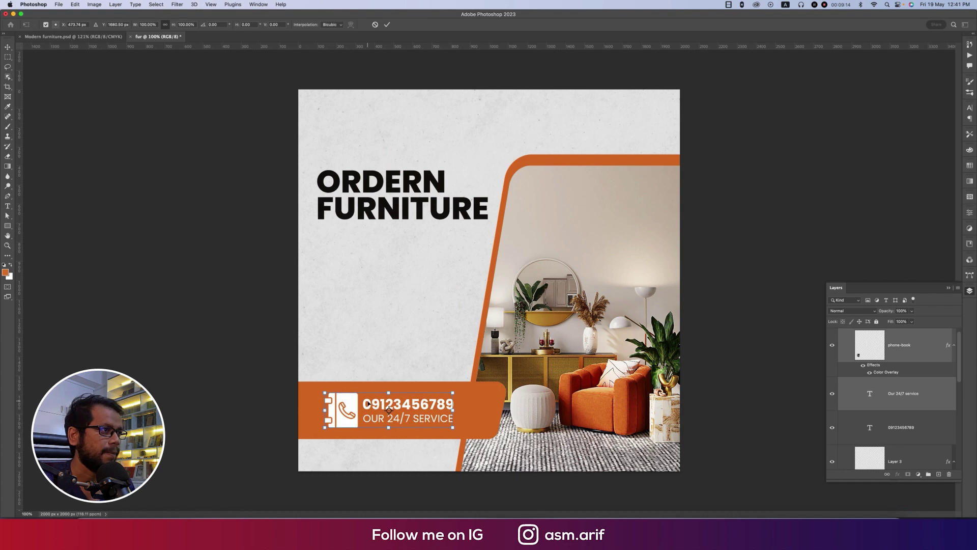
{"action": "left_click_drag", "start_coordinate": [358, 405], "coordinate": [350, 406]}
{"action": "key", "text": "Return"}
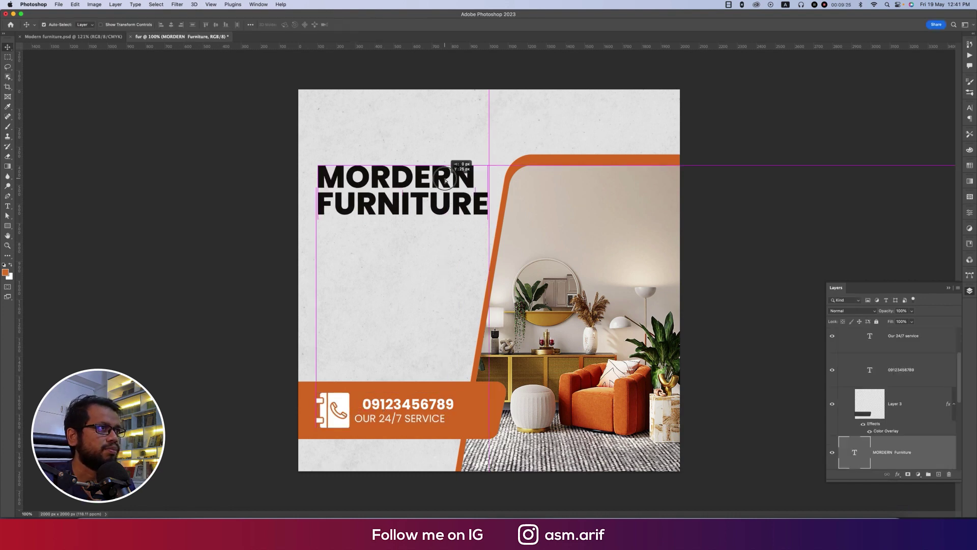
Align the "MORDERN FURNITURE" title with the photo's top edge and compare it with the Modern furniture.psd design
{"action": "left_click", "coordinate": [467, 179]}
{"action": "key", "text": "super+a"}
{"action": "key", "text": "super+Return"}
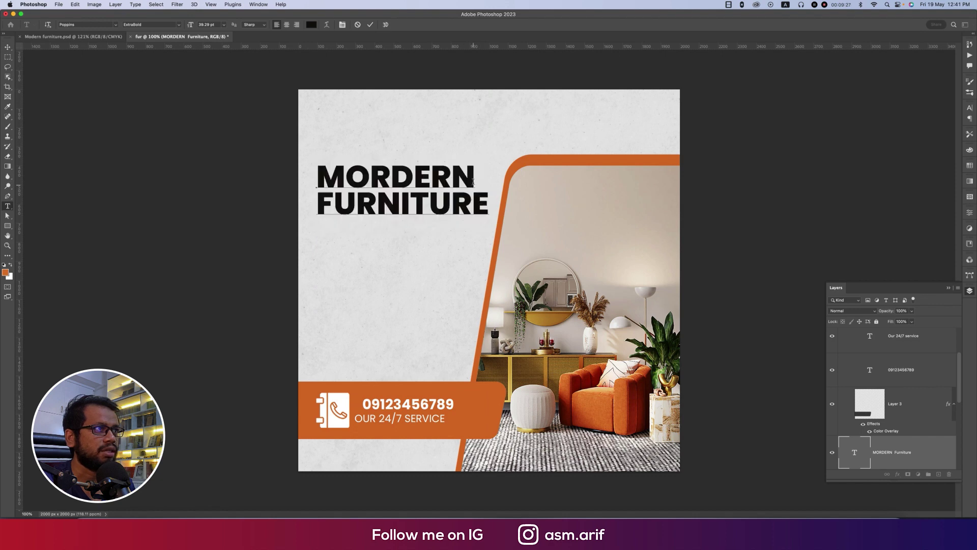
{"action": "key", "text": "v"}
{"action": "left_click", "coordinate": [73, 36]}
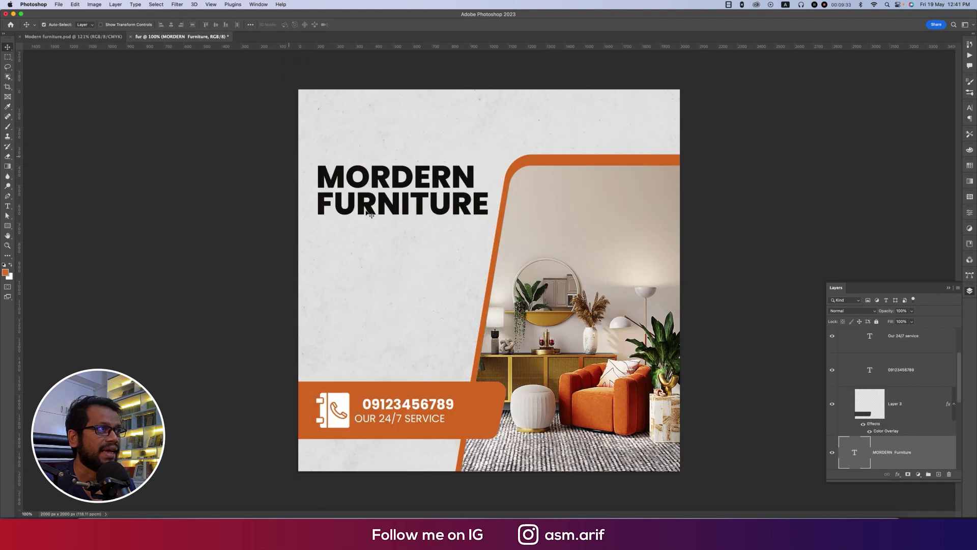
{"action": "left_click", "coordinate": [182, 36]}
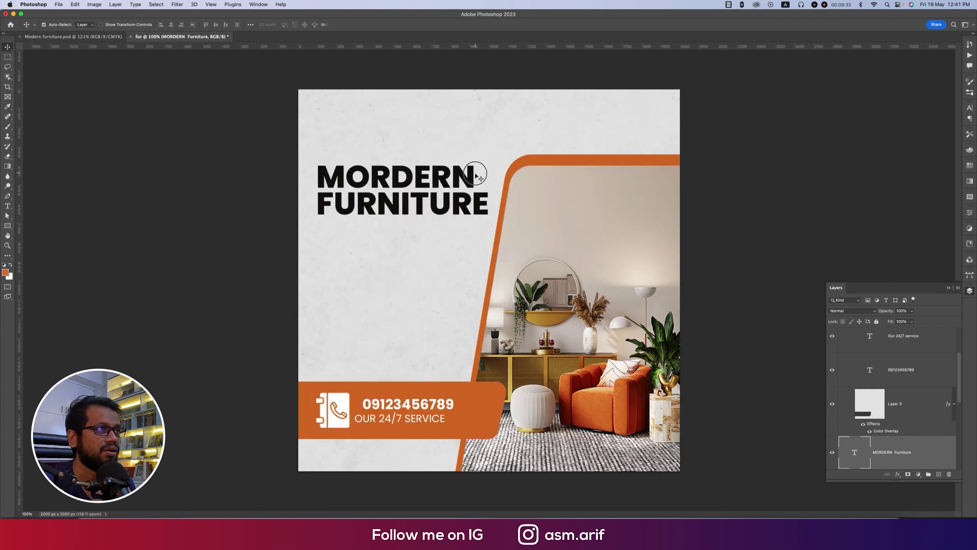
Select the title's first line "MORDERN" and set the foreground colour to black
{"action": "double_click", "coordinate": [477, 177]}
{"action": "left_click_drag", "start_coordinate": [474, 176], "coordinate": [249, 180]}
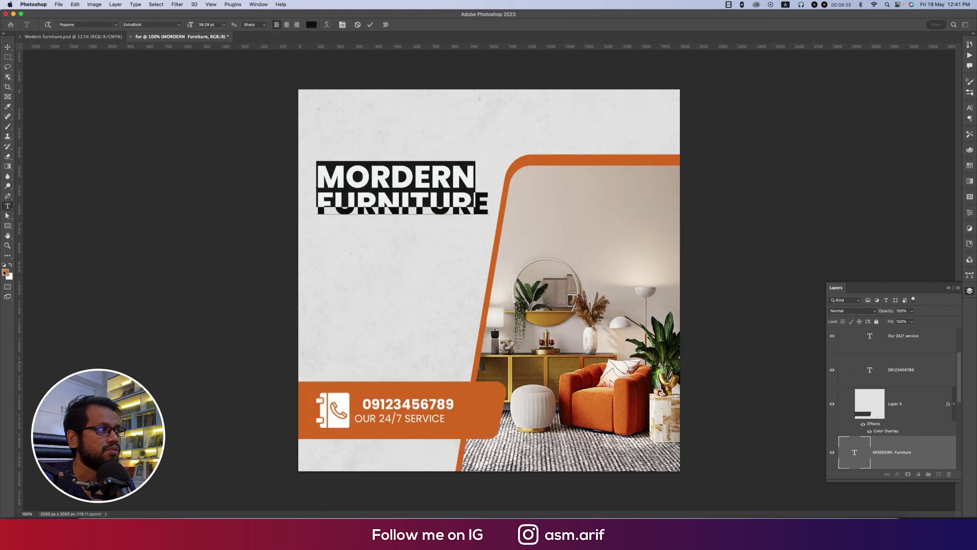
{"action": "left_click", "coordinate": [5, 273]}
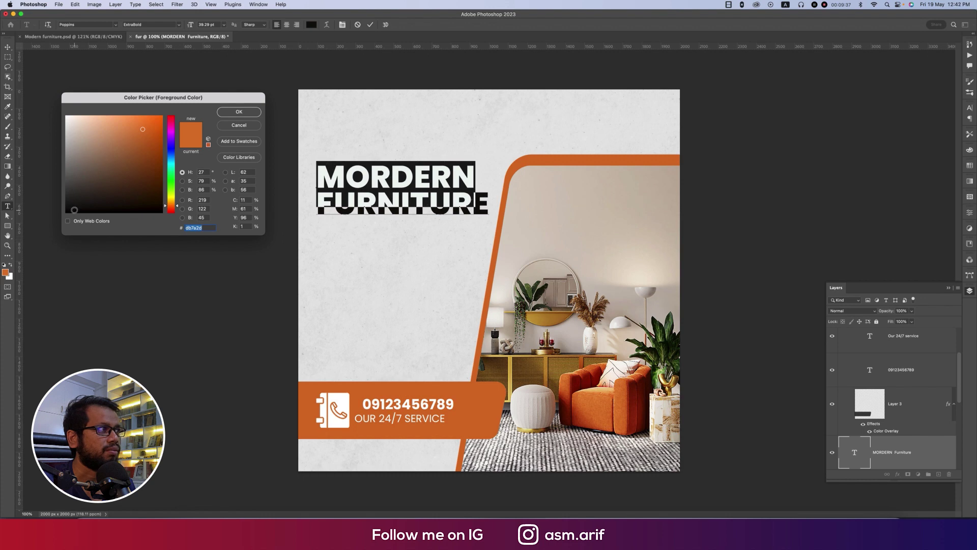
{"action": "left_click", "coordinate": [66, 206]}
{"action": "left_click", "coordinate": [238, 111]}
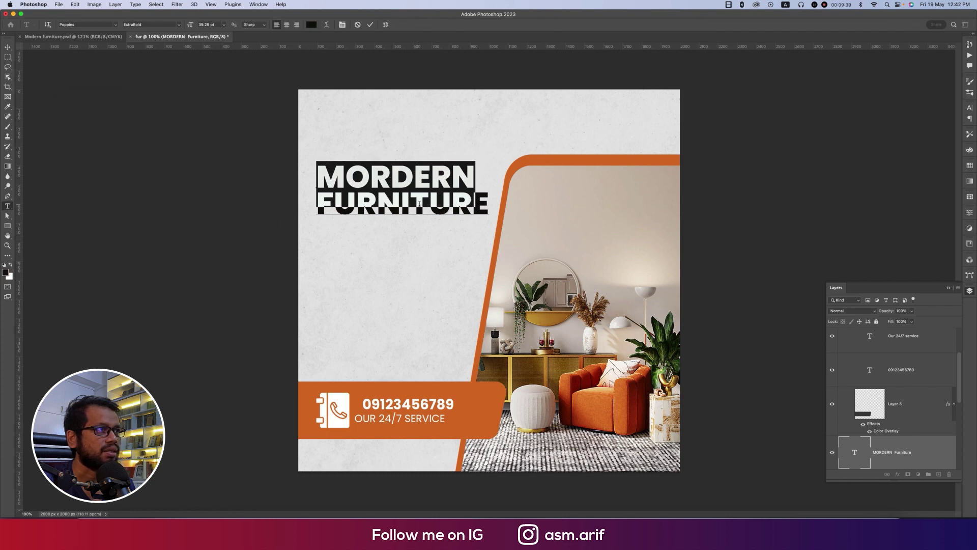
Colour the title's second line "FURNITURE" with the orange sampled from the photo frame
{"action": "left_click", "coordinate": [429, 208]}
{"action": "left_click_drag", "start_coordinate": [487, 206], "coordinate": [242, 212]}
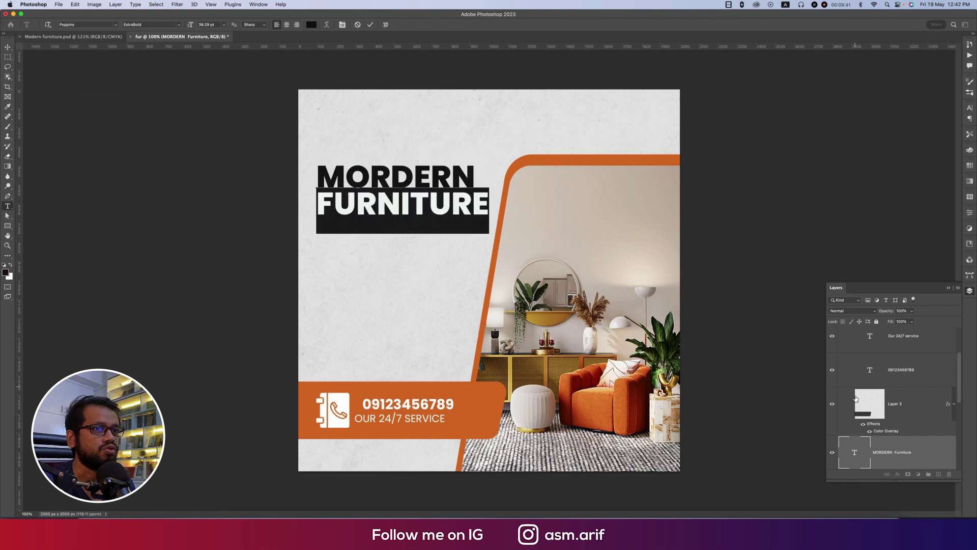
{"action": "left_click", "coordinate": [970, 107]}
{"action": "left_click", "coordinate": [950, 152]}
{"action": "left_click", "coordinate": [608, 158]}
{"action": "key", "text": "Return"}
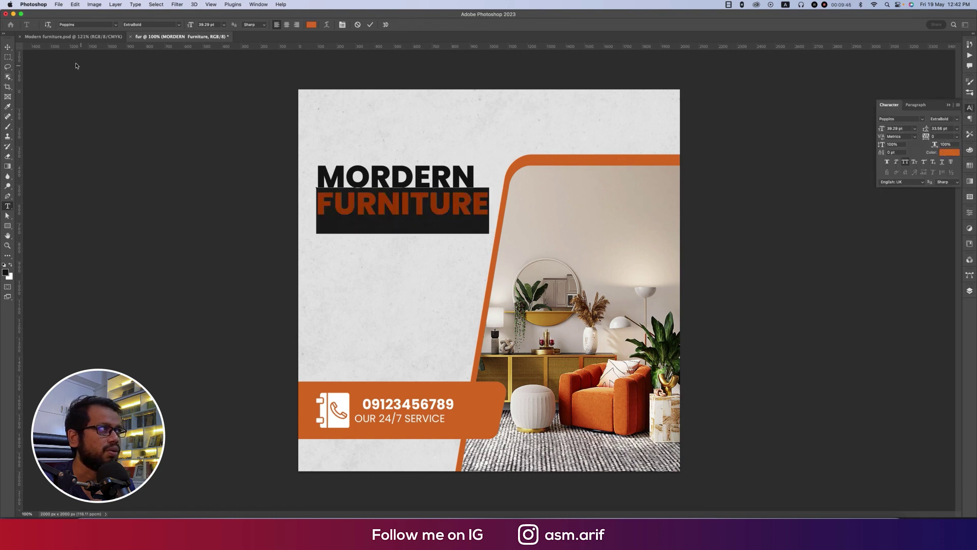
{"action": "left_click", "coordinate": [7, 47]}
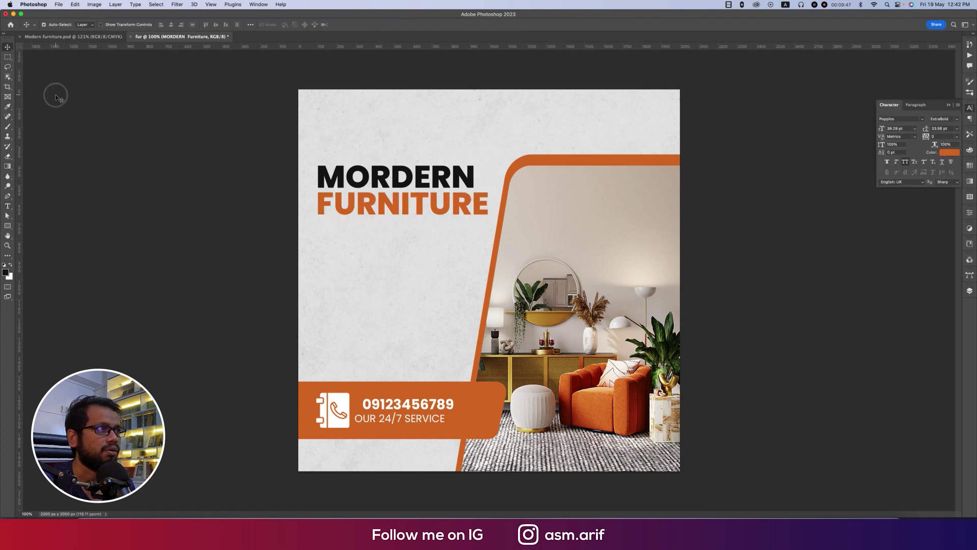
Add a 12 pt lorem ipsum paragraph text box beneath the "MORDERN FURNITURE" title, with its leading set to Auto
{"action": "left_click", "coordinate": [447, 207]}
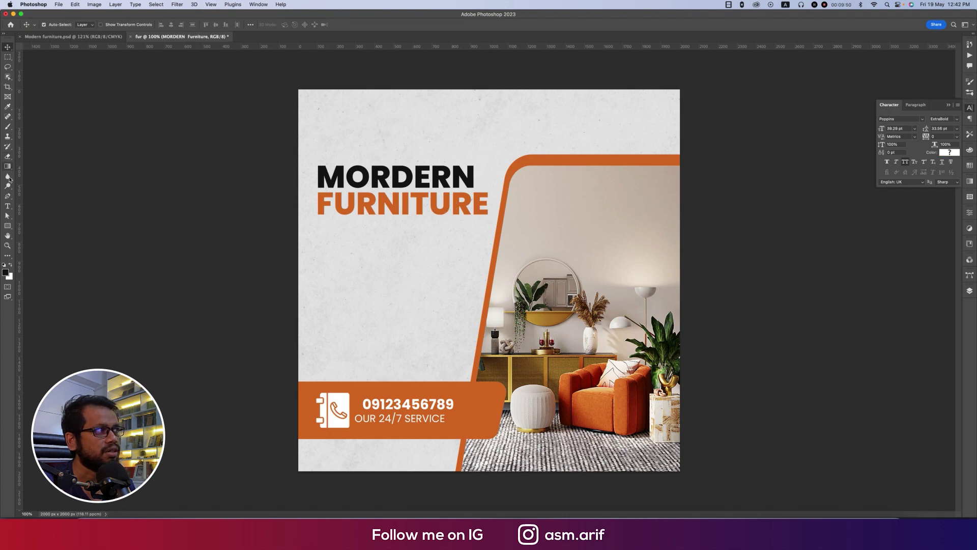
{"action": "left_click", "coordinate": [8, 205]}
{"action": "left_click_drag", "start_coordinate": [321, 234], "coordinate": [474, 297]}
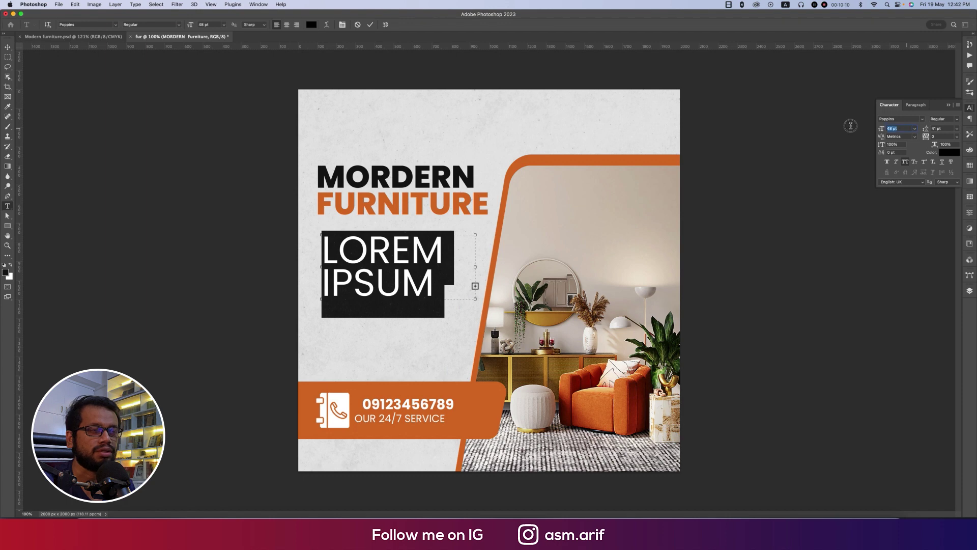
{"action": "key", "text": "Return"}
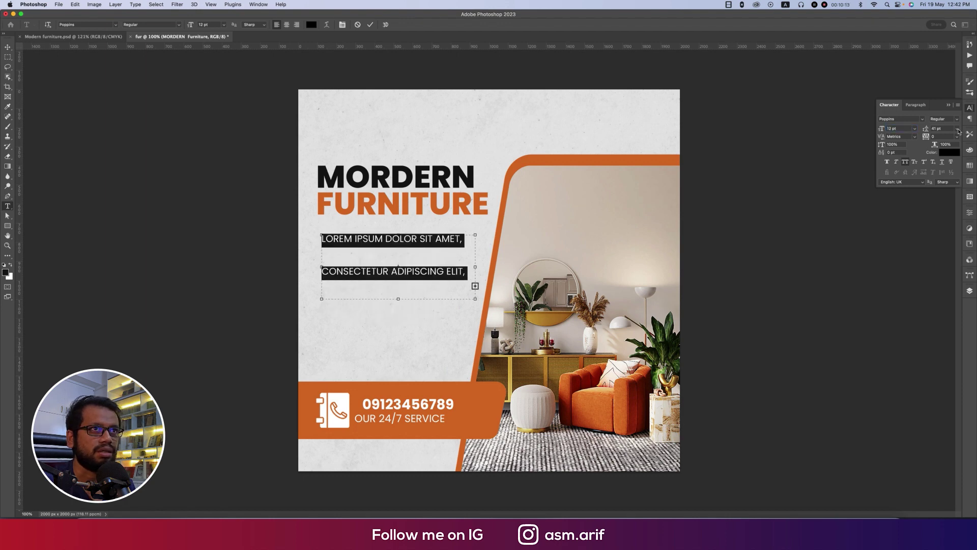
{"action": "left_click", "coordinate": [957, 129]}
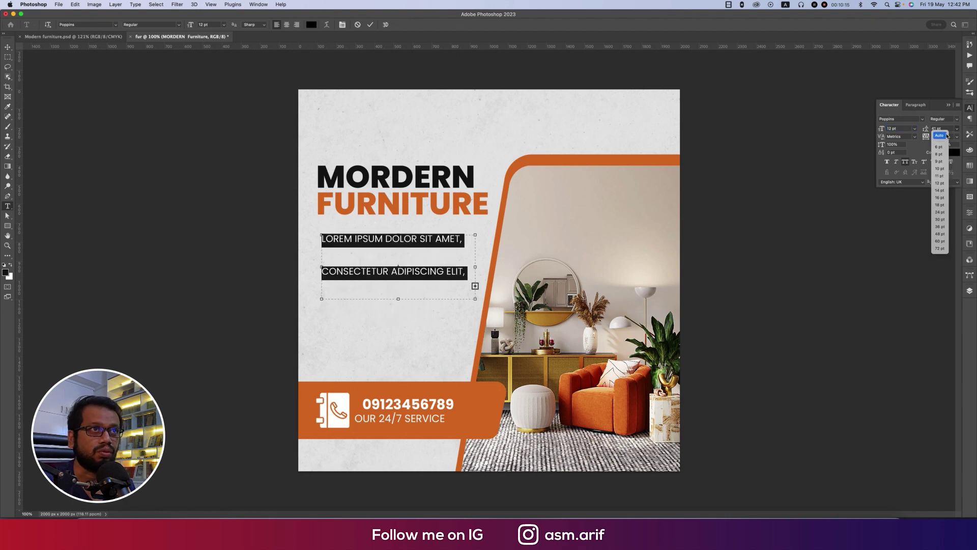
{"action": "left_click", "coordinate": [946, 135]}
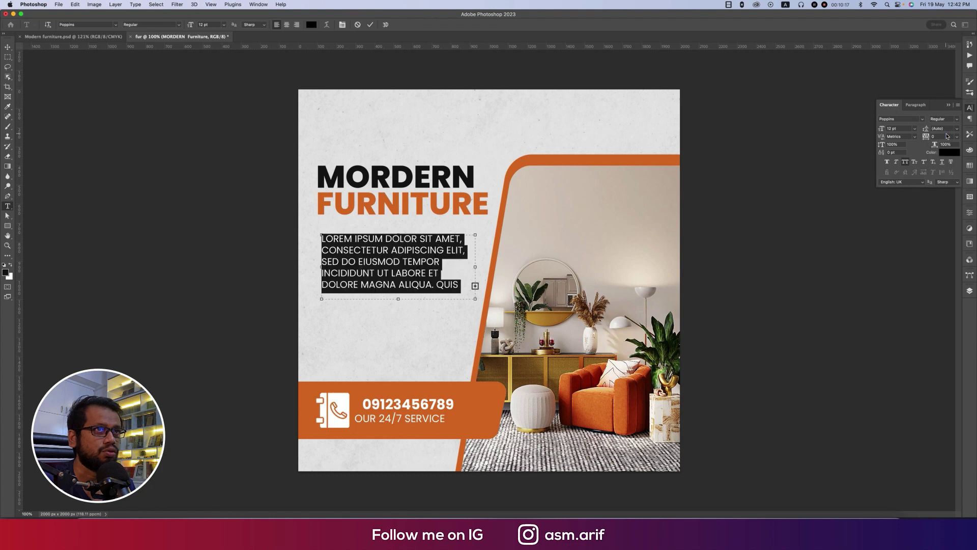
Reduce the lorem ipsum paragraph to 8 pt and move it slightly towards the title's left edge
{"action": "key", "text": "Down"}
{"action": "key", "text": "Down"}
{"action": "key", "text": "Down"}
{"action": "key", "text": "Down"}
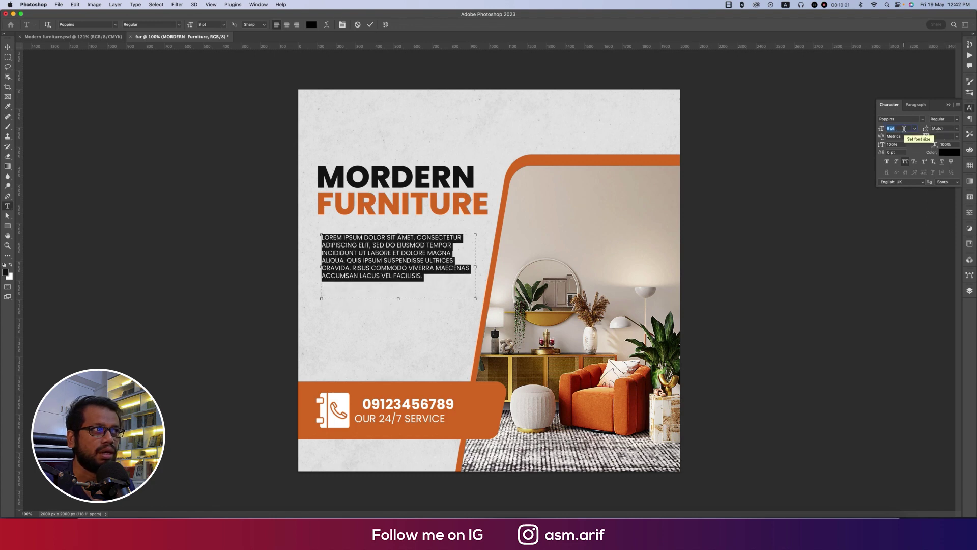
{"action": "left_click", "coordinate": [370, 25]}
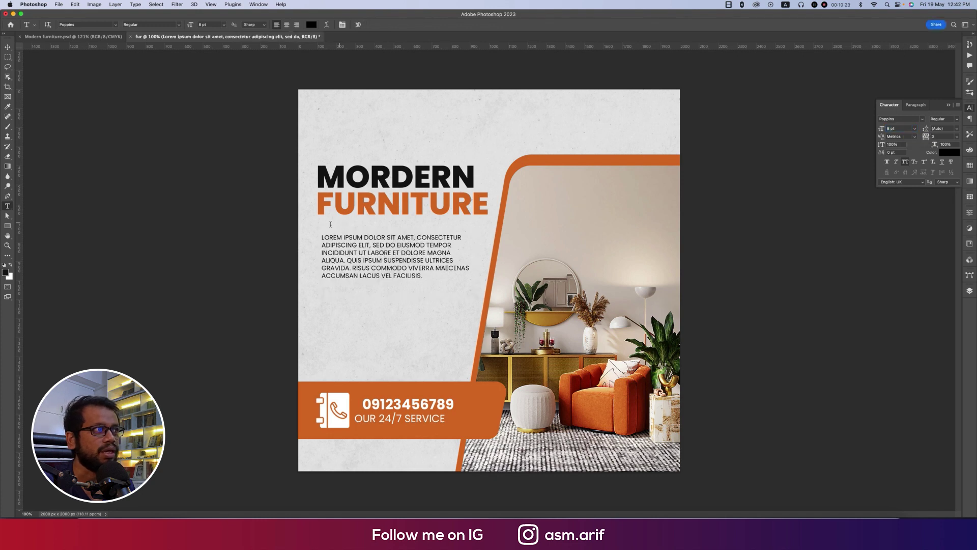
{"action": "key", "text": "v"}
{"action": "left_click_drag", "start_coordinate": [328, 241], "coordinate": [327, 242]}
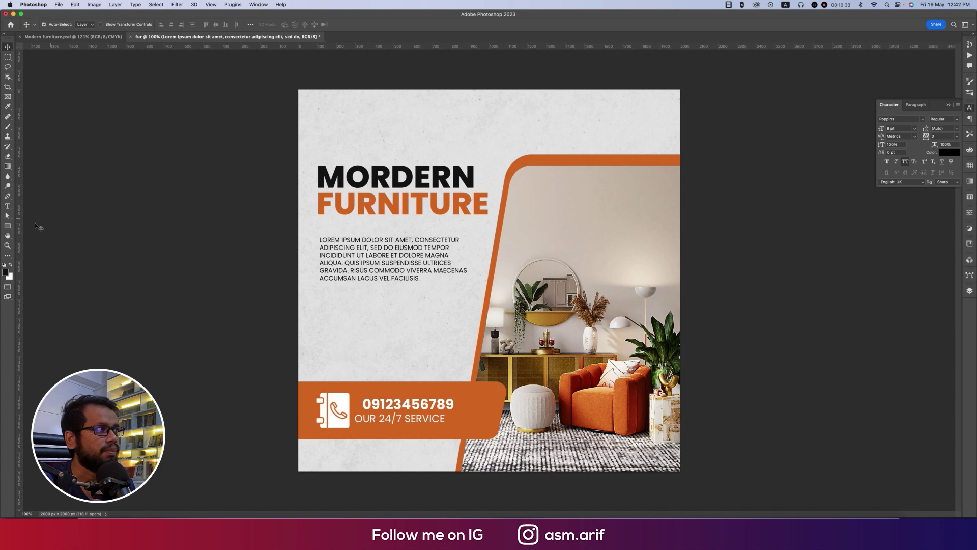
Draw a dark rounded rectangle about 510 × 140 px between the paragraph and the contact bar, lined up with the text's left edge
{"action": "left_click", "coordinate": [8, 225]}
{"action": "left_click_drag", "start_coordinate": [319, 332], "coordinate": [417, 358]}
{"action": "left_click", "coordinate": [881, 289]}
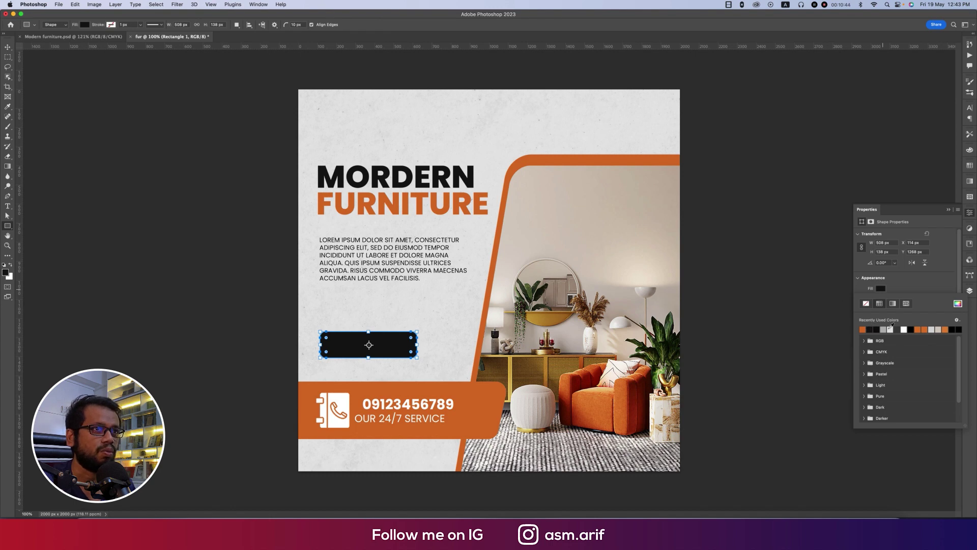
{"action": "left_click", "coordinate": [888, 328]}
{"action": "left_click", "coordinate": [891, 329]}
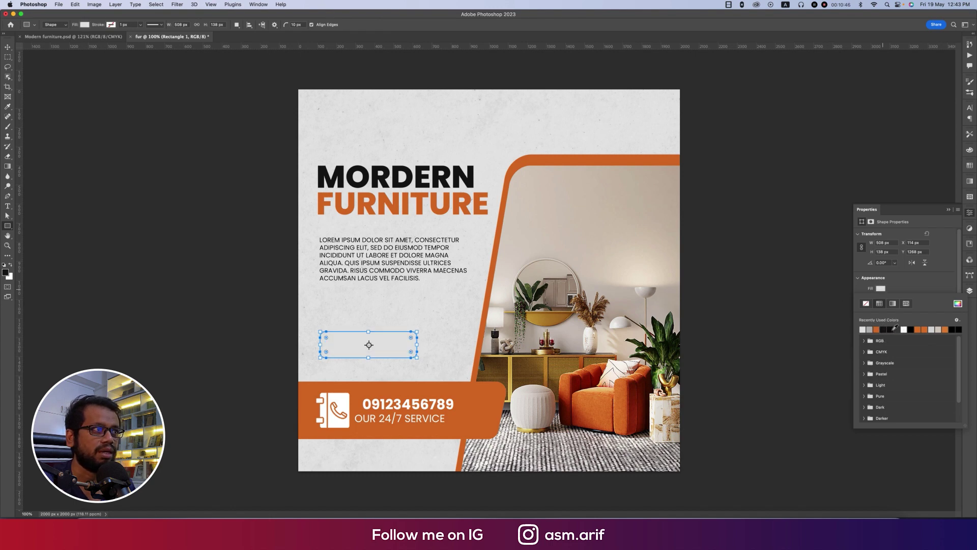
{"action": "left_click", "coordinate": [884, 329]}
{"action": "key", "text": "v"}
{"action": "left_click_drag", "start_coordinate": [387, 349], "coordinate": [385, 350]}
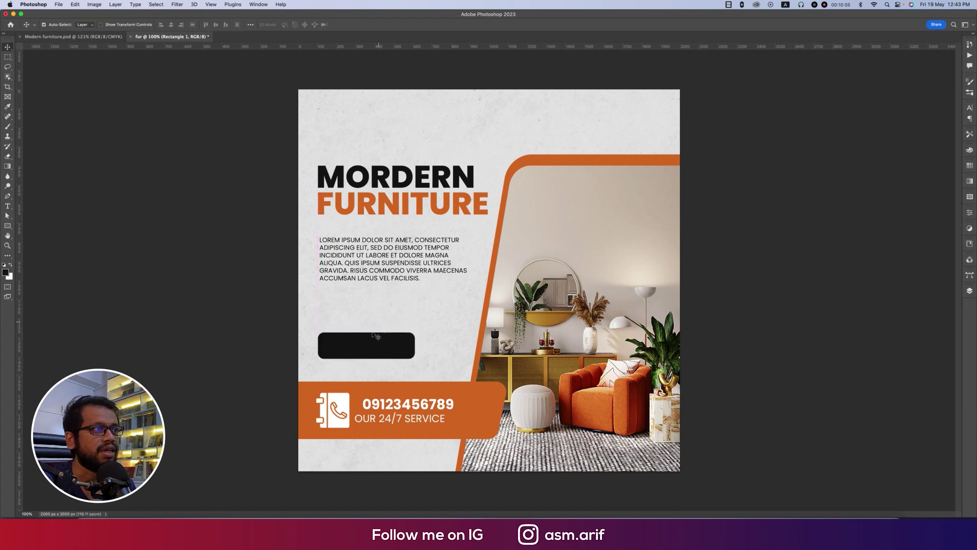
Copy the "SHOP NOW" text from Modern furniture.psd and paste it into the fur document
{"action": "left_click", "coordinate": [23, 37]}
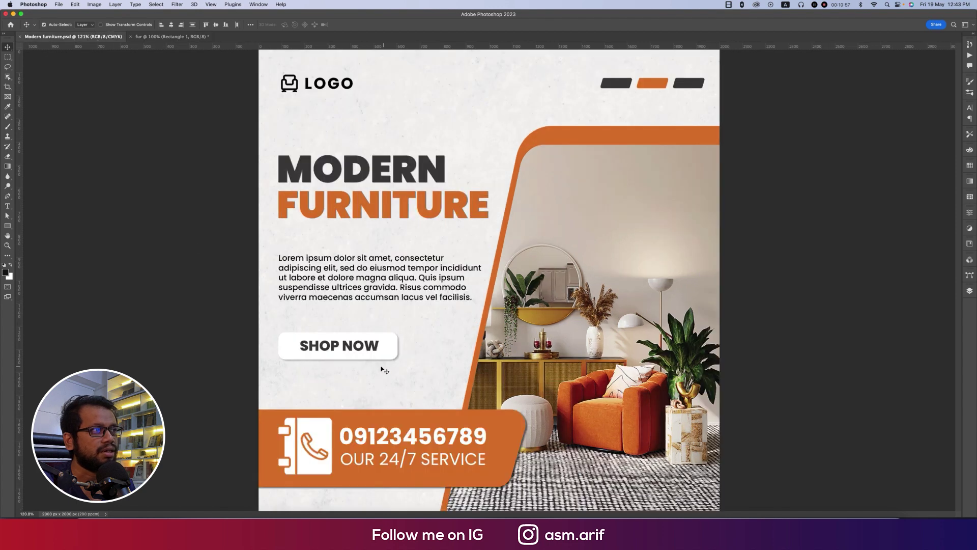
{"action": "left_click", "coordinate": [377, 345]}
{"action": "double_click", "coordinate": [382, 350]}
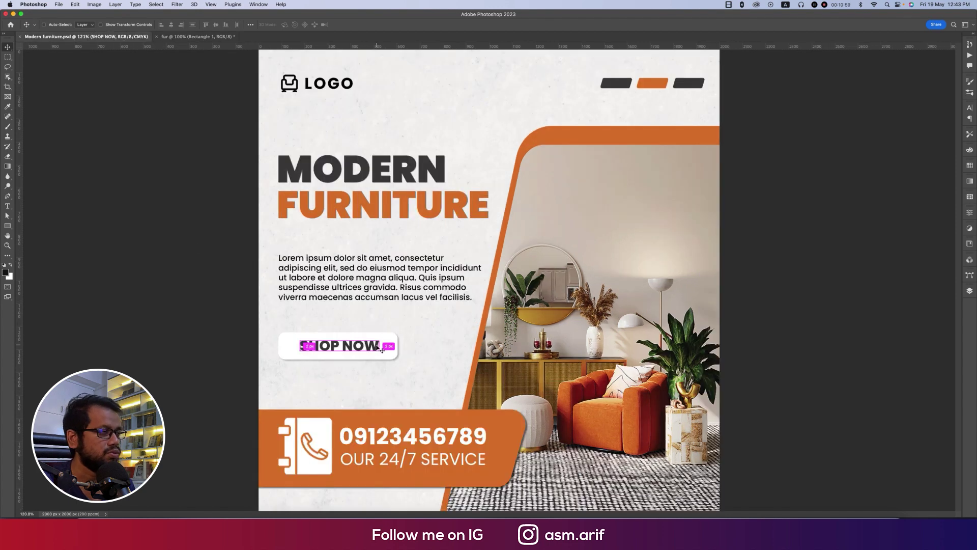
{"action": "left_click", "coordinate": [197, 37]}
{"action": "key", "text": "super+v"}
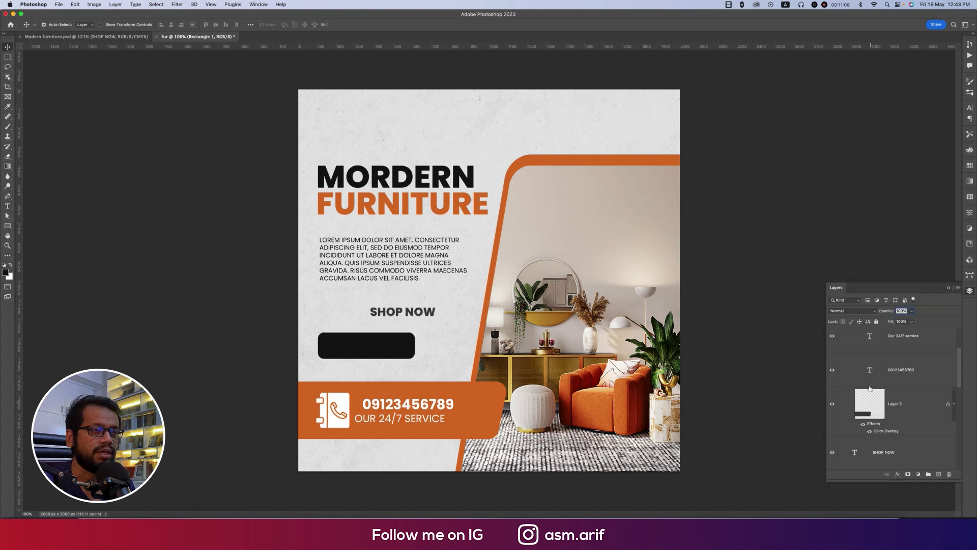
Change the dark rounded rectangle's fill colour to white
{"action": "scroll", "coordinate": [876, 392], "scroll_direction": "up", "scroll_amount": 2}
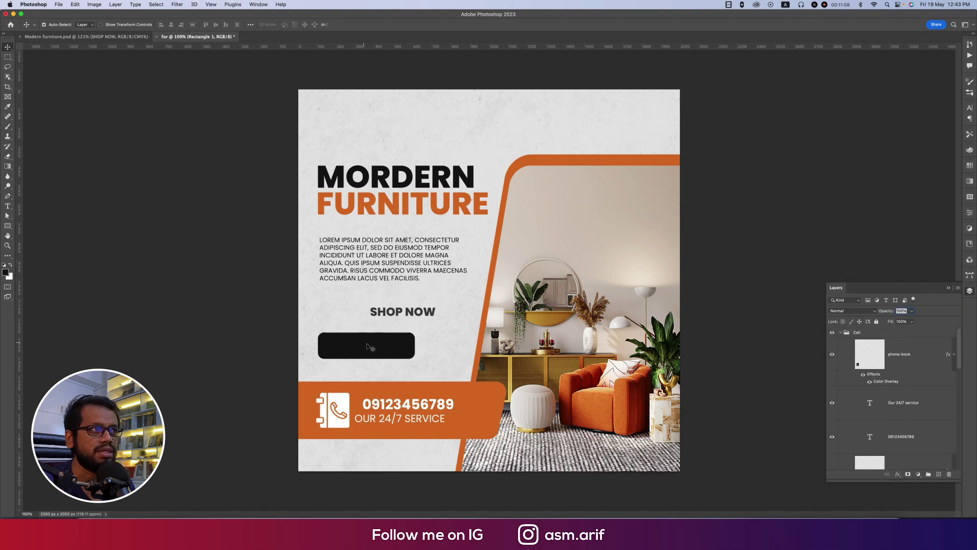
{"action": "scroll", "coordinate": [865, 404], "scroll_direction": "down", "scroll_amount": 4}
{"action": "scroll", "coordinate": [875, 405], "scroll_direction": "up", "scroll_amount": 2}
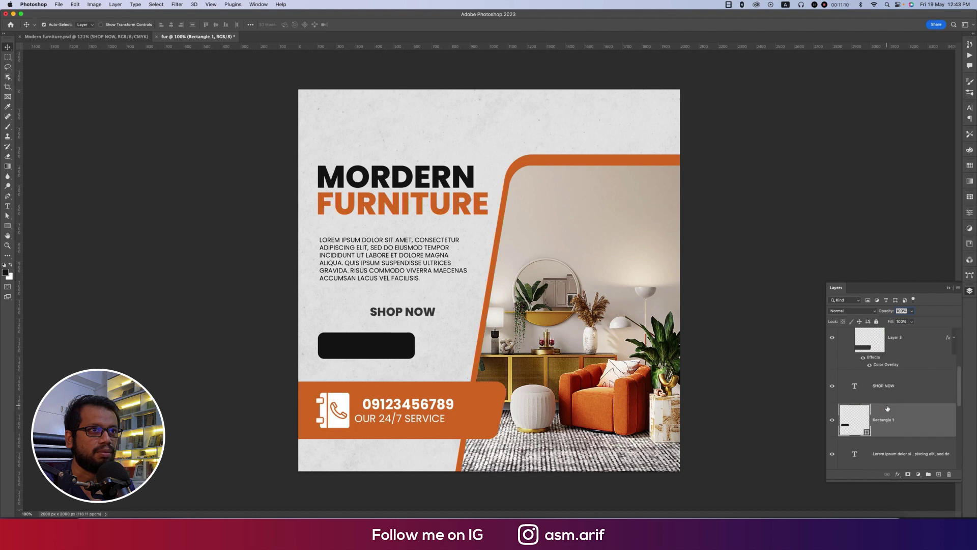
{"action": "double_click", "coordinate": [860, 420]}
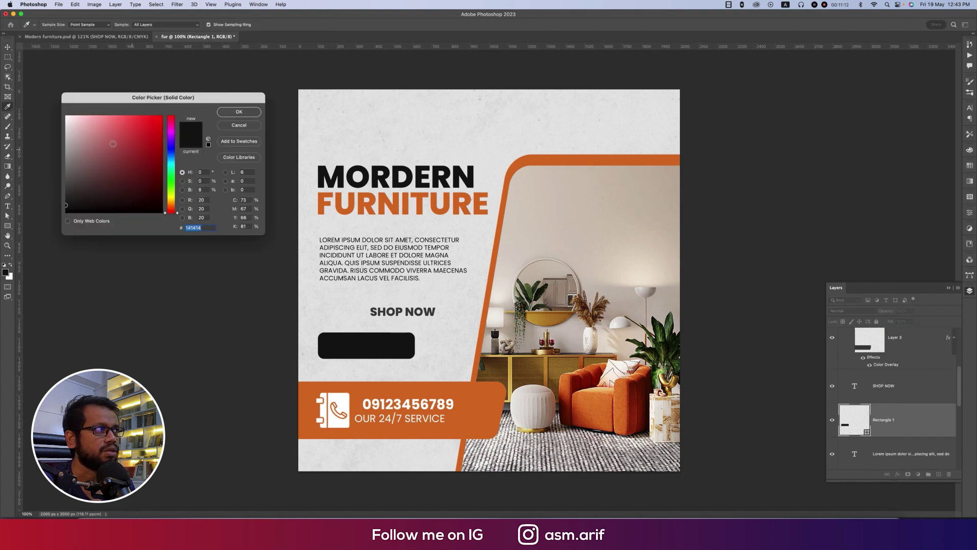
{"action": "left_click_drag", "start_coordinate": [116, 145], "coordinate": [48, 107]}
{"action": "left_click", "coordinate": [239, 111]}
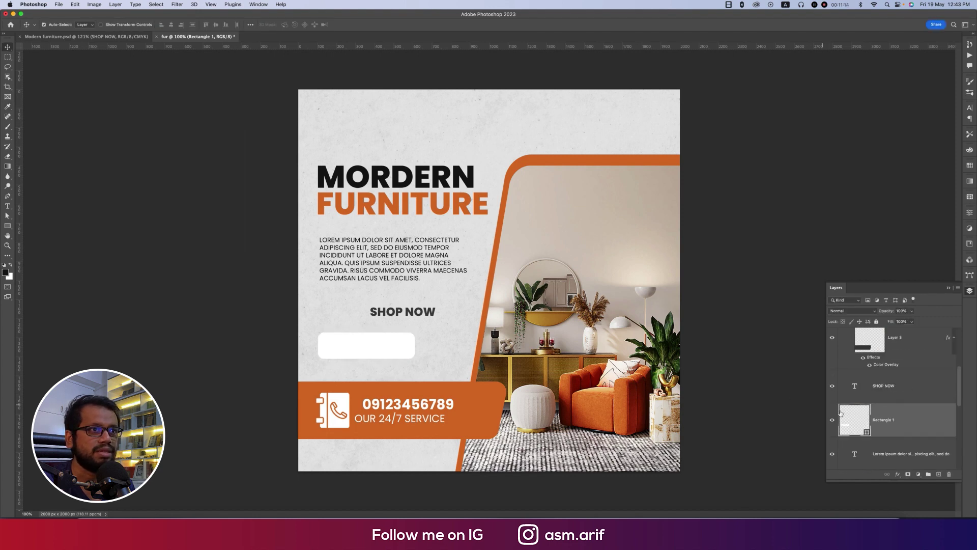
Add a drop shadow to the white rounded rectangle, offset about 7 px towards its lower right
{"action": "right_click", "coordinate": [909, 422]}
{"action": "left_click", "coordinate": [841, 130]}
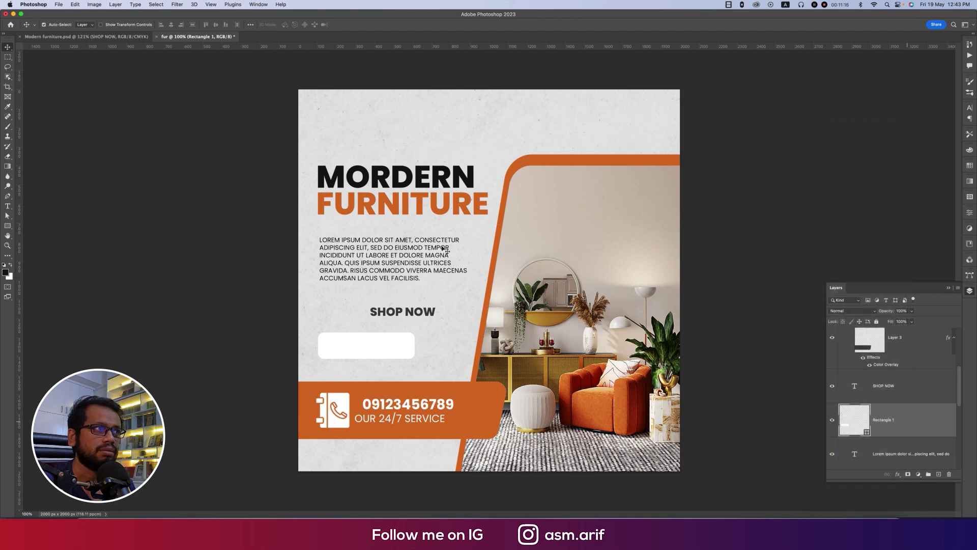
{"action": "left_click", "coordinate": [8, 182]}
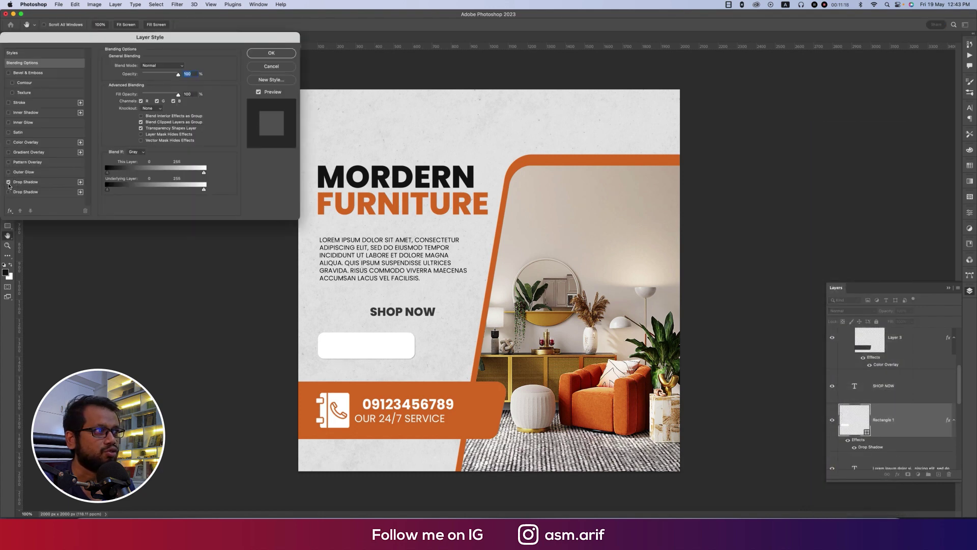
{"action": "left_click", "coordinate": [25, 183]}
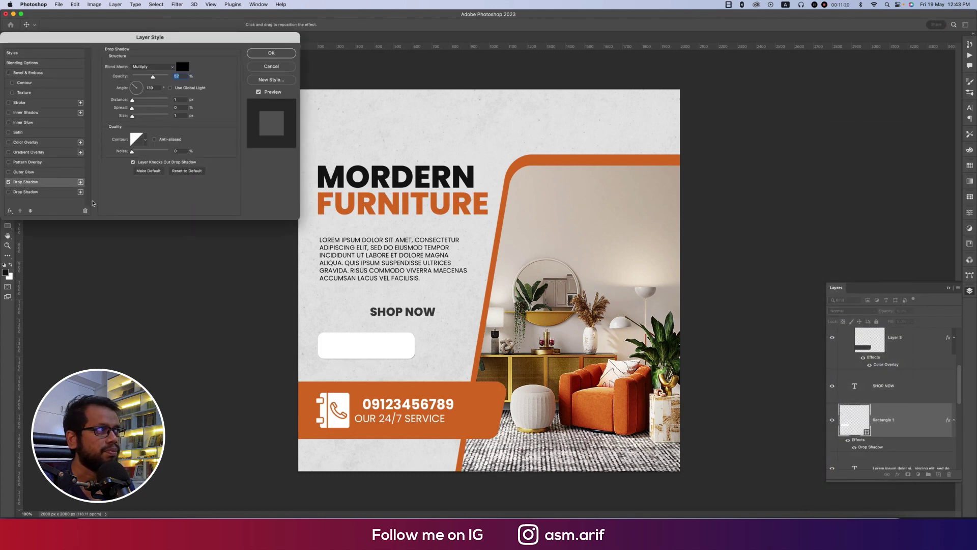
{"action": "left_click_drag", "start_coordinate": [344, 352], "coordinate": [346, 355]}
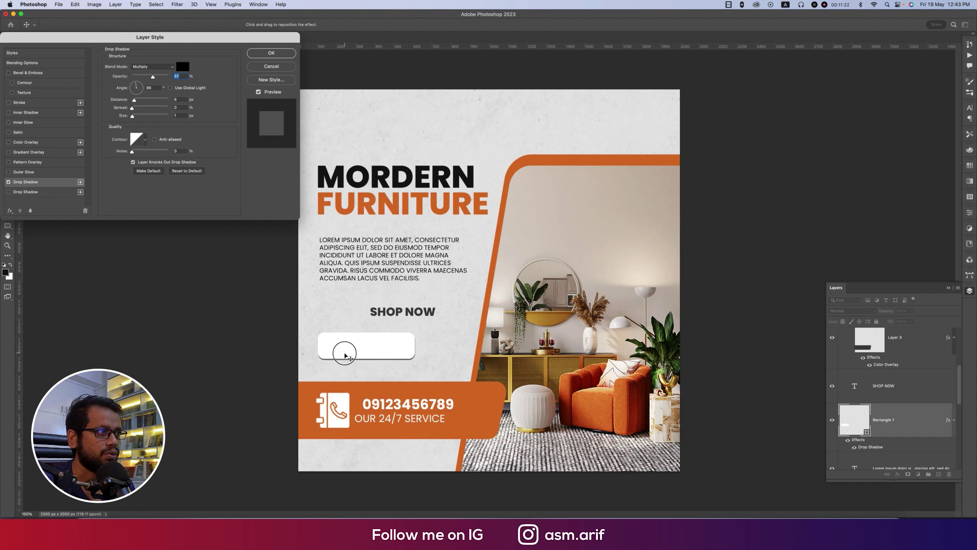
{"action": "left_click", "coordinate": [272, 53]}
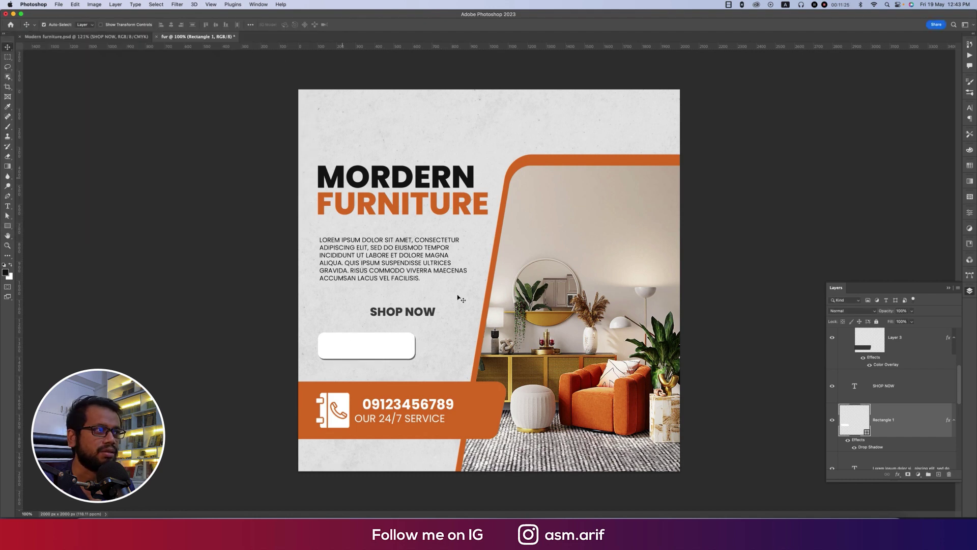
Soften the white rectangle's drop shadow to a size of about 18 px and adjust its offset slightly
{"action": "double_click", "coordinate": [871, 447]}
{"action": "left_click_drag", "start_coordinate": [138, 120], "coordinate": [138, 118]}
{"action": "left_click", "coordinate": [137, 116]}
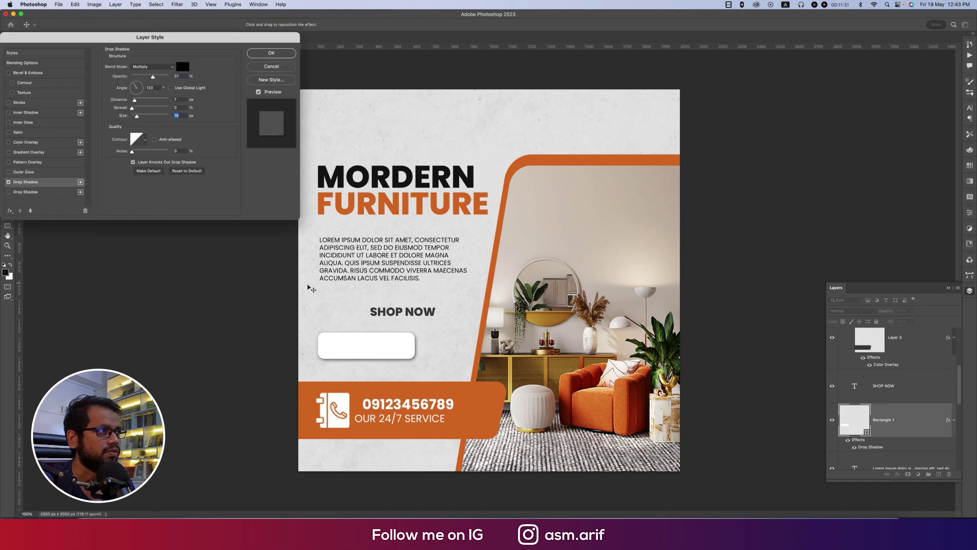
{"action": "left_click_drag", "start_coordinate": [373, 370], "coordinate": [377, 367]}
{"action": "key", "text": "Return"}
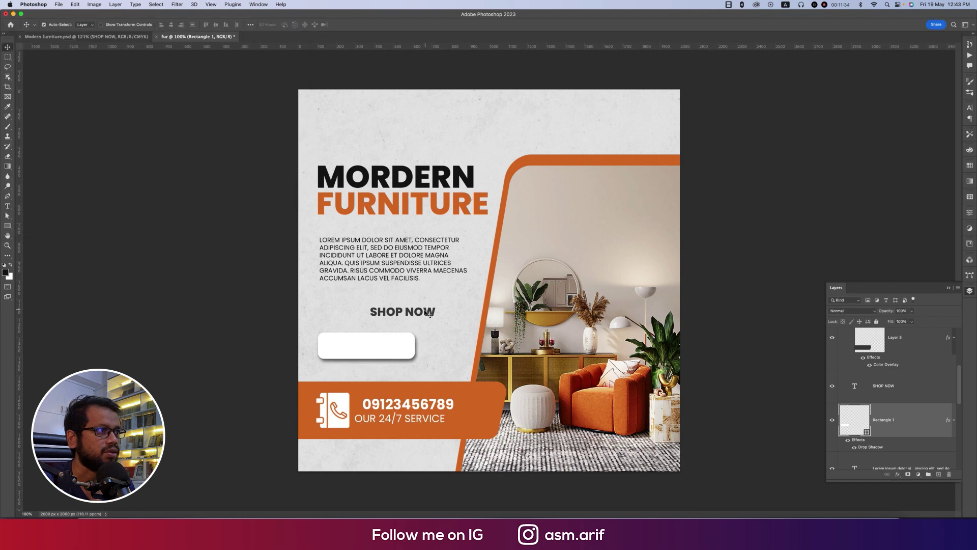
Move the "SHOP NOW" text onto the centre of the white button
{"action": "left_click_drag", "start_coordinate": [405, 315], "coordinate": [364, 348]}
{"action": "key", "text": "F7"}
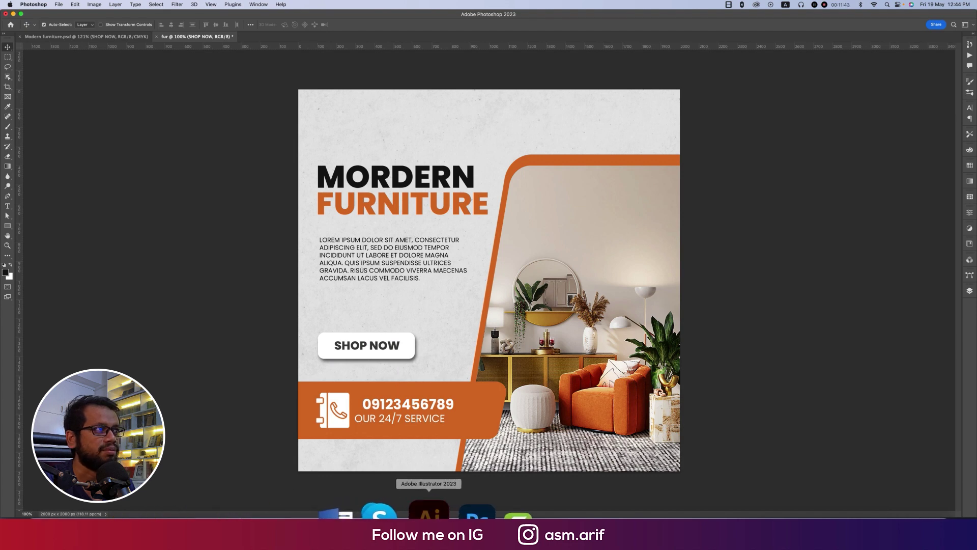
Switch to Illustrator and draw a dark rectangle about 92 × 38 px below the three small slanted bars, keeping its corners square
{"action": "left_click", "coordinate": [427, 516]}
{"action": "scroll", "coordinate": [280, 175], "scroll_direction": "up", "scroll_amount": 5}
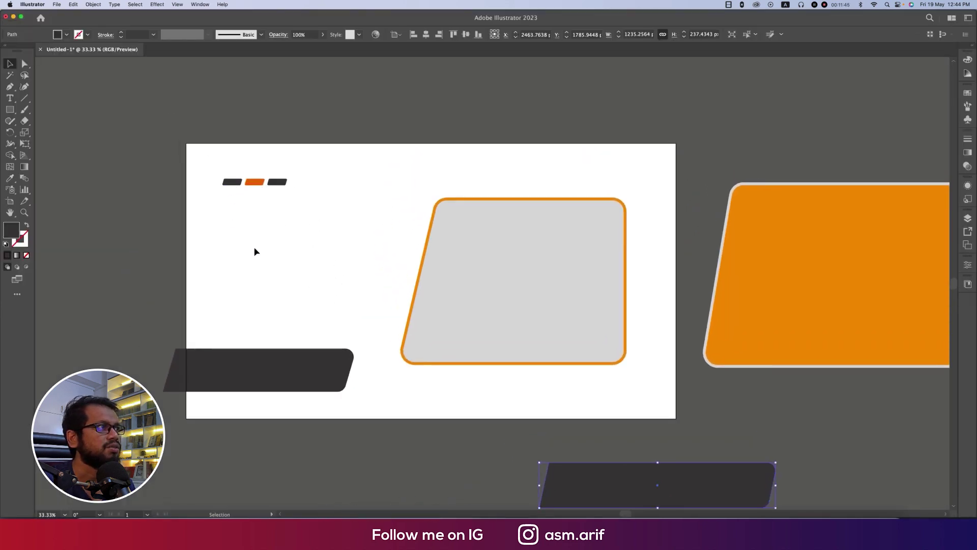
{"action": "left_click", "coordinate": [10, 110]}
{"action": "left_click_drag", "start_coordinate": [225, 202], "coordinate": [254, 214]}
{"action": "scroll", "coordinate": [242, 209], "scroll_direction": "up", "scroll_amount": 5}
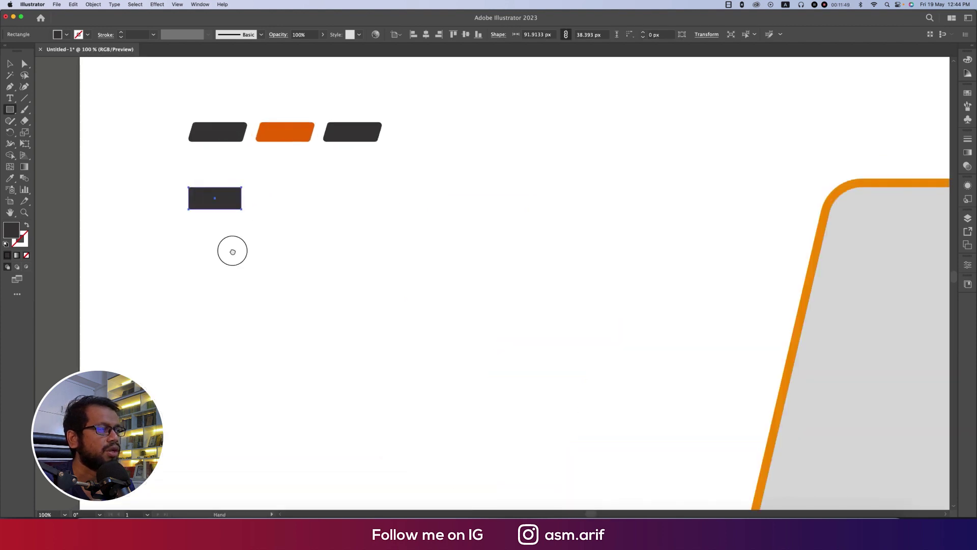
{"action": "scroll", "coordinate": [349, 195], "scroll_direction": "up", "scroll_amount": 3}
{"action": "left_click_drag", "start_coordinate": [397, 216], "coordinate": [395, 222]}
{"action": "key", "text": "super+z"}
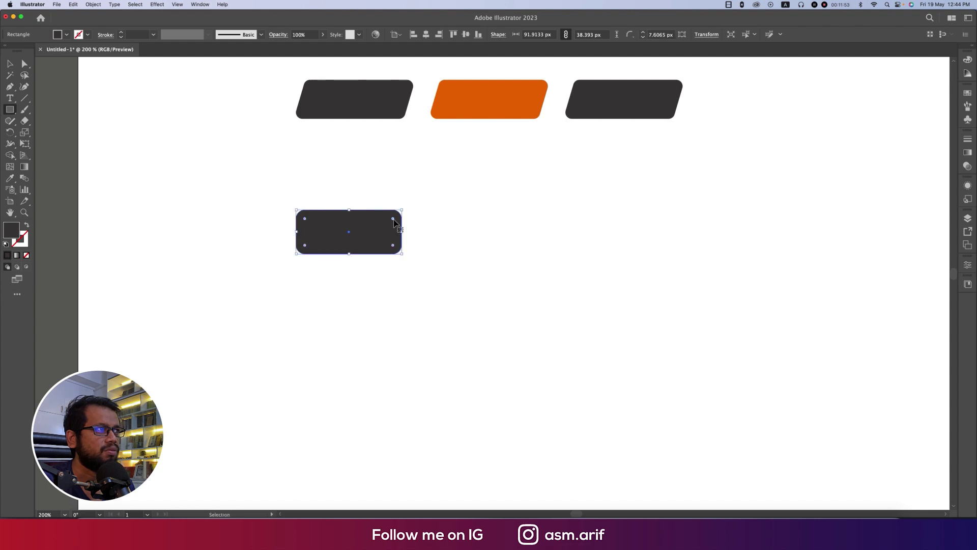
Slant the new rectangle by shifting its two top anchor points 10 px to the right
{"action": "left_click", "coordinate": [24, 65]}
{"action": "left_click_drag", "start_coordinate": [266, 188], "coordinate": [421, 224]}
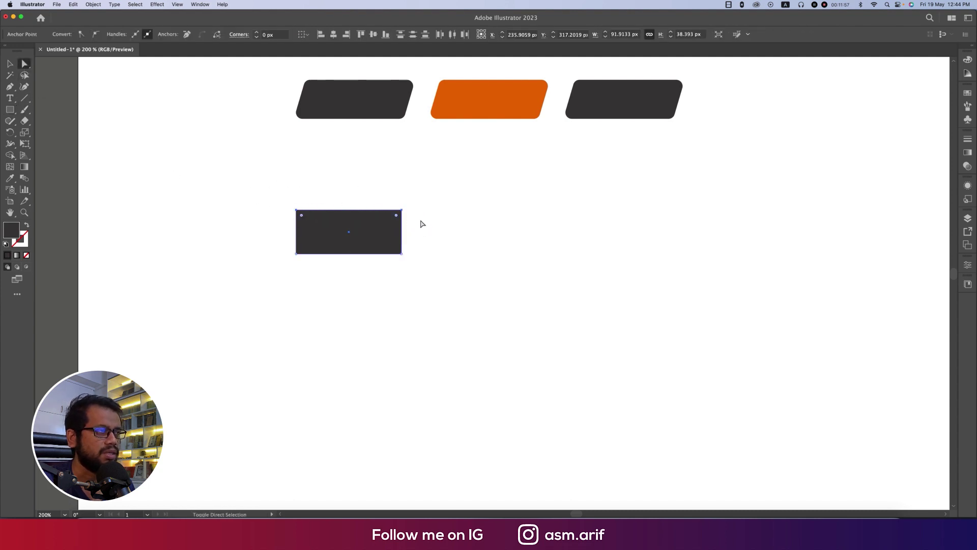
{"action": "key", "text": "shift+Right"}
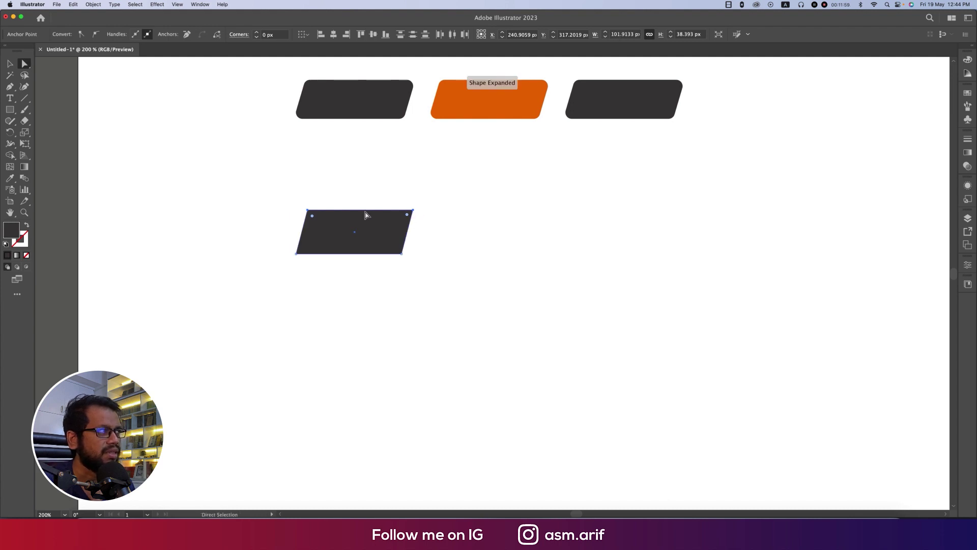
Round all four corners of the slanted shape to a radius of about 5 px
{"action": "left_click", "coordinate": [174, 163]}
{"action": "left_click_drag", "start_coordinate": [270, 166], "coordinate": [484, 333]}
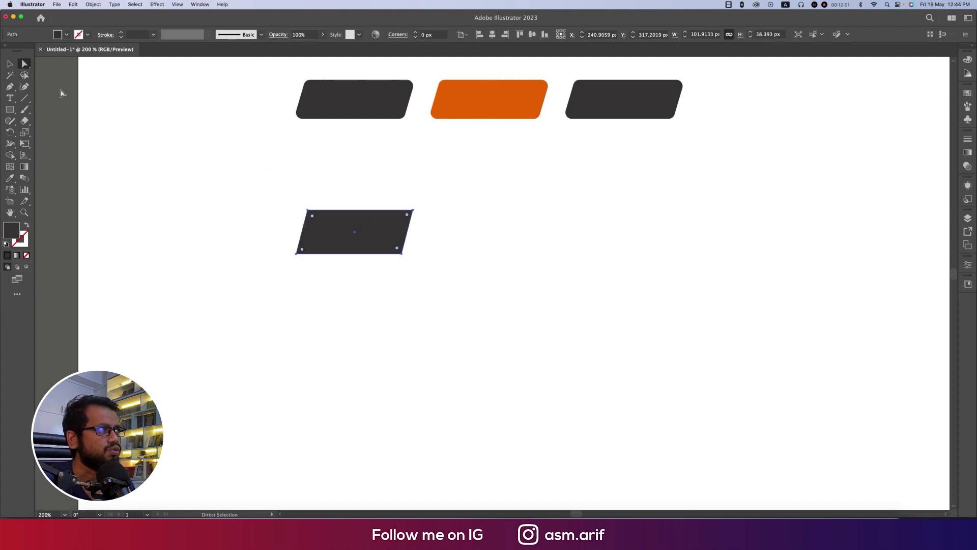
{"action": "left_click_drag", "start_coordinate": [408, 220], "coordinate": [405, 219]}
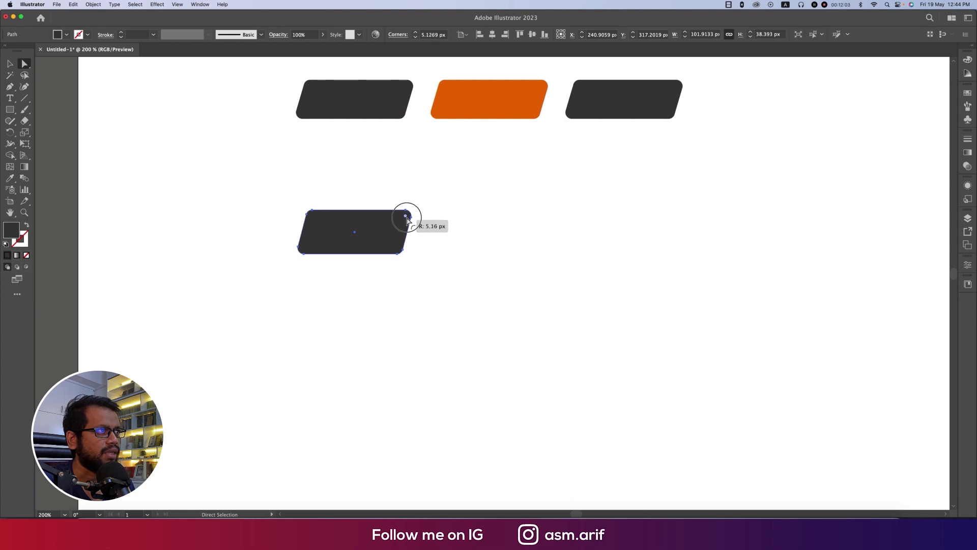
Duplicate the rounded slanted bar about 112 px to the right, level with the original
{"action": "key", "text": "v"}
{"action": "left_click_drag", "start_coordinate": [392, 251], "coordinate": [508, 250]}
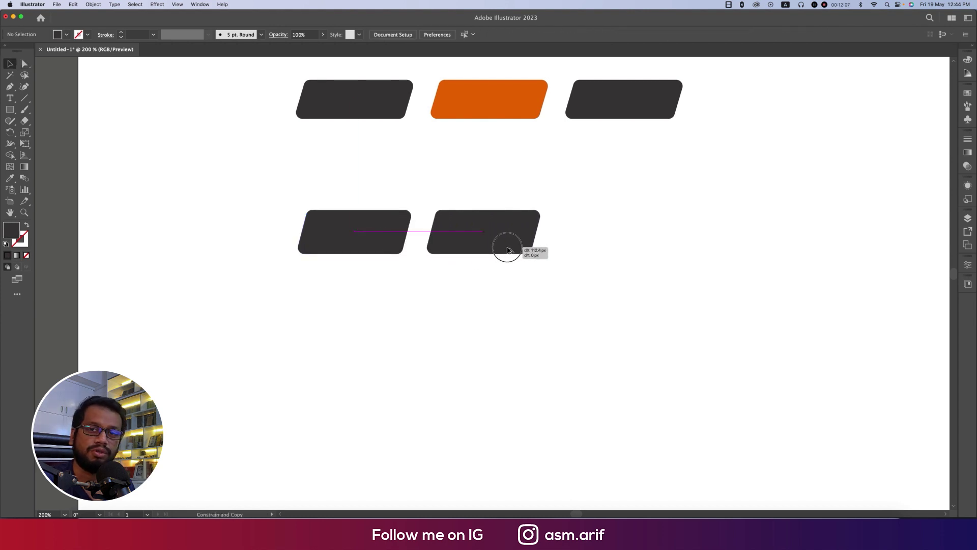
{"action": "left_click_drag", "start_coordinate": [507, 250], "coordinate": [507, 251]}
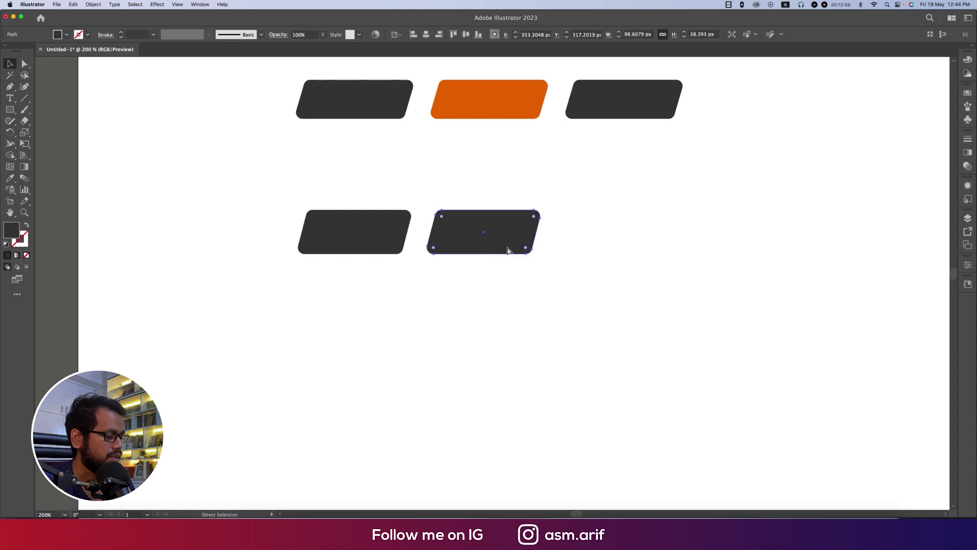
Repeat the duplication to add a third evenly spaced slanted bar, and fill the middle bar with the orange of the bar above it
{"action": "key", "text": "super+d"}
{"action": "left_click", "coordinate": [558, 299]}
{"action": "left_click_drag", "start_coordinate": [497, 175], "coordinate": [484, 356]}
{"action": "left_click", "coordinate": [550, 235]}
{"action": "left_click", "coordinate": [497, 265]}
{"action": "left_click_drag", "start_coordinate": [497, 264], "coordinate": [488, 244]}
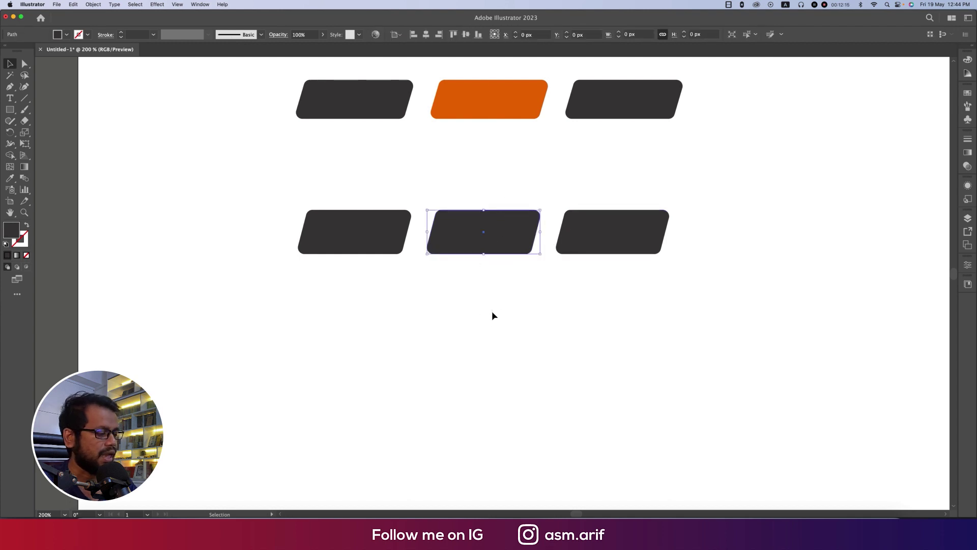
{"action": "key", "text": "i"}
{"action": "left_click", "coordinate": [515, 87]}
Select and copy all three slanted bars of the lower row
{"action": "key", "text": "v"}
{"action": "left_click", "coordinate": [224, 176]}
{"action": "left_click_drag", "start_coordinate": [235, 239], "coordinate": [672, 299]}
{"action": "key", "text": "a"}
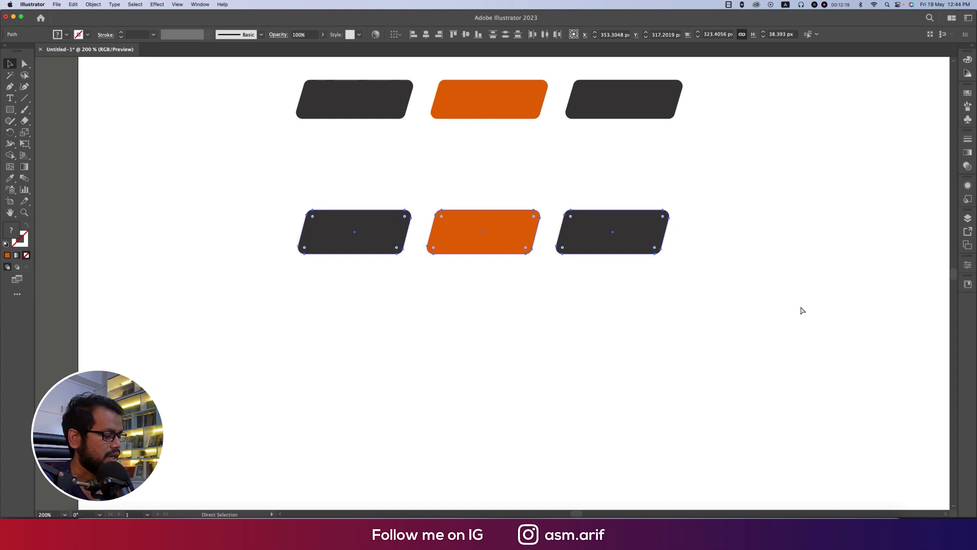
{"action": "key", "text": "v"}
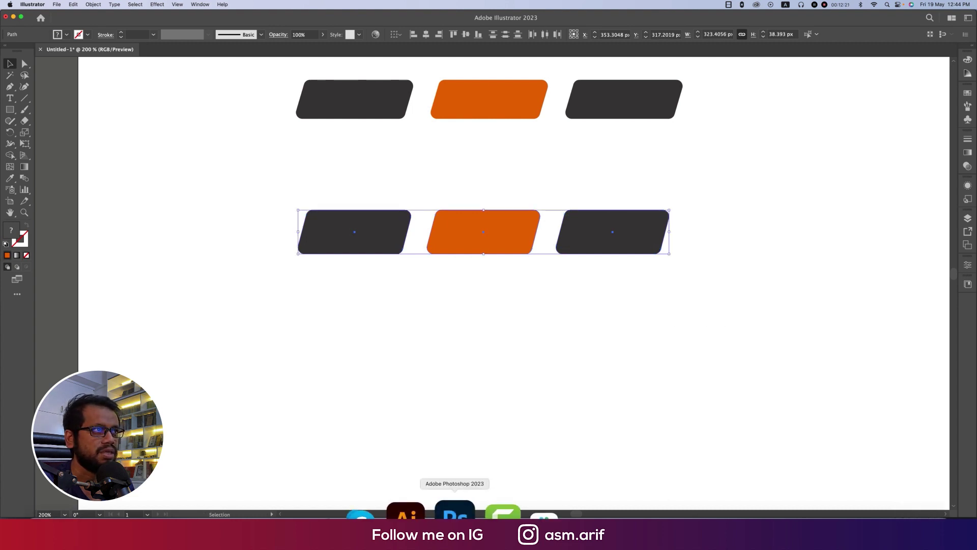
Switch to Photoshop, paste the bars as pixels into the fur document and place them in the poster's upper-right corner
{"action": "left_click", "coordinate": [456, 511]}
{"action": "key", "text": "super+v"}
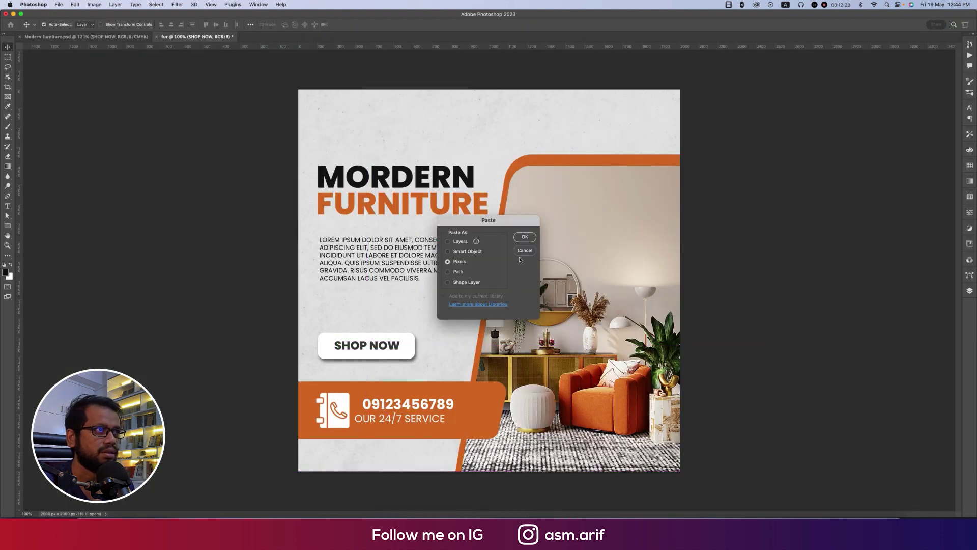
{"action": "left_click", "coordinate": [524, 236]}
{"action": "left_click_drag", "start_coordinate": [360, 280], "coordinate": [649, 119]}
{"action": "key", "text": "Return"}
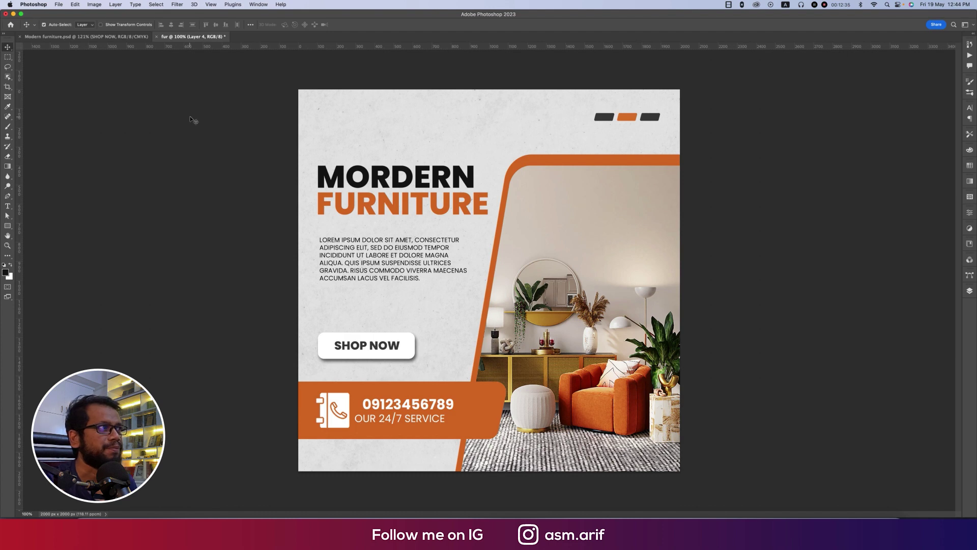
Bring the LOGO artwork from Modern furniture.psd into the fur document and fit it in the poster's upper-left corner, level with the bars
{"action": "left_click", "coordinate": [89, 37]}
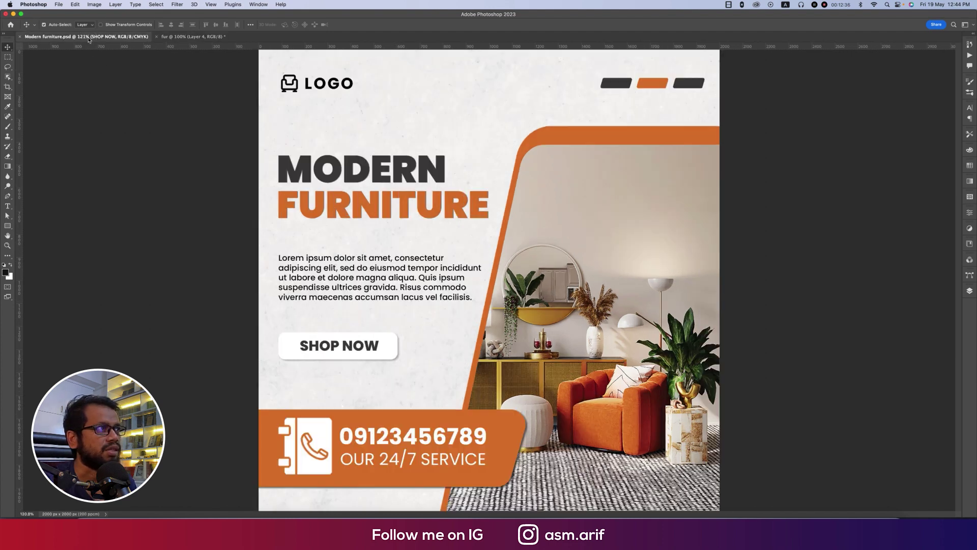
{"action": "left_click", "coordinate": [301, 93]}
{"action": "left_click_drag", "start_coordinate": [308, 90], "coordinate": [370, 122]}
{"action": "key", "text": "super+t"}
{"action": "key", "text": "Return"}
{"action": "key", "text": "super+minus"}
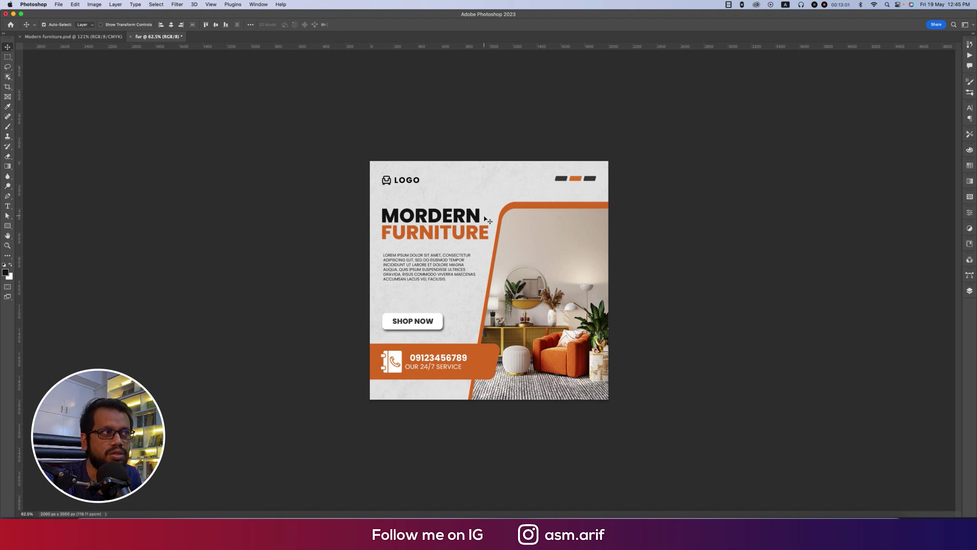